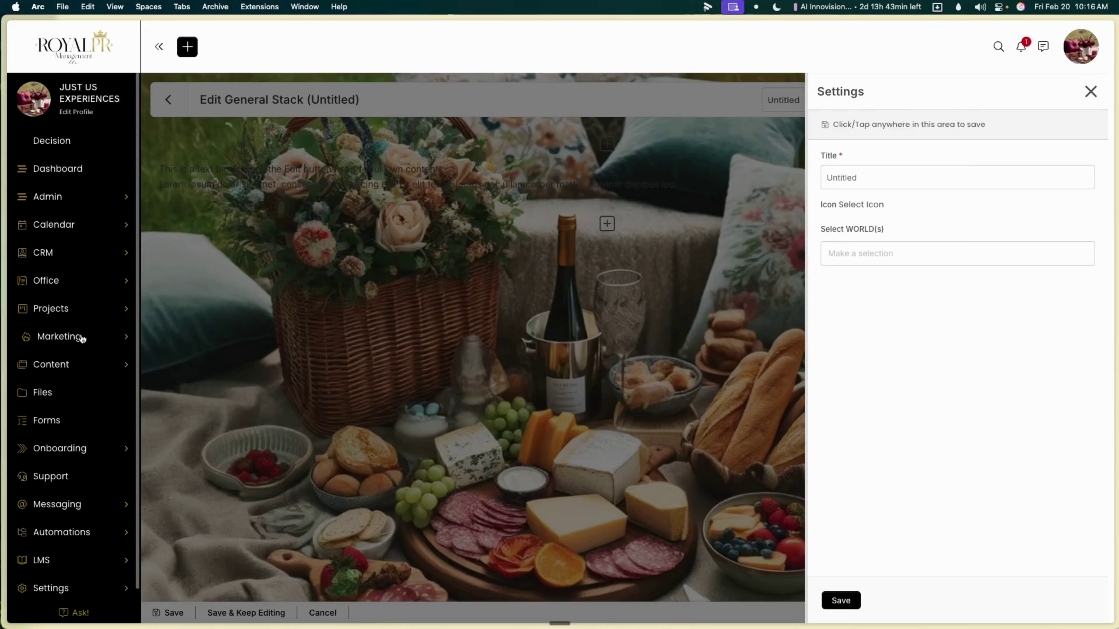
- Title the new general stack "Test" and check which worlds it can be assigned to
left_click(68, 364)
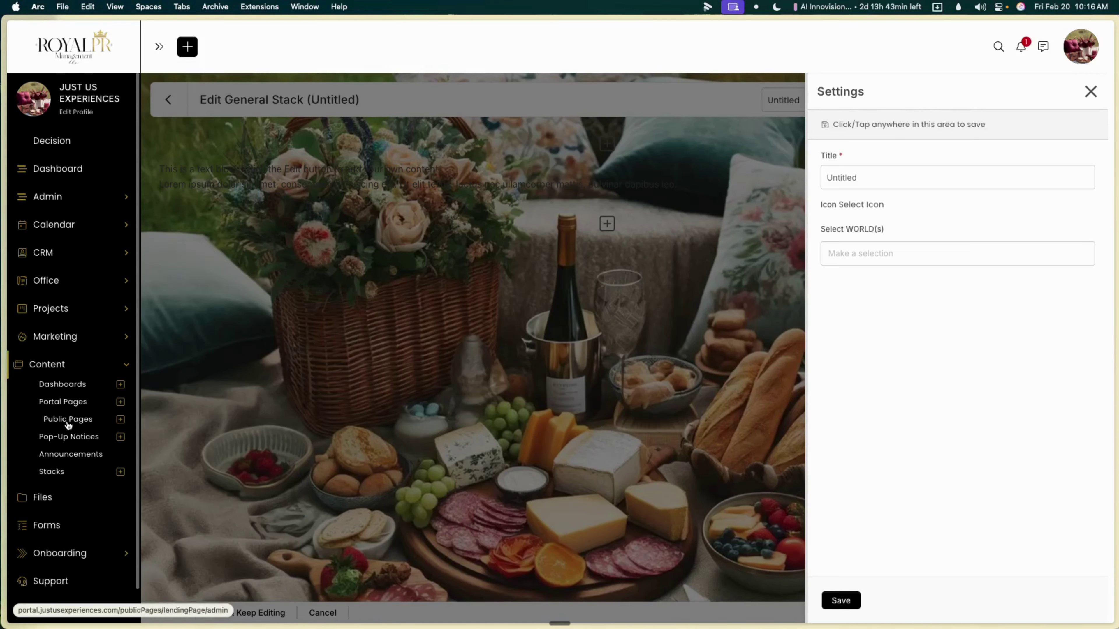
left_click(921, 178)
double_click(921, 178)
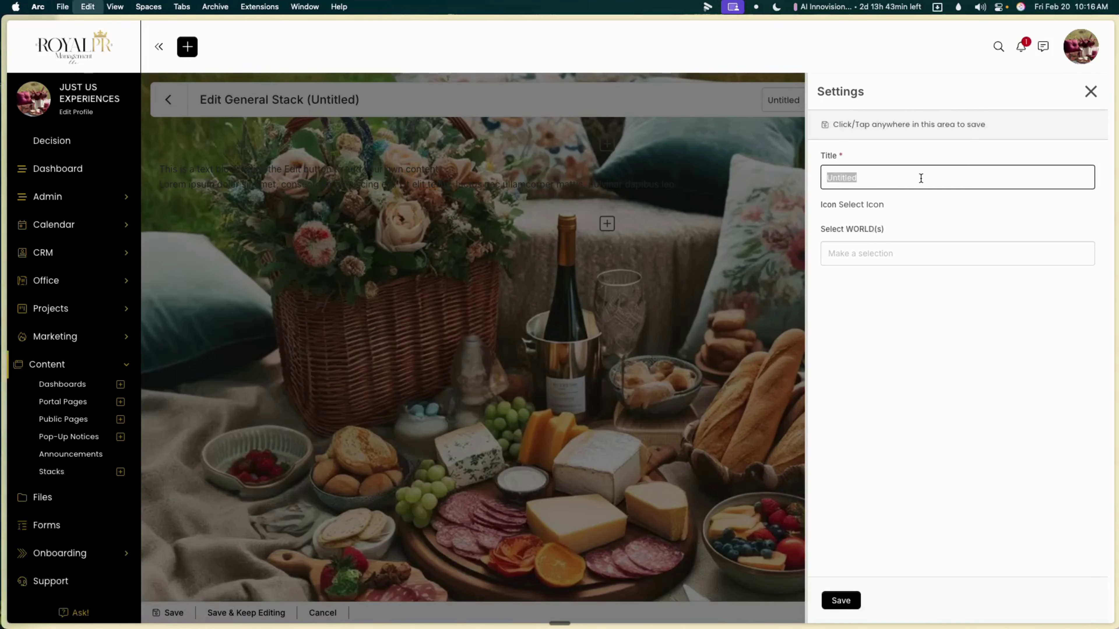
type("Test")
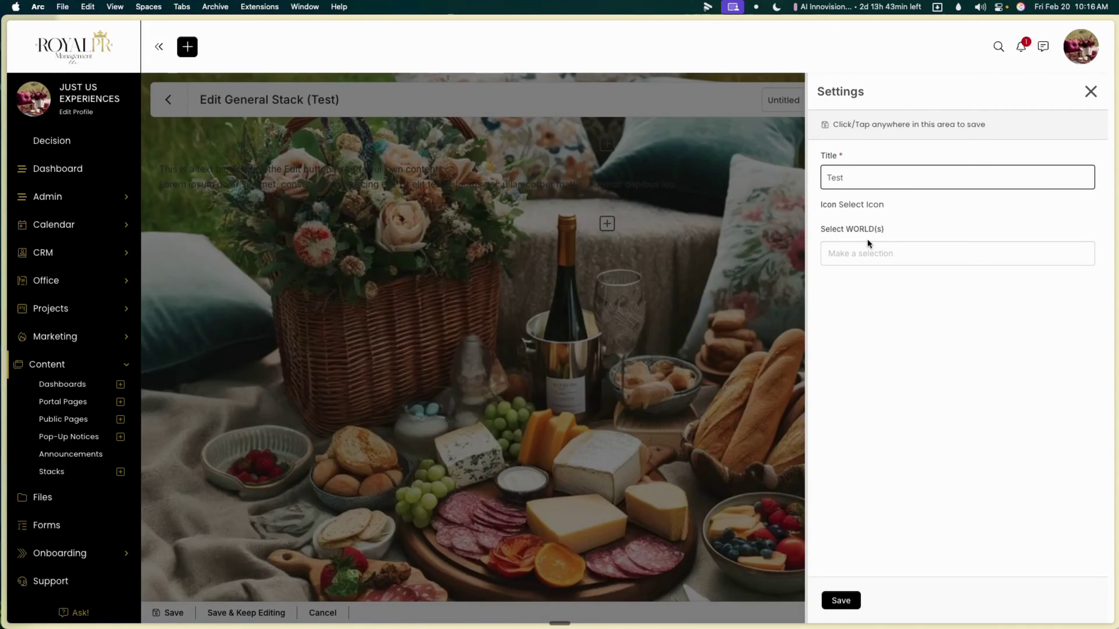
left_click(869, 251)
left_click(912, 213)
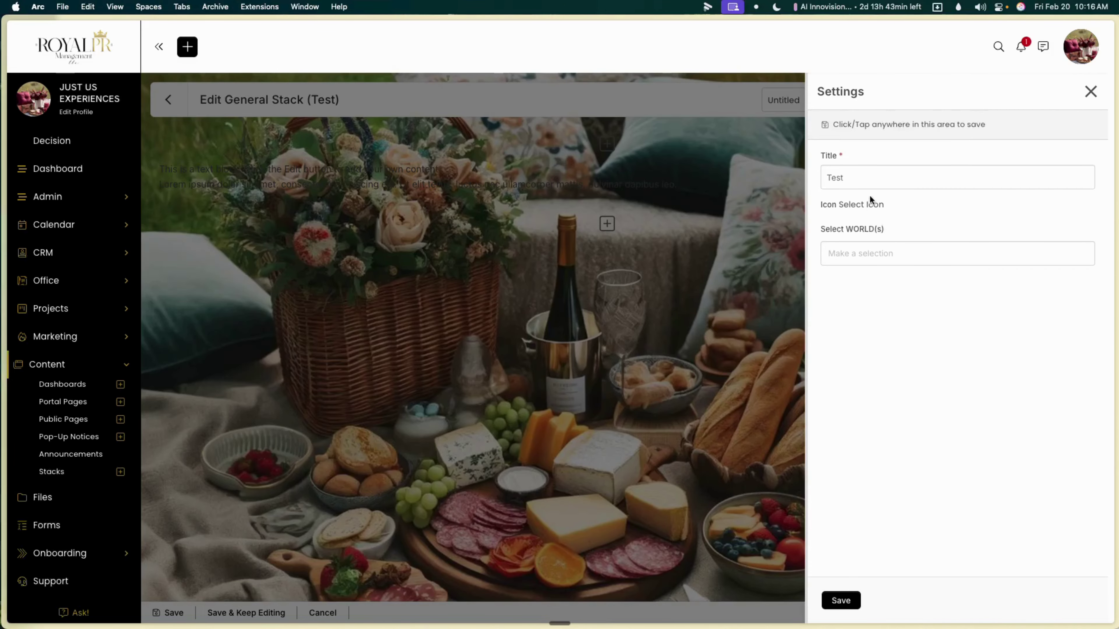
left_click(867, 251)
left_click(868, 400)
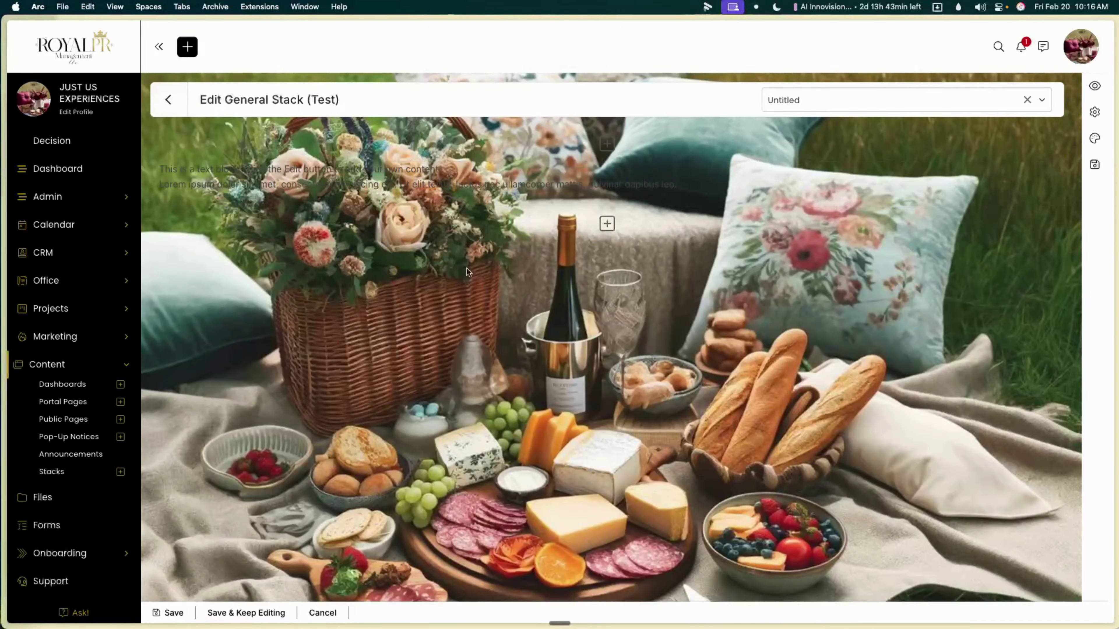
- Review the stack's settings and its custom CSS and JS styling options, and preview the stack
left_click(1095, 113)
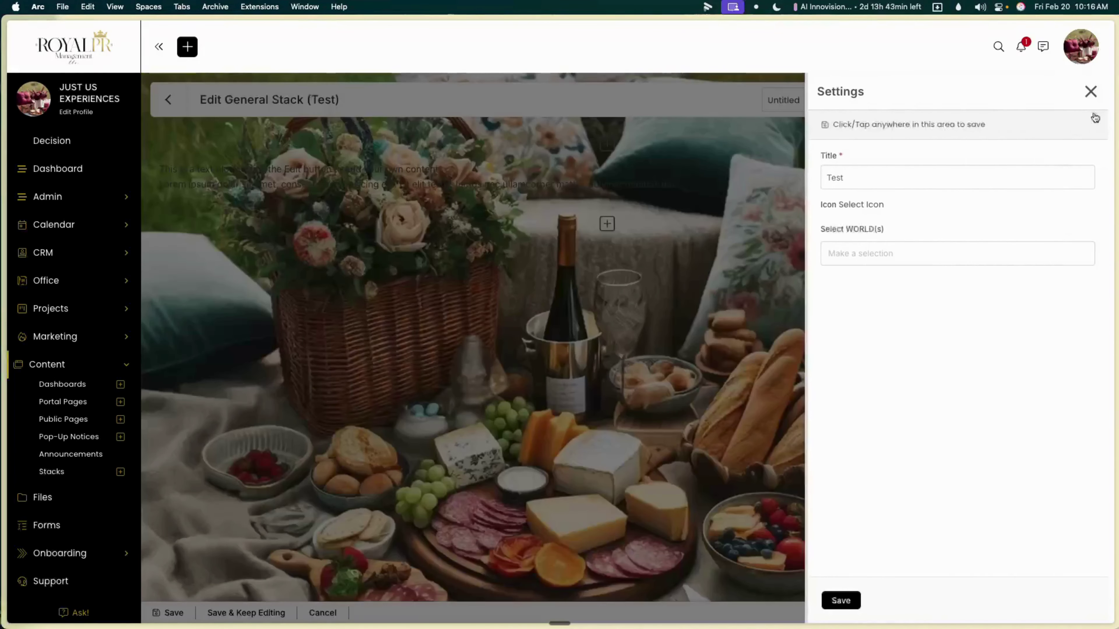
left_click(1092, 93)
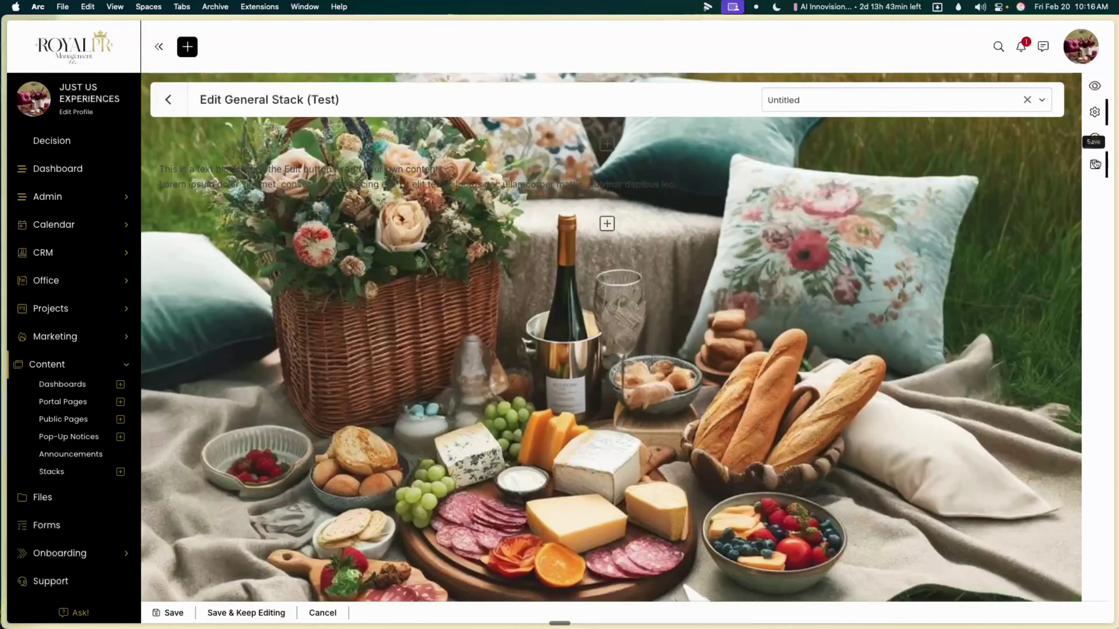
left_click(1094, 139)
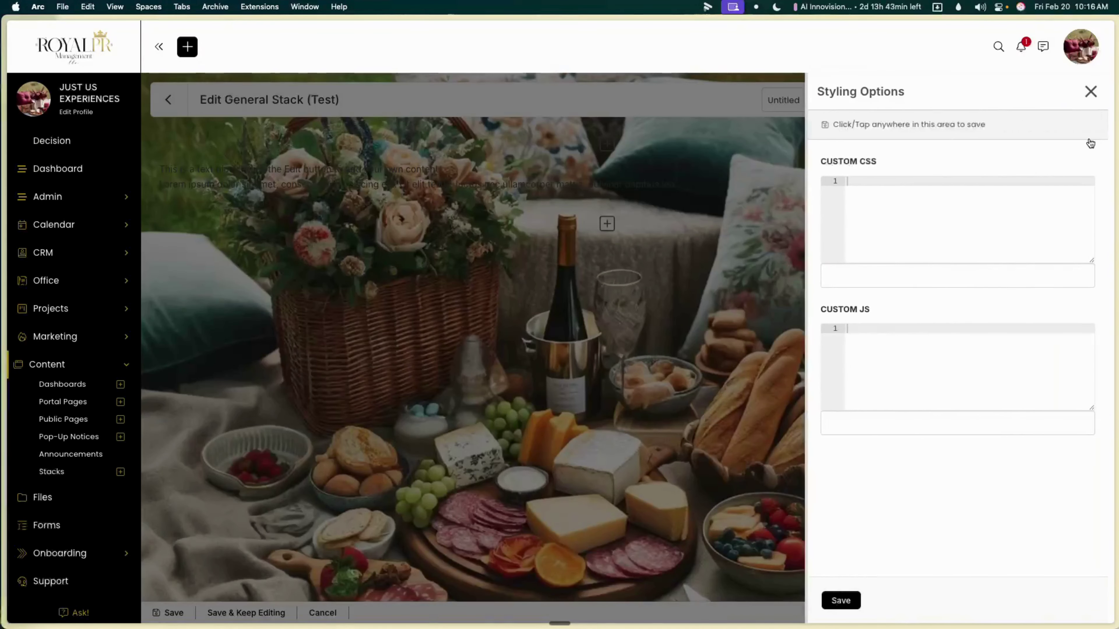
left_click(1089, 92)
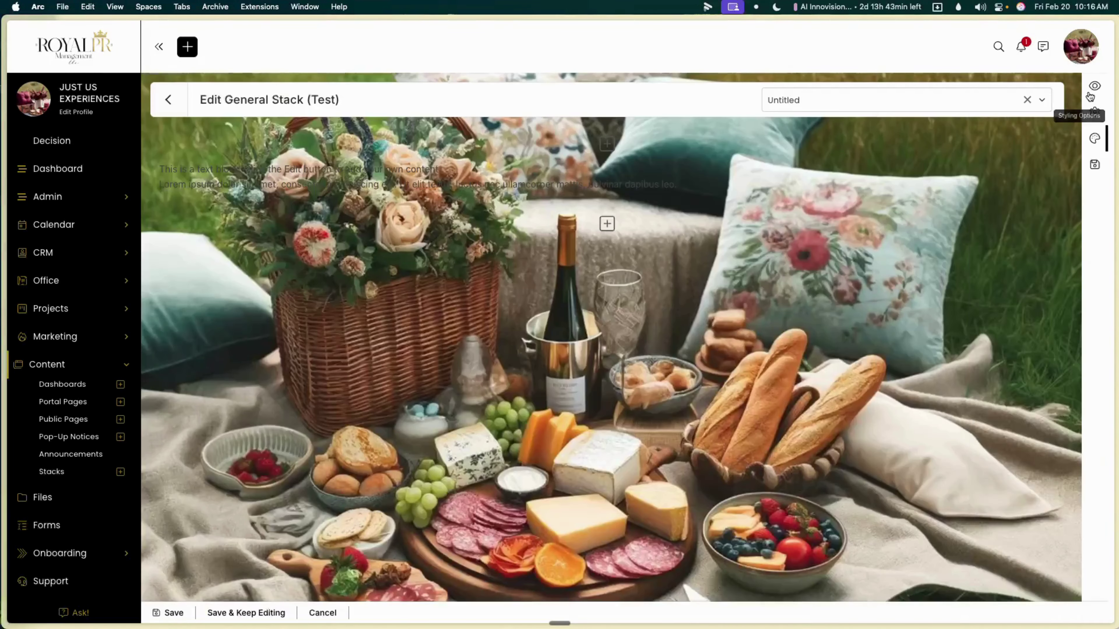
left_click(1091, 92)
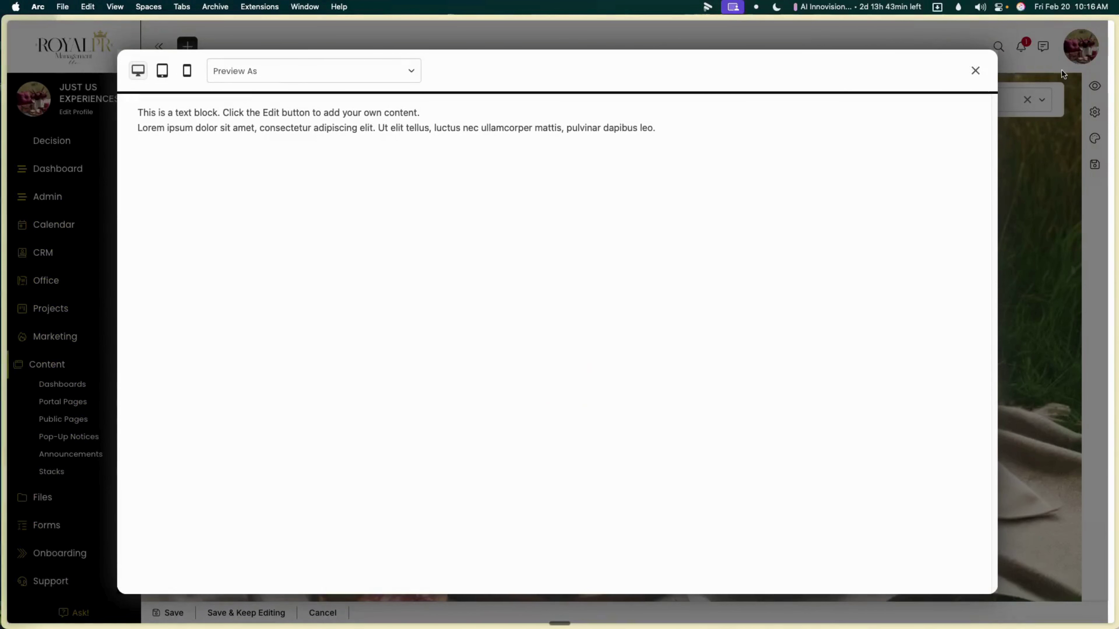
left_click(975, 71)
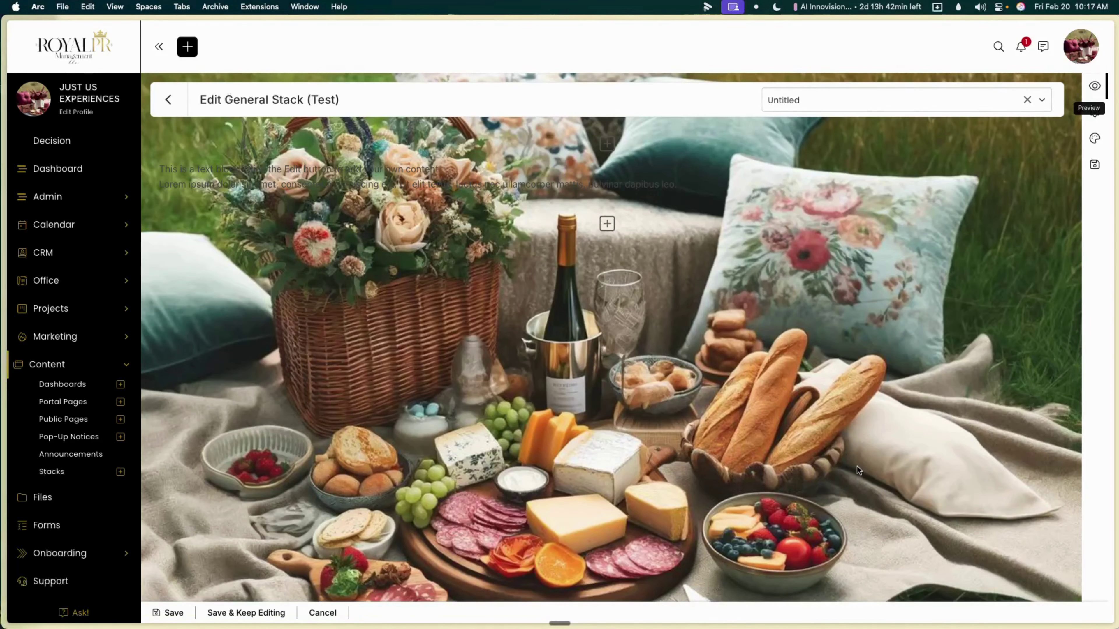
- Look through the column layouts offered for a new row without adding one
left_click(609, 146)
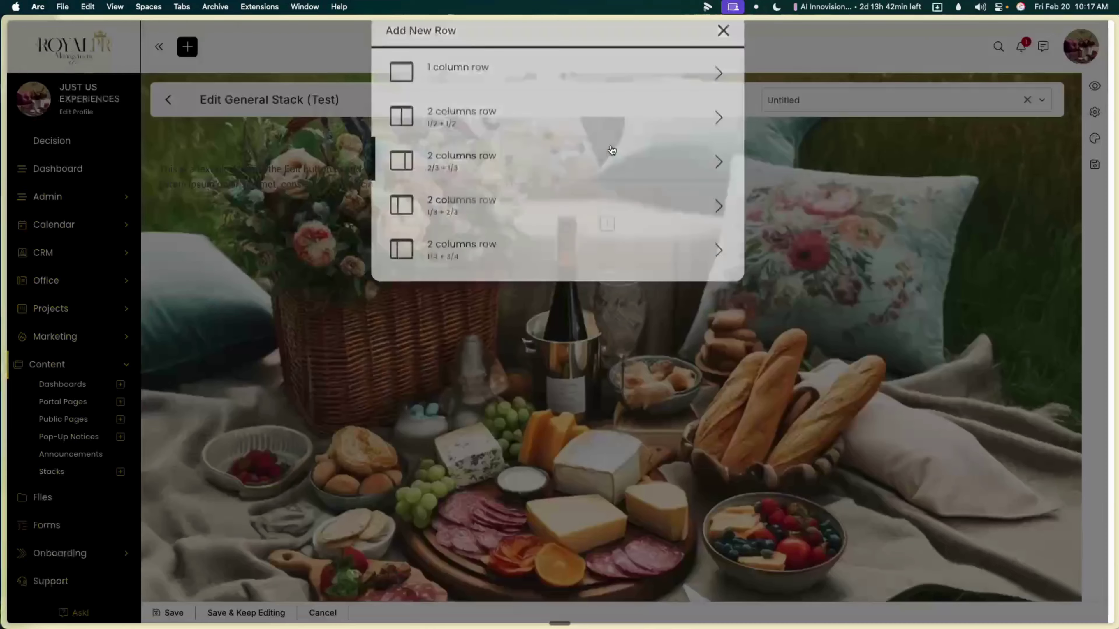
scroll(577, 155, "down", 5)
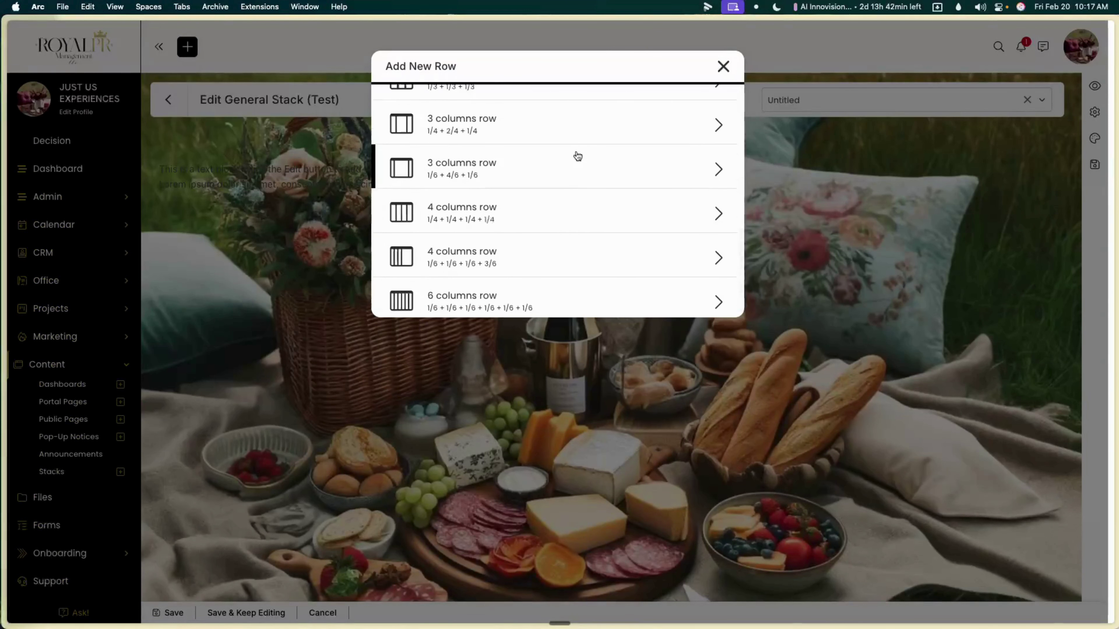
left_click(722, 67)
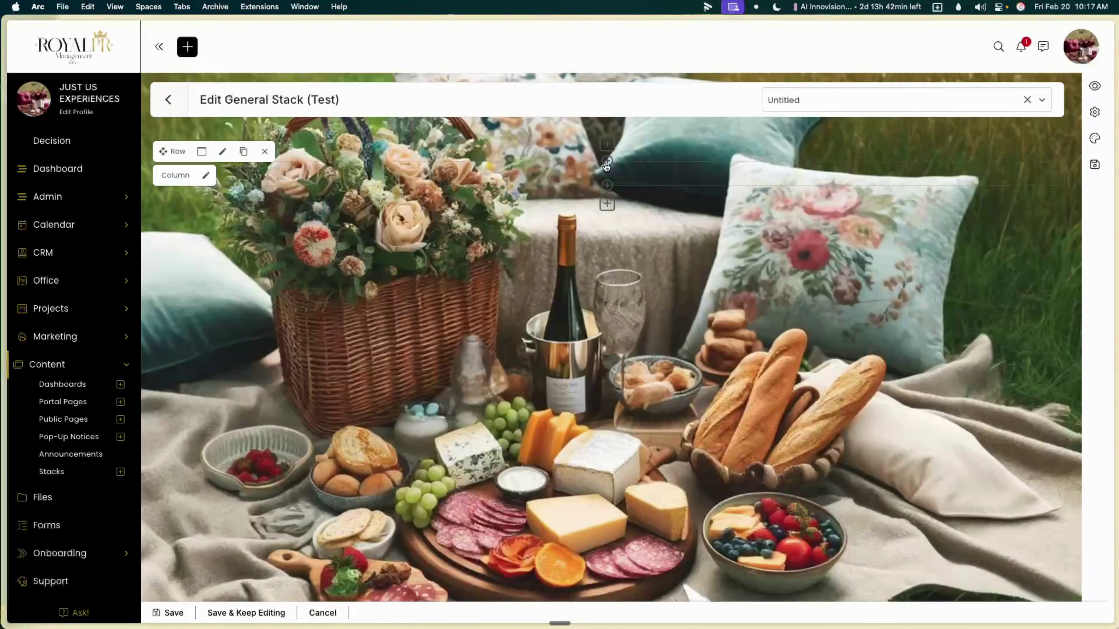
- Add a Single Image block to the empty row, using Athena Mapping Template (3).png from Downloads
left_click(606, 162)
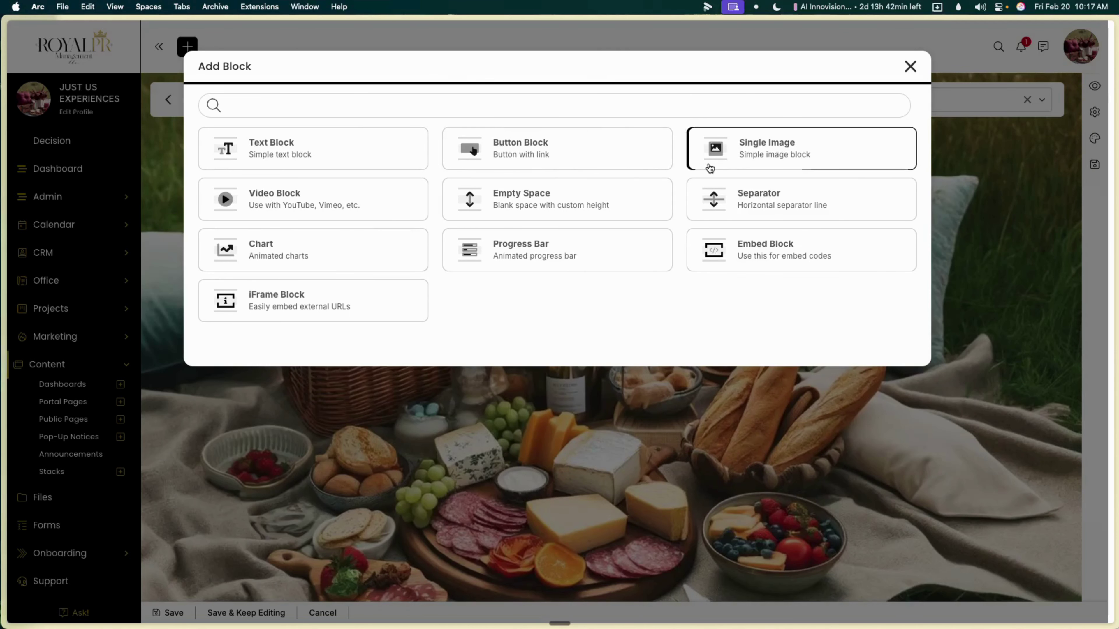
left_click(740, 154)
left_click(458, 177)
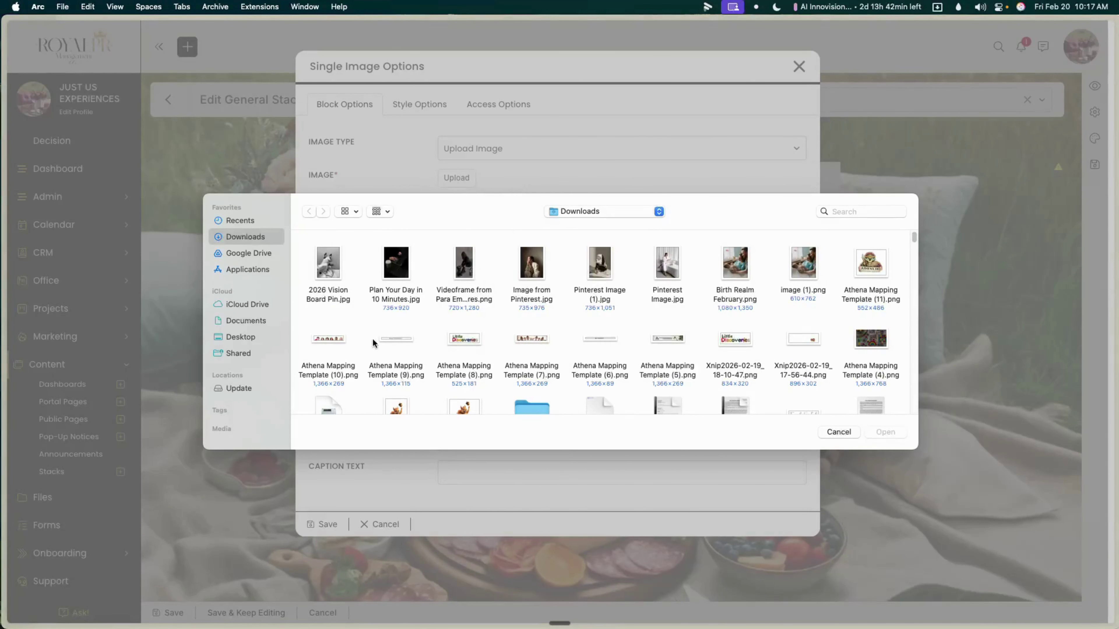
scroll(501, 361, "down", 2)
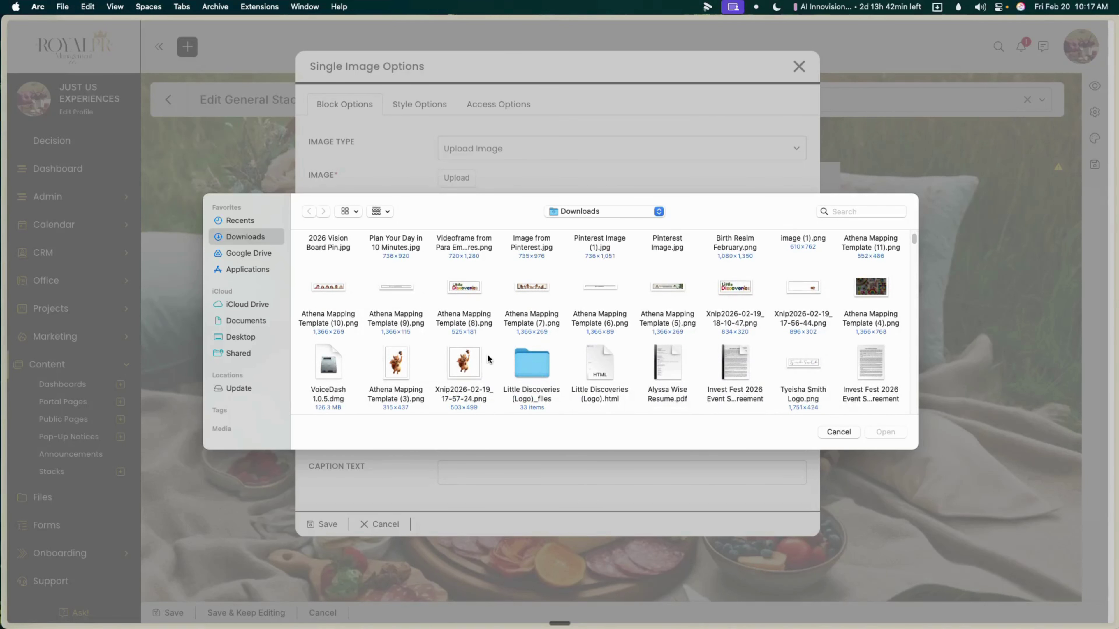
left_click(454, 366)
left_click(360, 371)
left_click(424, 362)
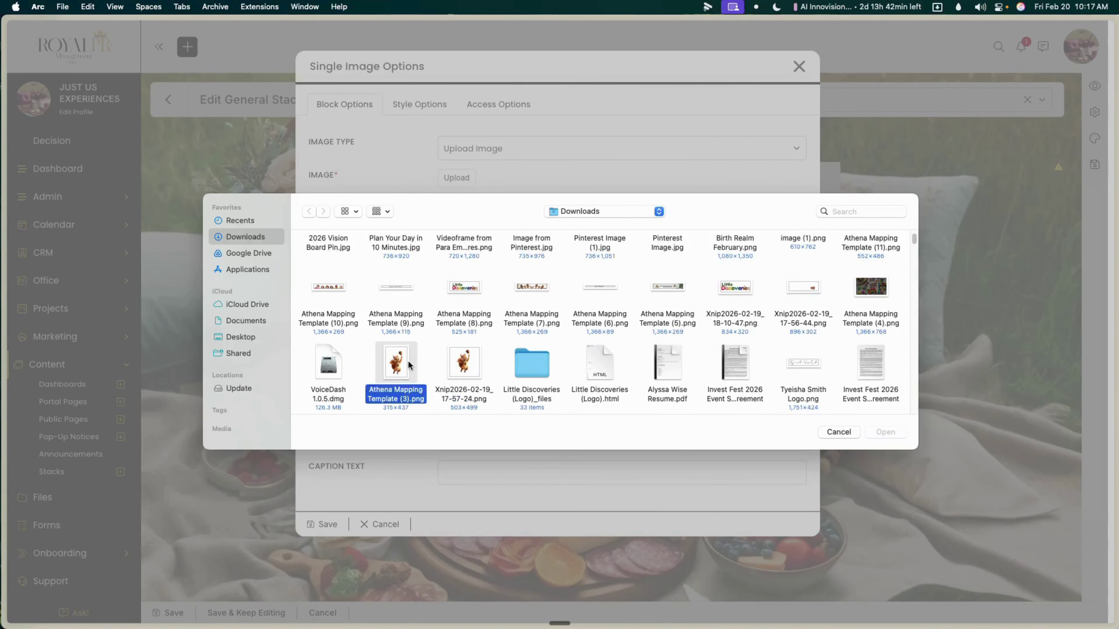
left_click(887, 434)
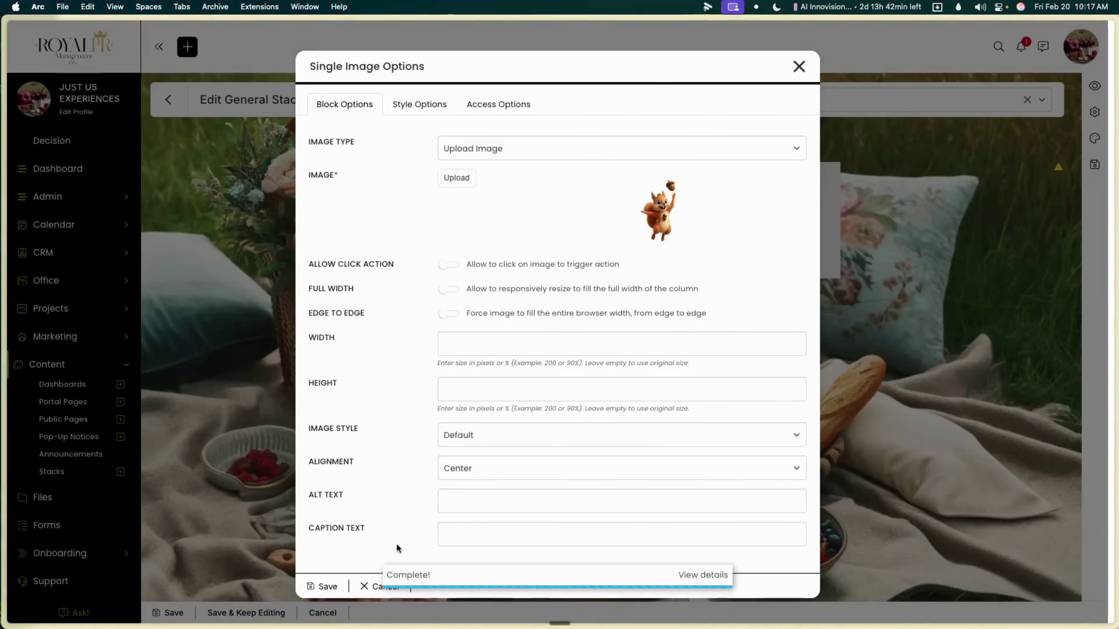
left_click(322, 586)
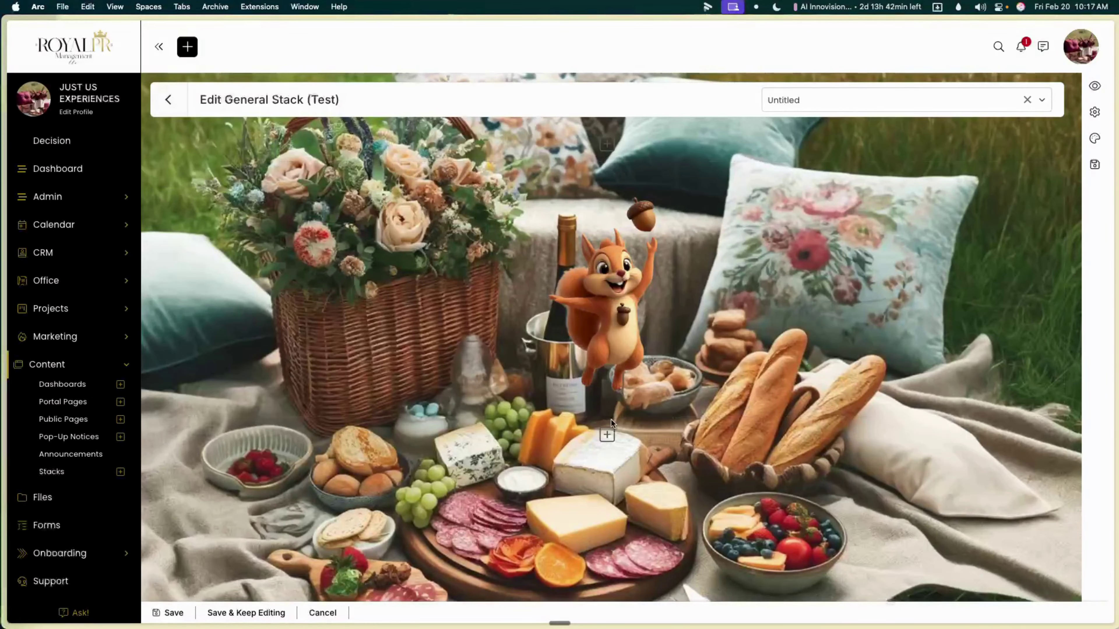
- Add a two-column row with a 1/3 + 2/3 layout below the image and save the general stack
left_click(607, 434)
left_click(493, 243)
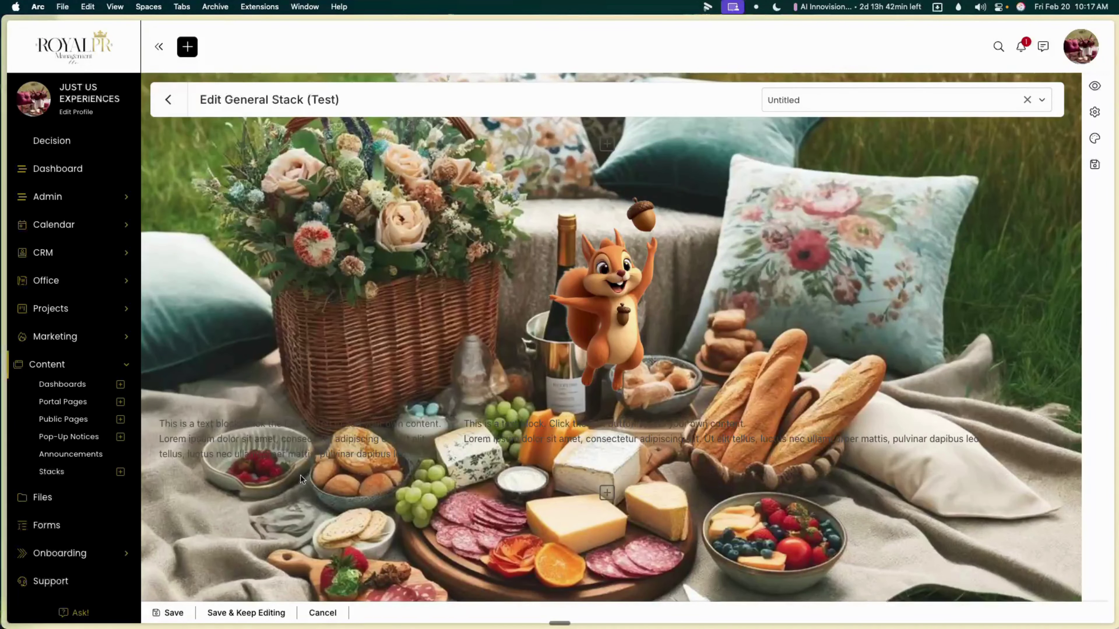
left_click(300, 478)
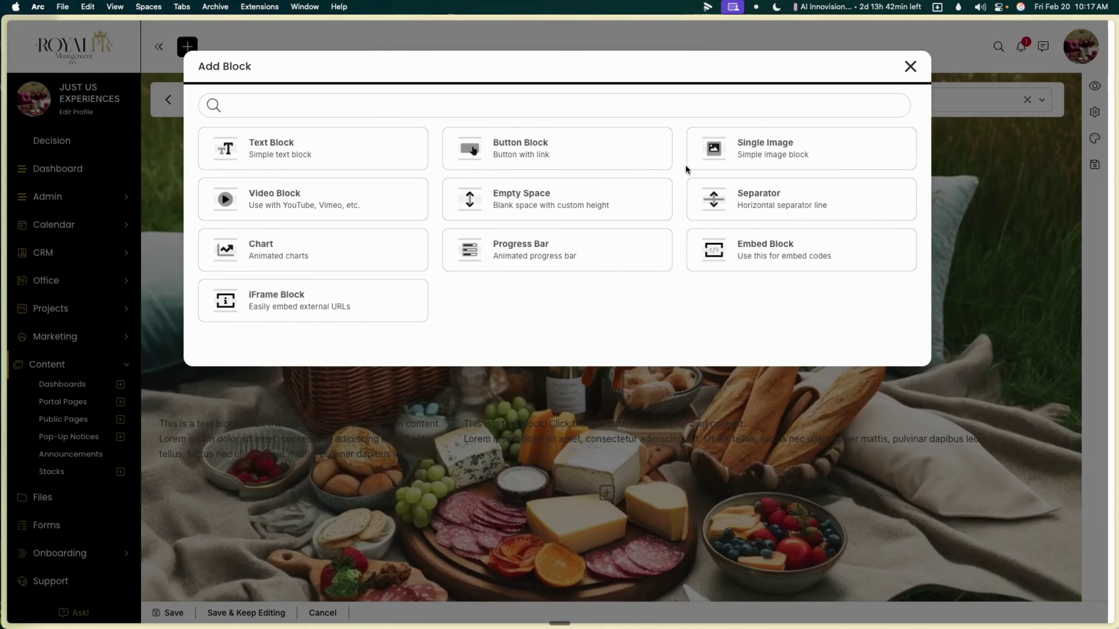
left_click(909, 67)
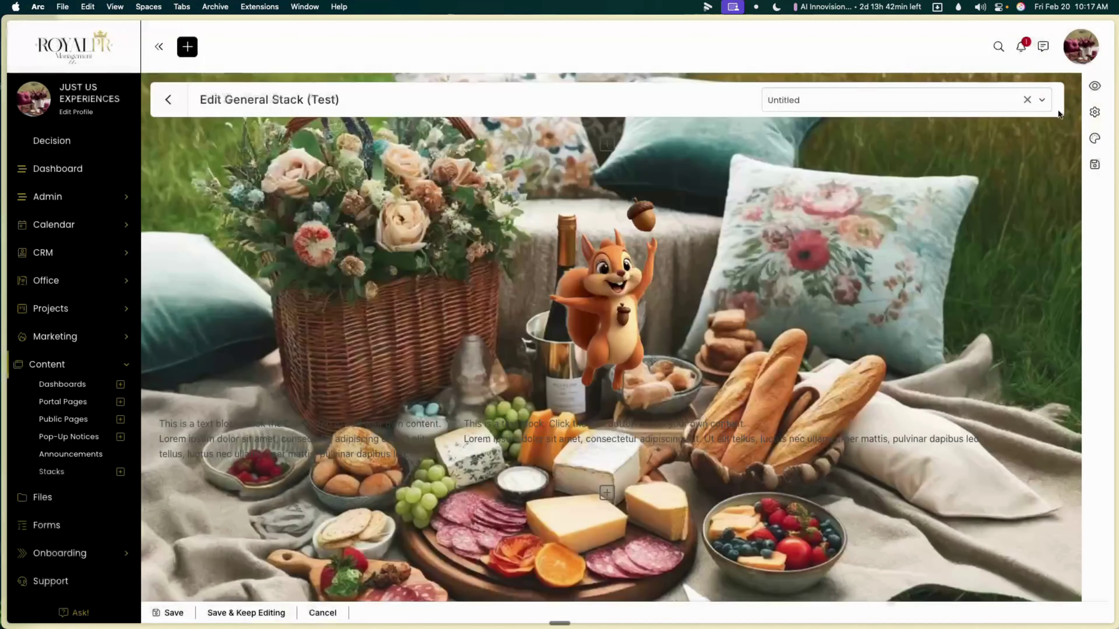
left_click(171, 621)
left_click(531, 391)
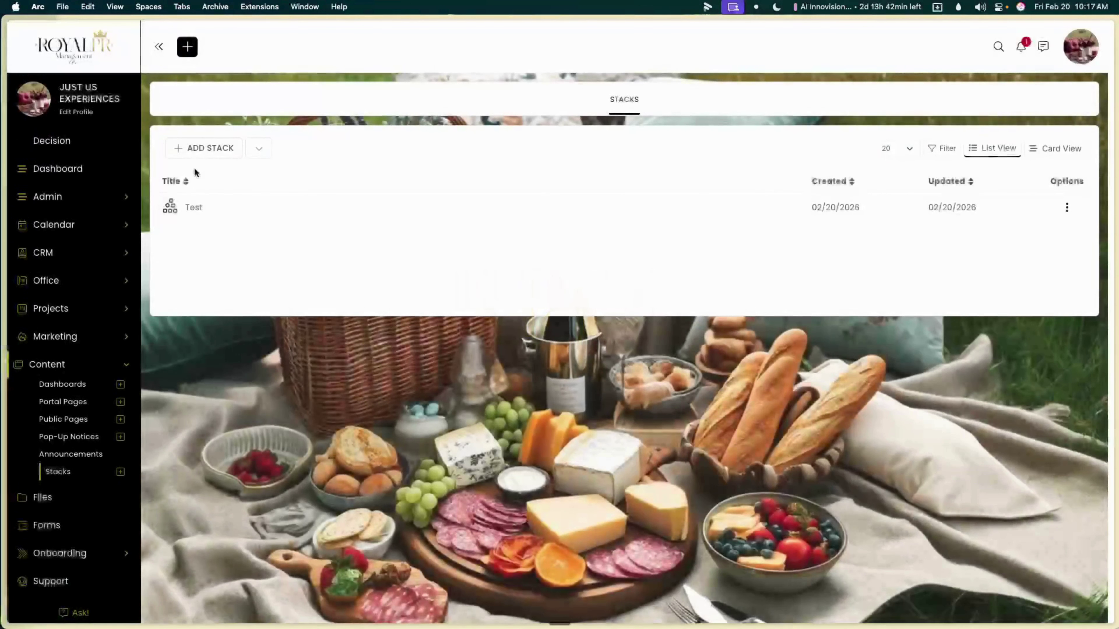
- Create a Portal Page Stack titled "P1" and save its settings
left_click(235, 150)
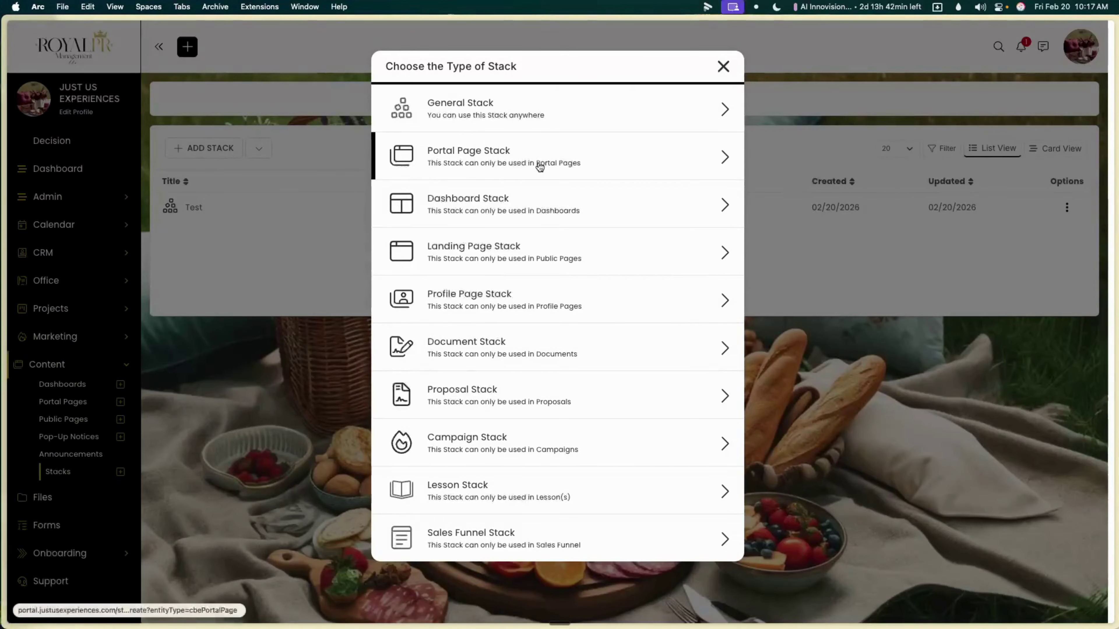
left_click(727, 154)
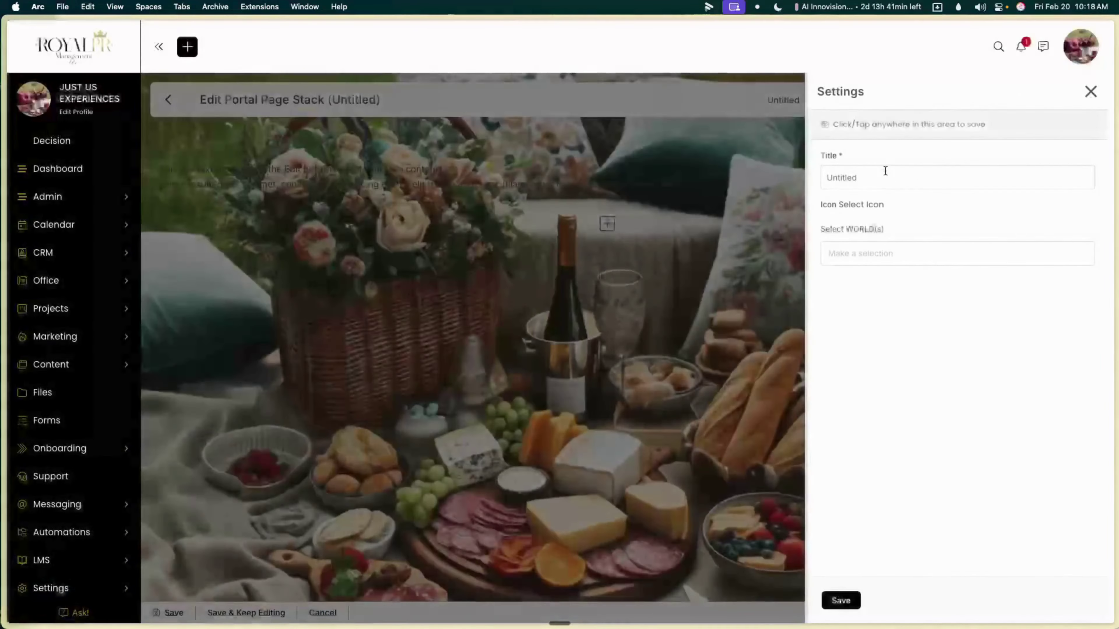
left_click(884, 174)
double_click(884, 174)
type("P1")
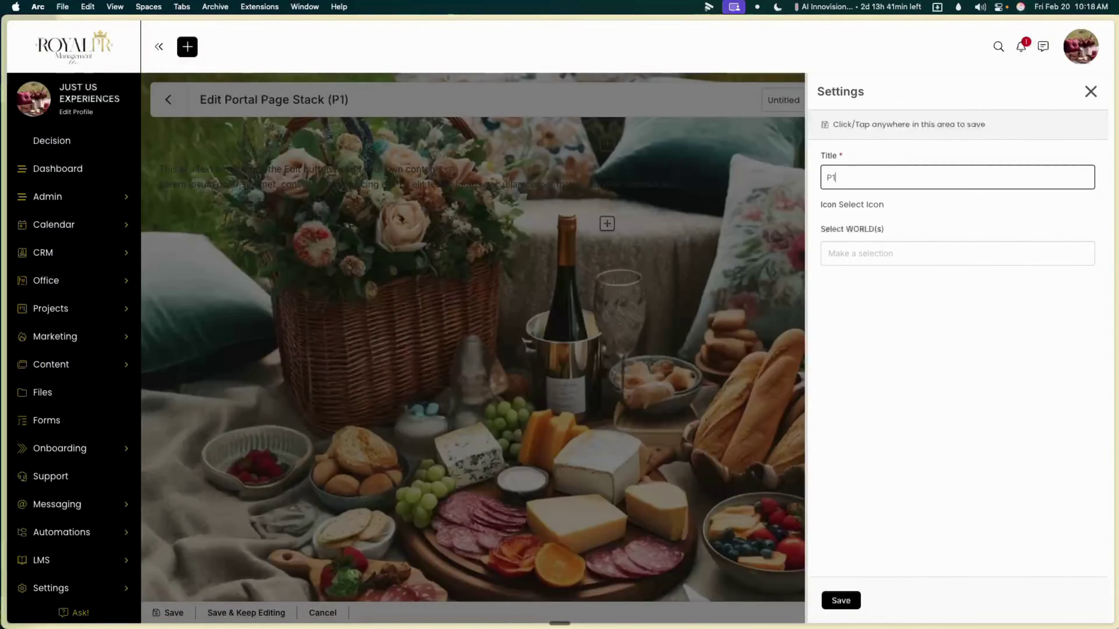
left_click(863, 607)
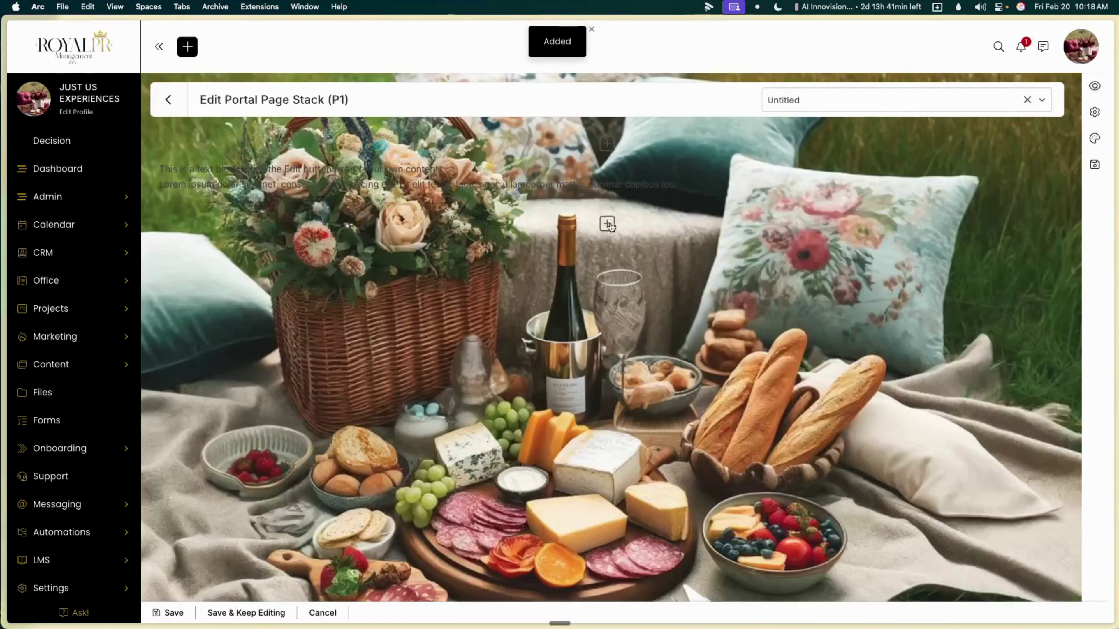
- Review the block types available in the portal page stack without adding one, and save the stack
left_click(607, 224)
left_click(603, 93)
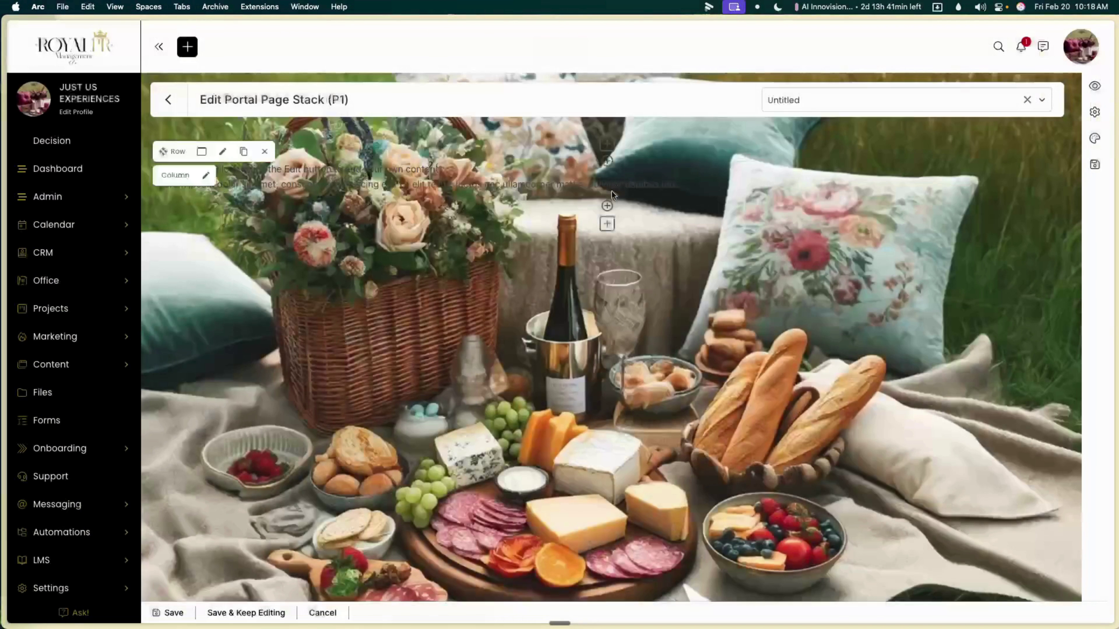
left_click(608, 194)
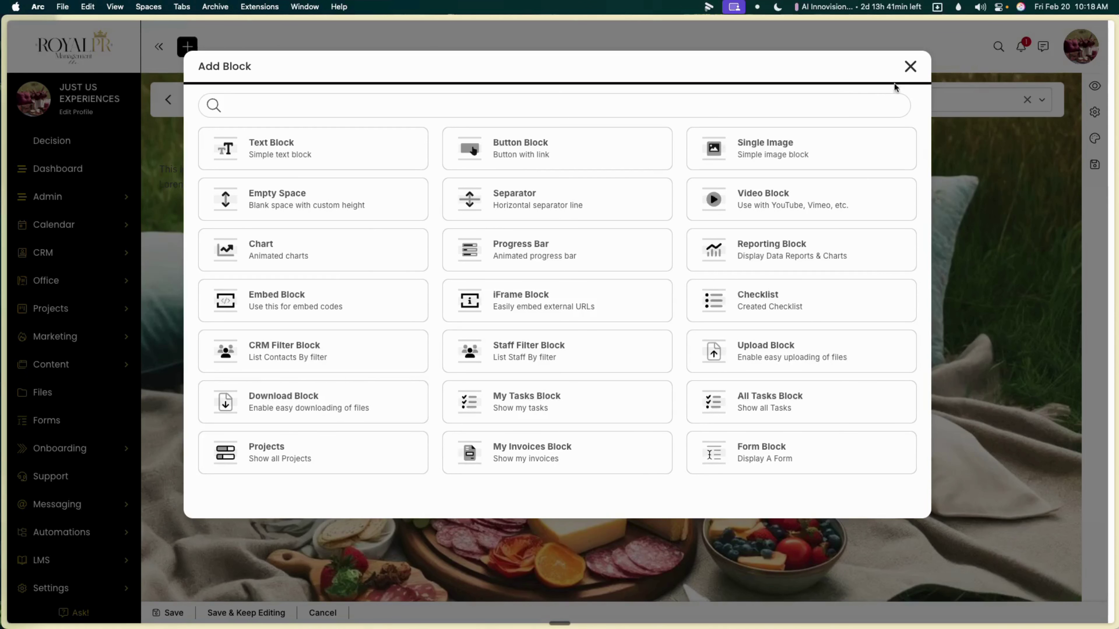
left_click(909, 67)
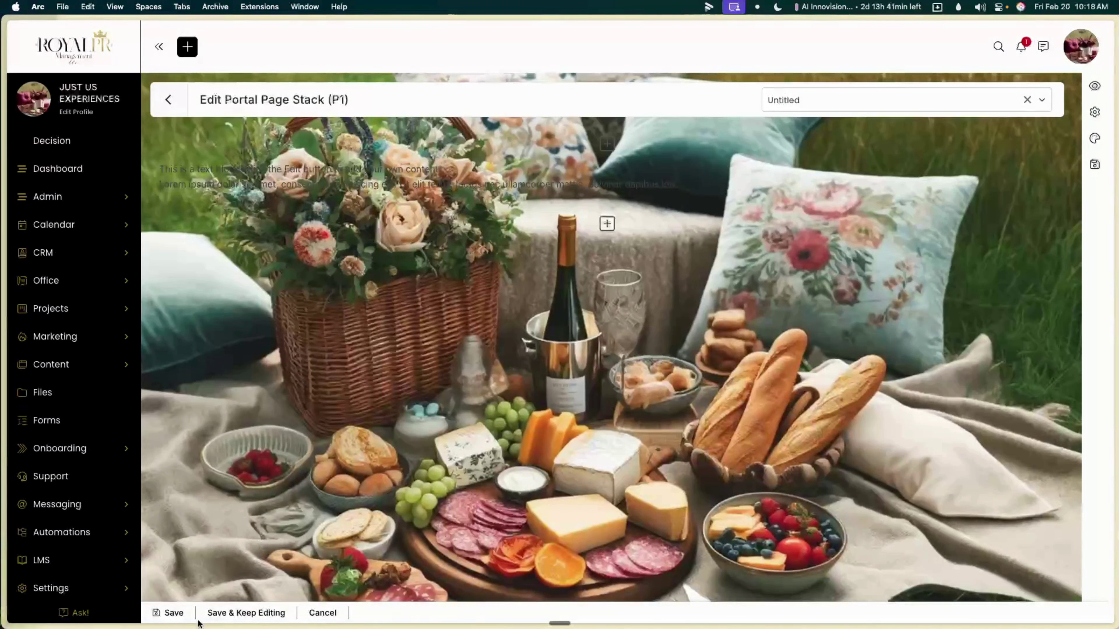
left_click(174, 613)
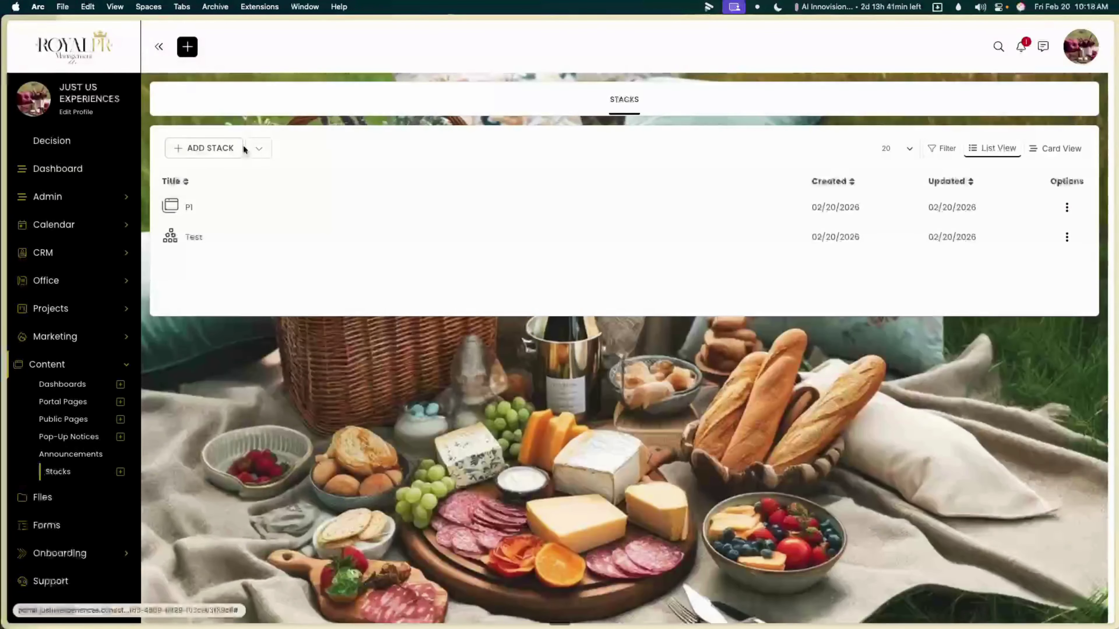
- Create a Sales Funnel Stack titled "S1" and save its settings
left_click(259, 148)
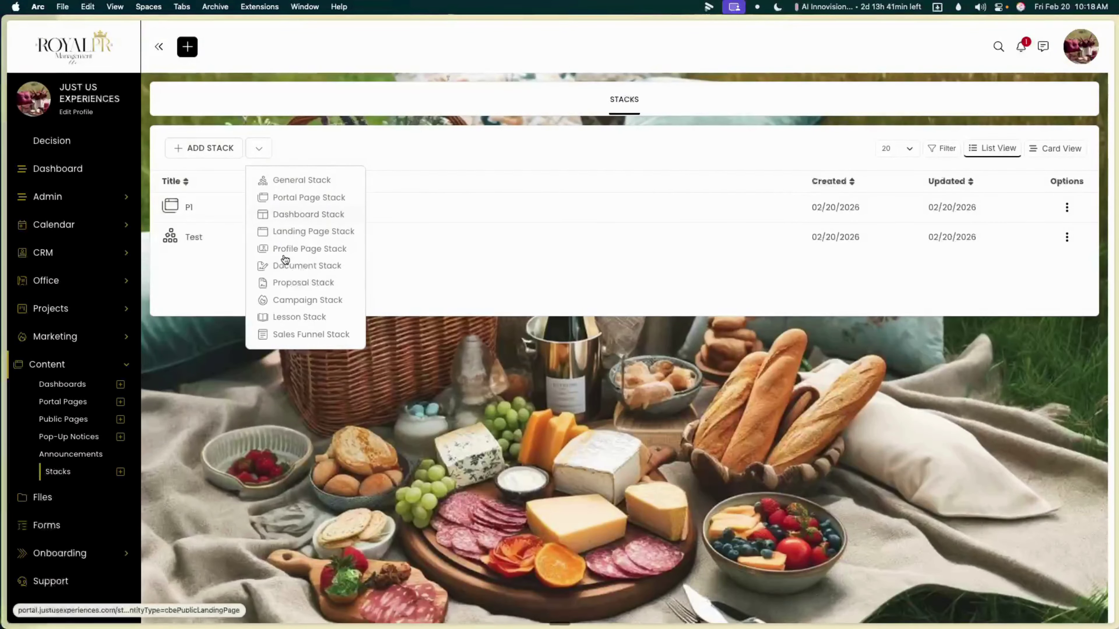
left_click(282, 333)
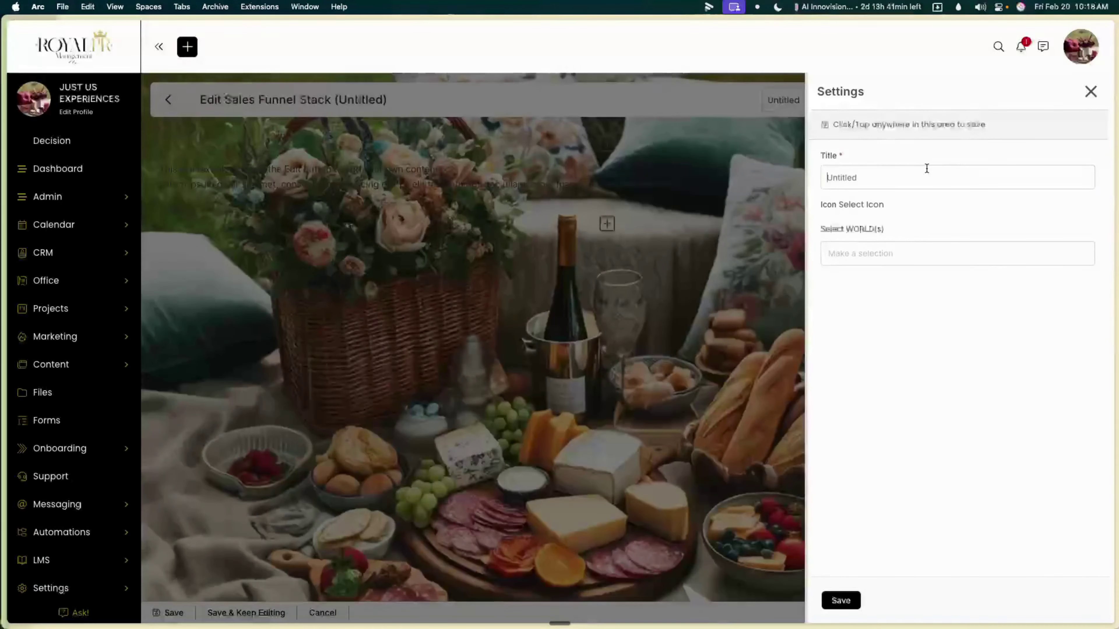
double_click(927, 168)
type("S")
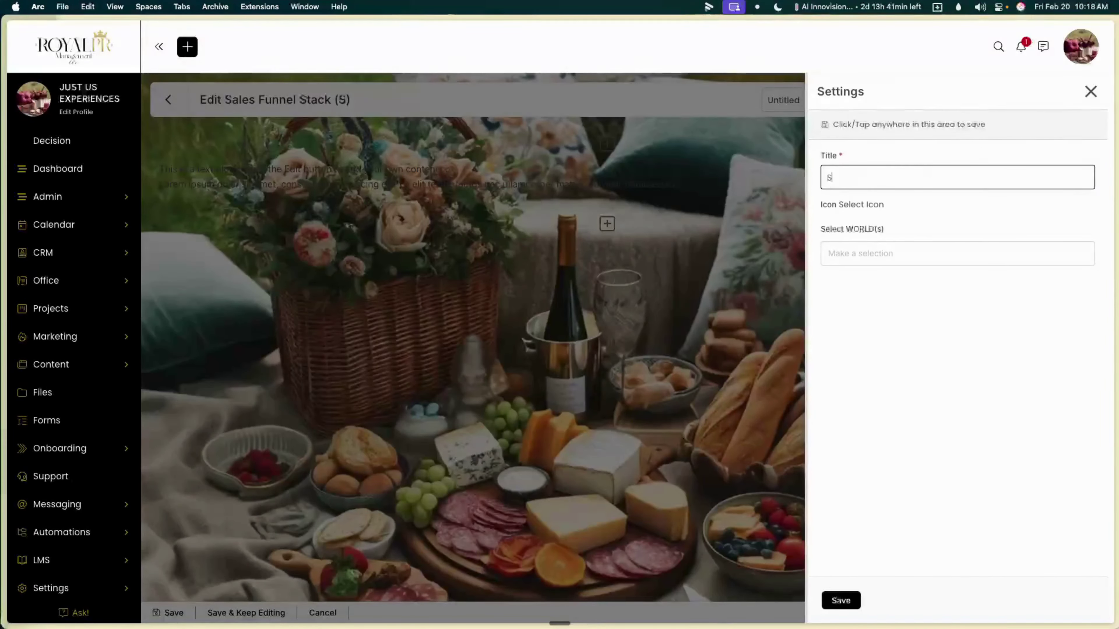
type("1")
left_click(840, 601)
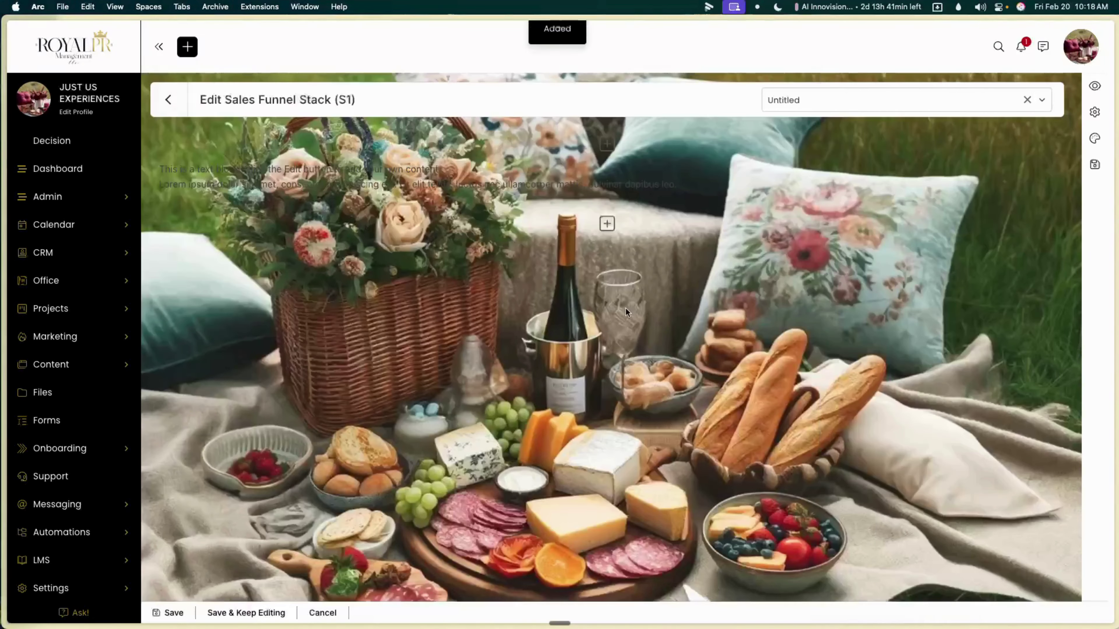
- Review the block types offered for the sales funnel stack without adding one, and save the stack
left_click(610, 194)
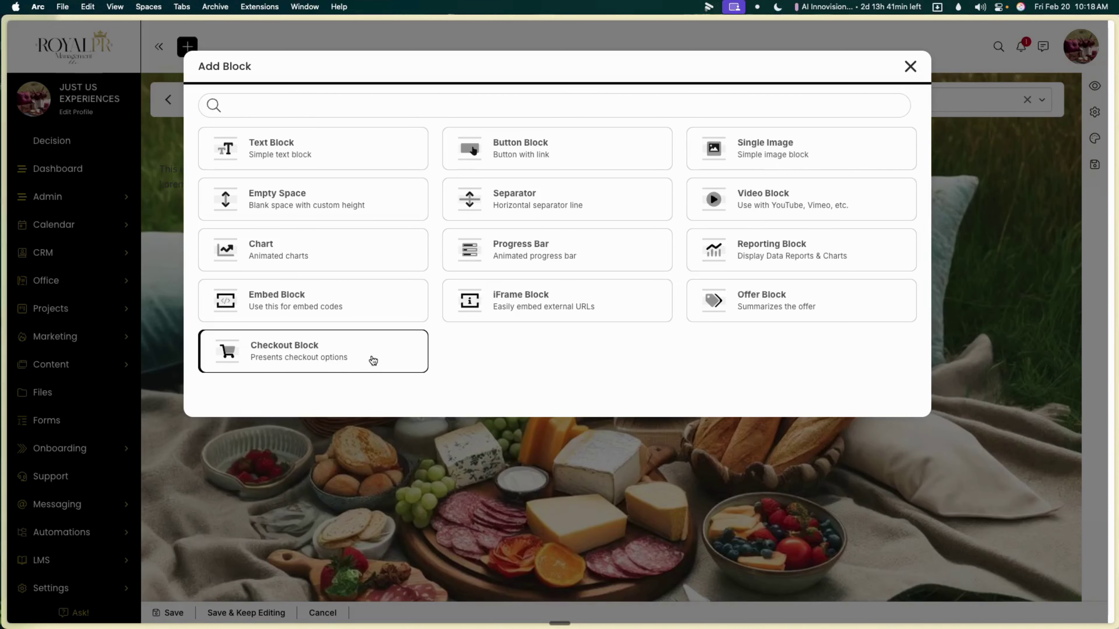
left_click(910, 67)
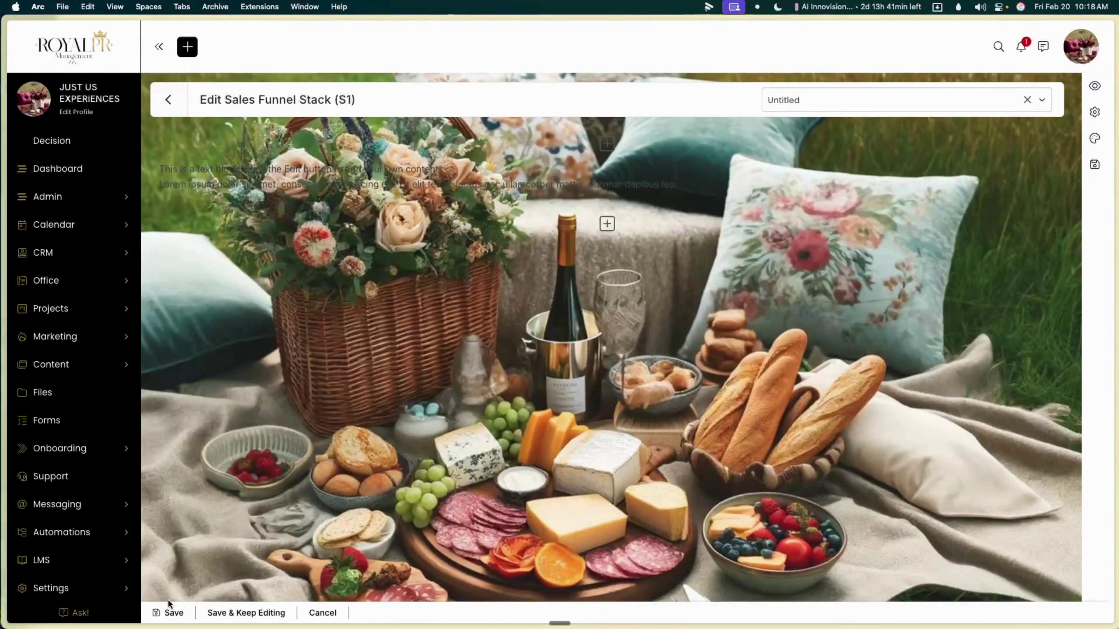
left_click(169, 612)
left_click(553, 391)
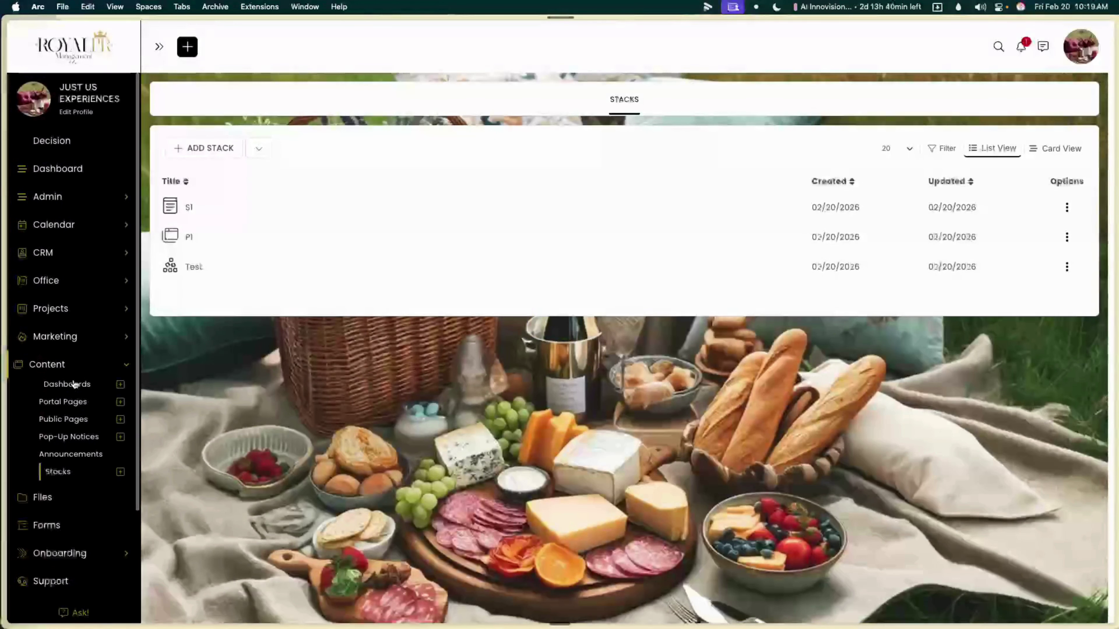
- Start a new portal page with the Content Block Editor, skipping its page settings for now
left_click(73, 384)
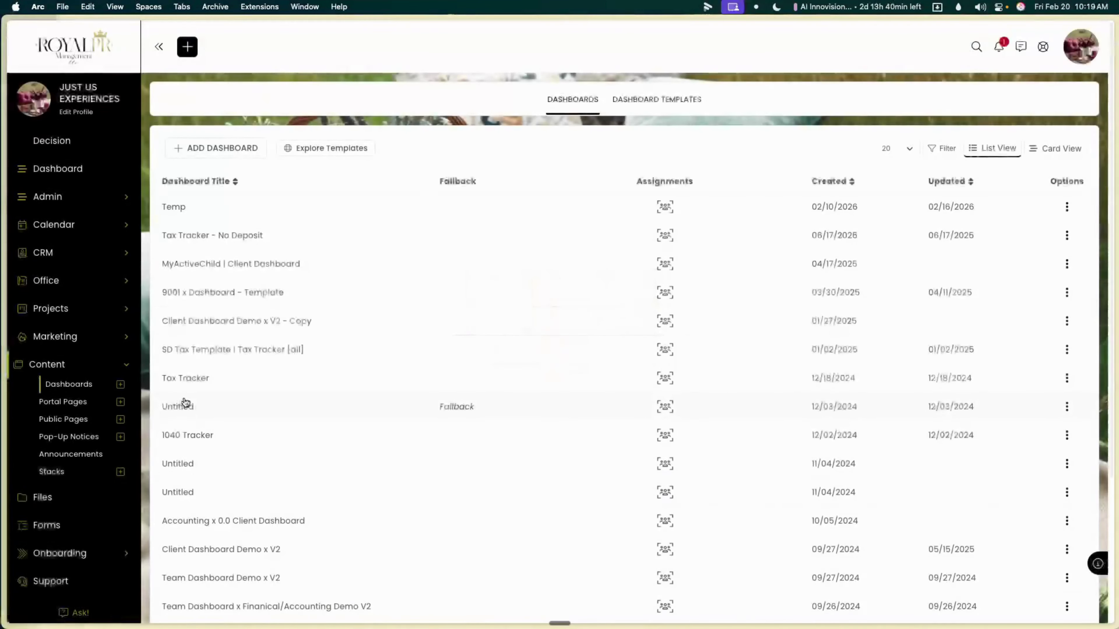
left_click(78, 401)
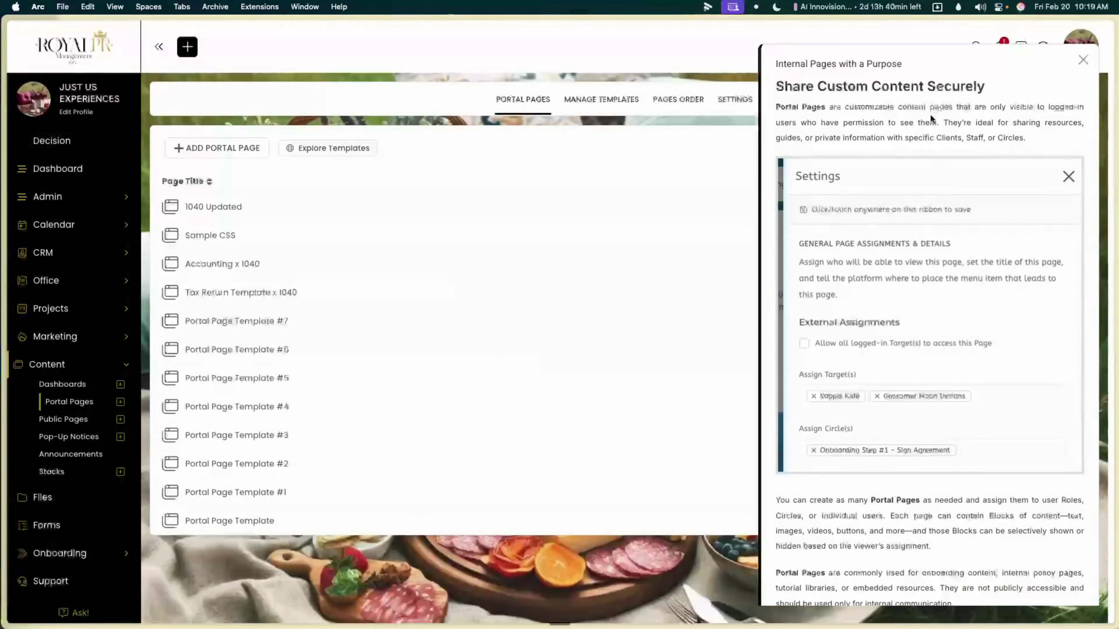
left_click(1083, 59)
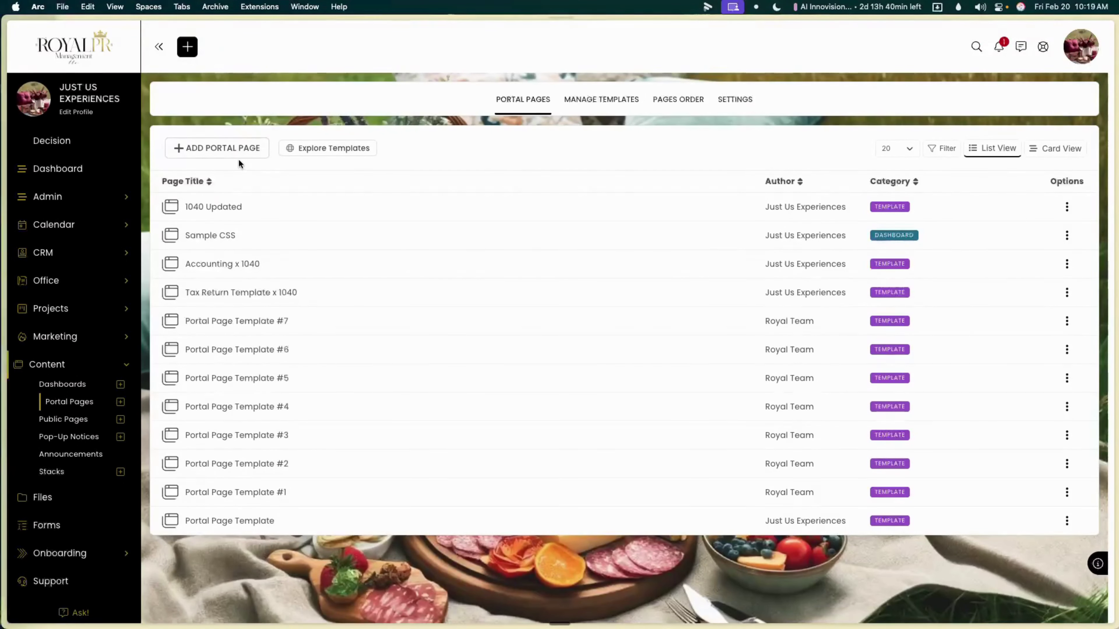
left_click(256, 149)
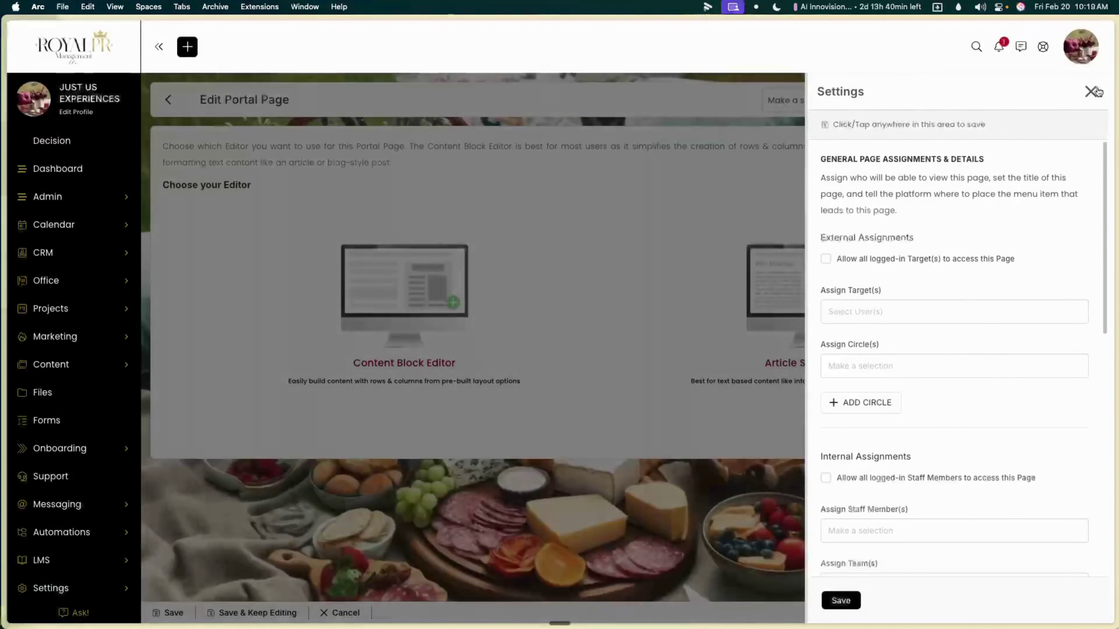
left_click(1092, 91)
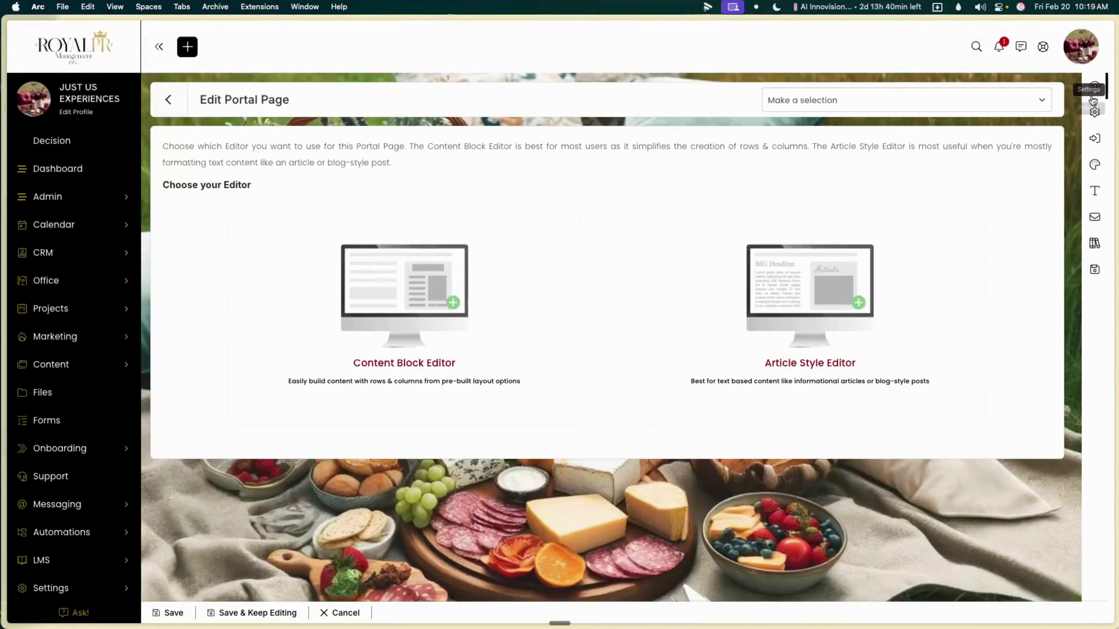
left_click(465, 378)
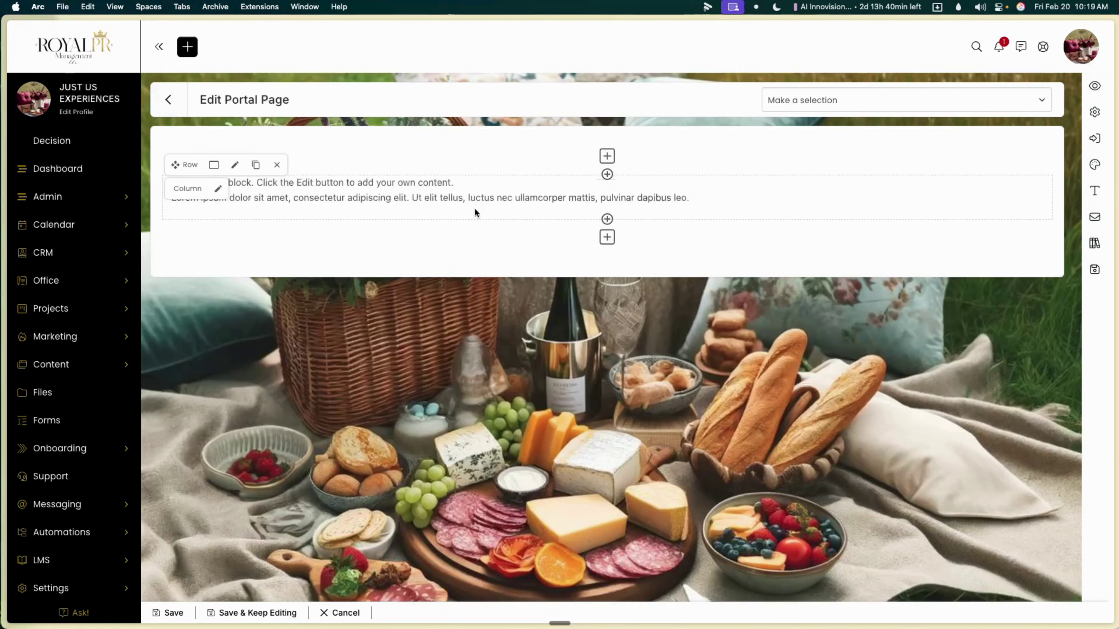
- Try the P1 portal page stack as a row below the text block and remove it again
left_click(607, 237)
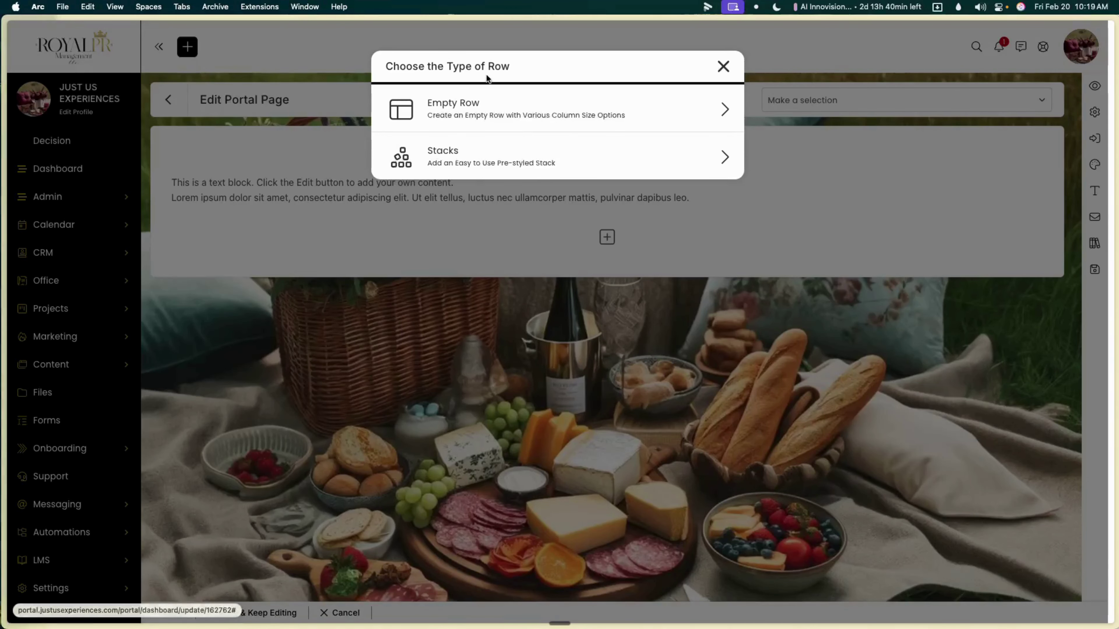
left_click(462, 163)
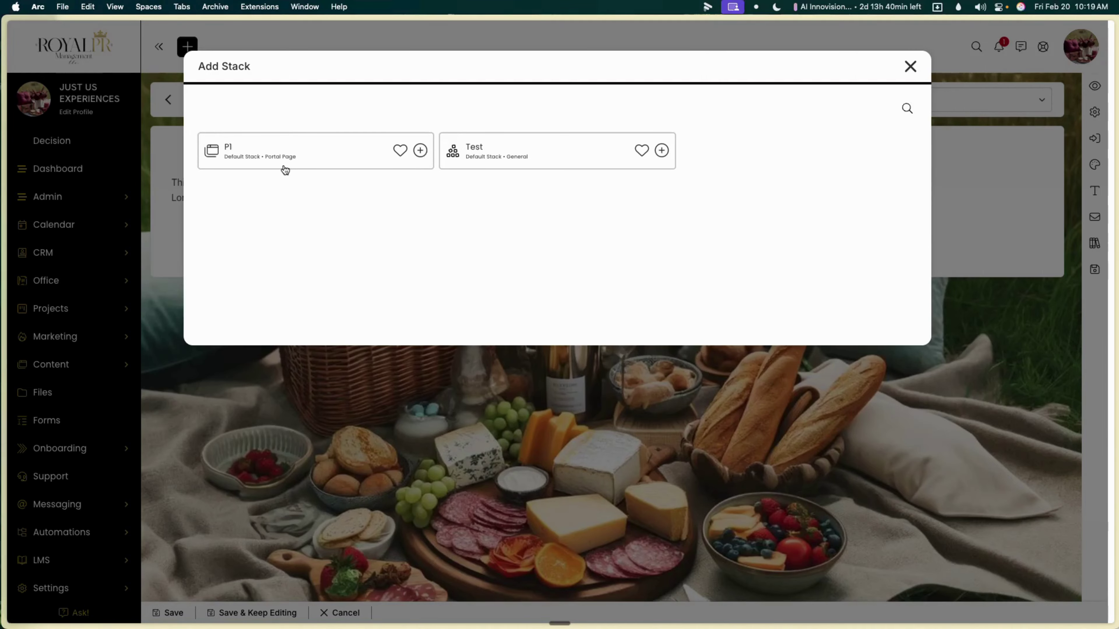
left_click(334, 163)
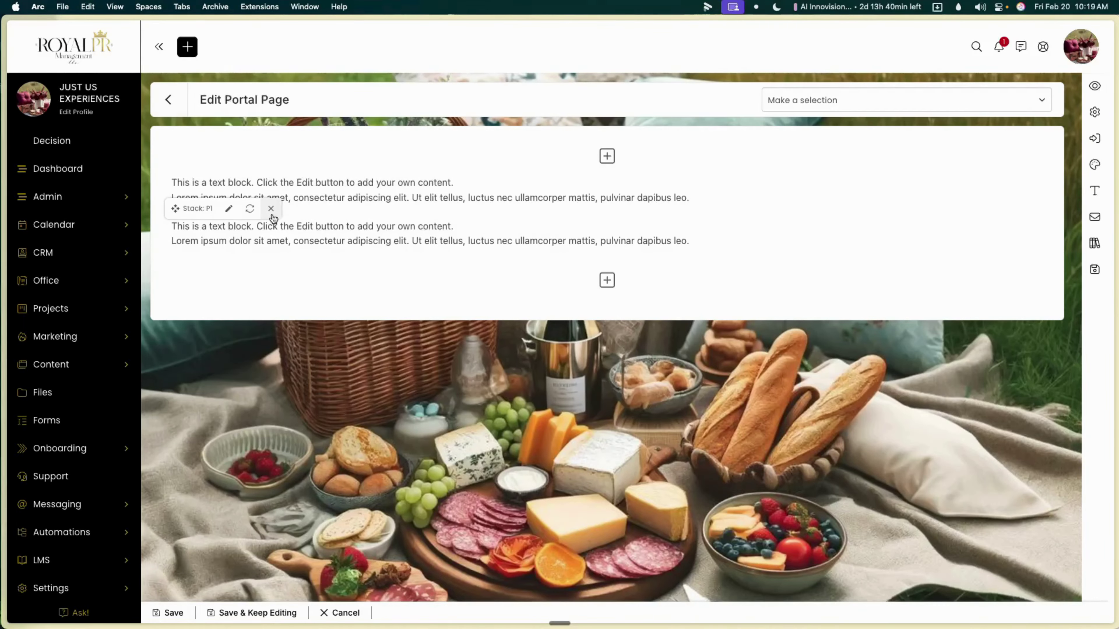
left_click(277, 209)
- Insert the Test general stack as a row below the text block and refresh it
left_click(607, 238)
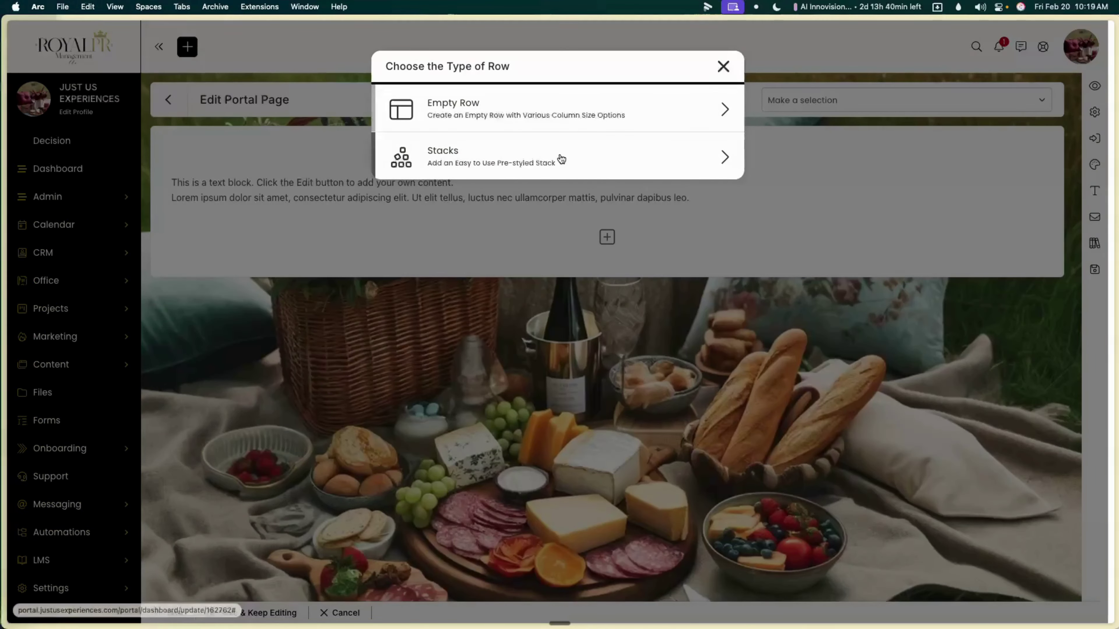
left_click(558, 152)
left_click(558, 151)
mouse_move(912, 440)
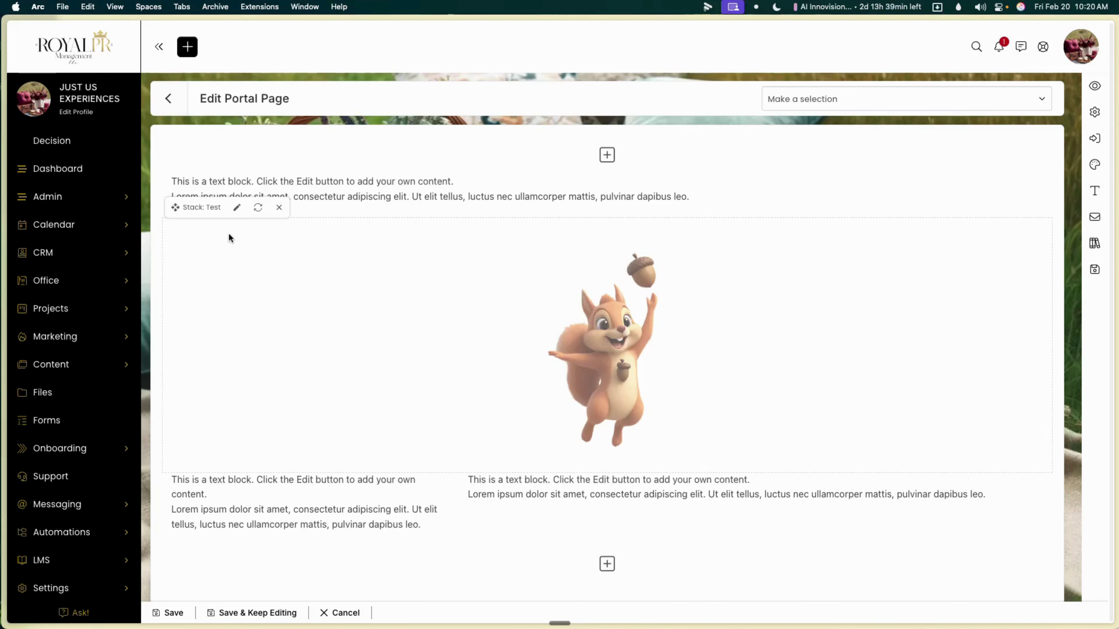
left_click(258, 208)
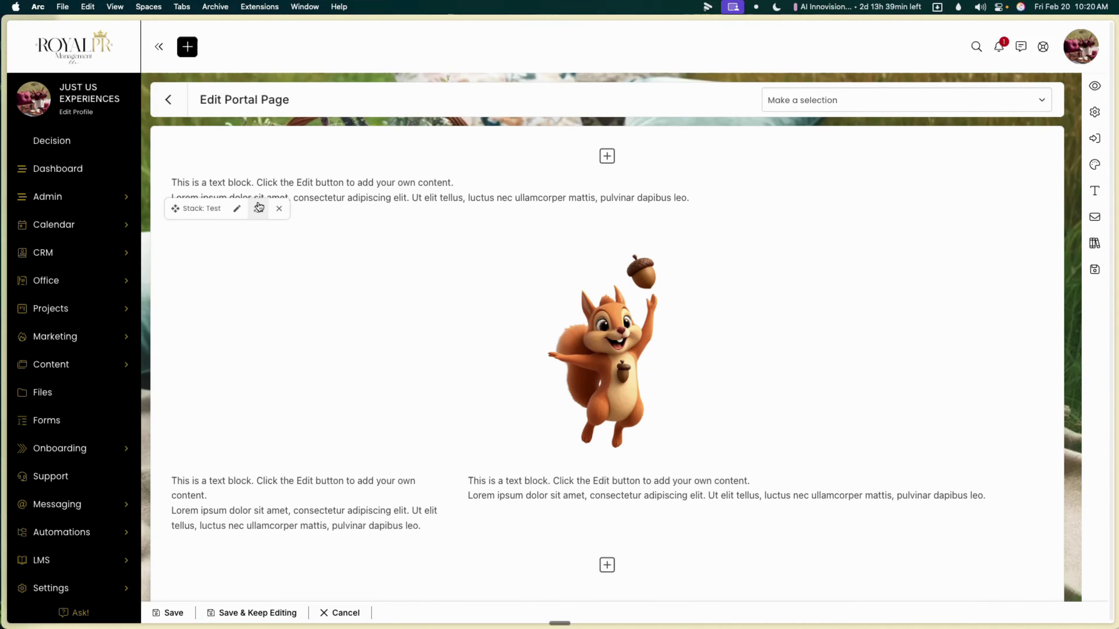
- Review the Test stack's block and access options, including the selectable stacks, and close them without changes
left_click(236, 211)
left_click(346, 169)
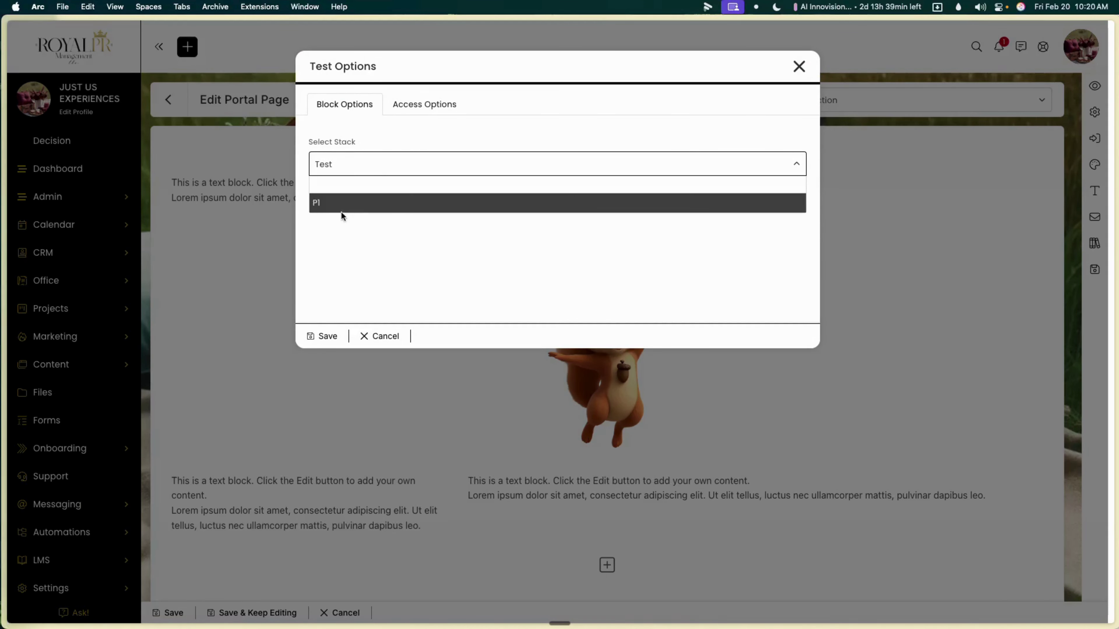
left_click(368, 238)
left_click(420, 104)
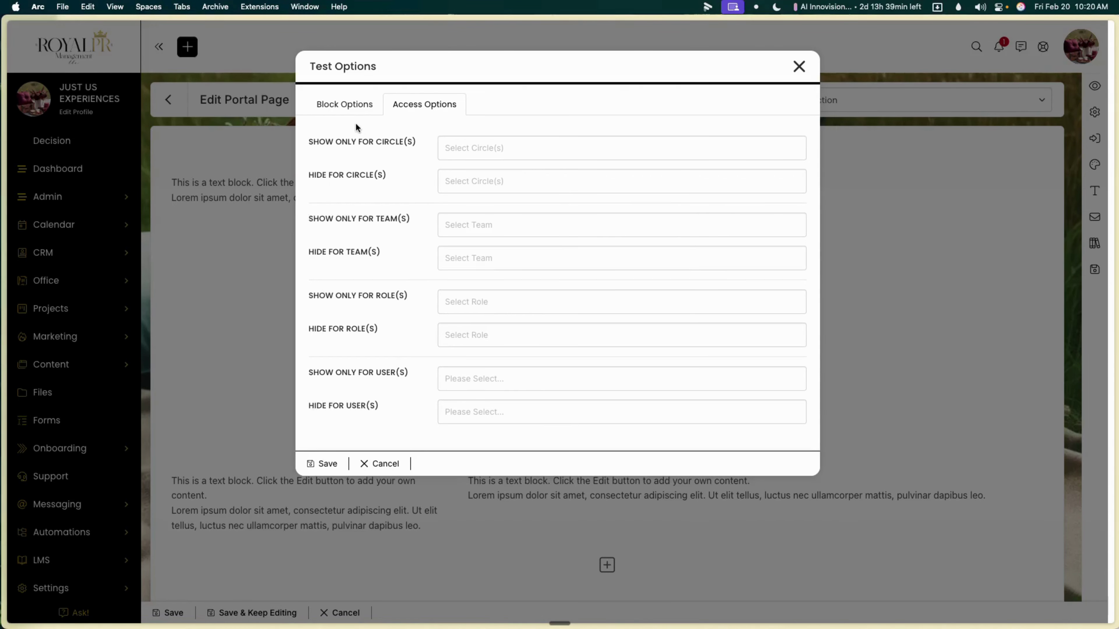
left_click(799, 67)
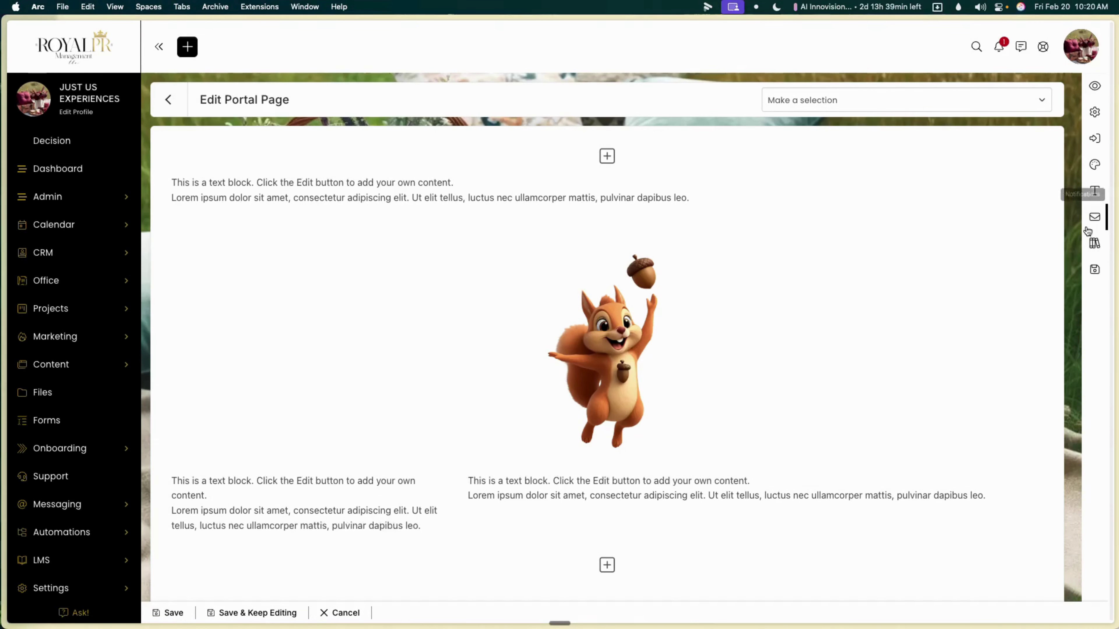
- Allow all logged-in targets to access the portal page and try to save it
left_click(1094, 269)
left_click(558, 400)
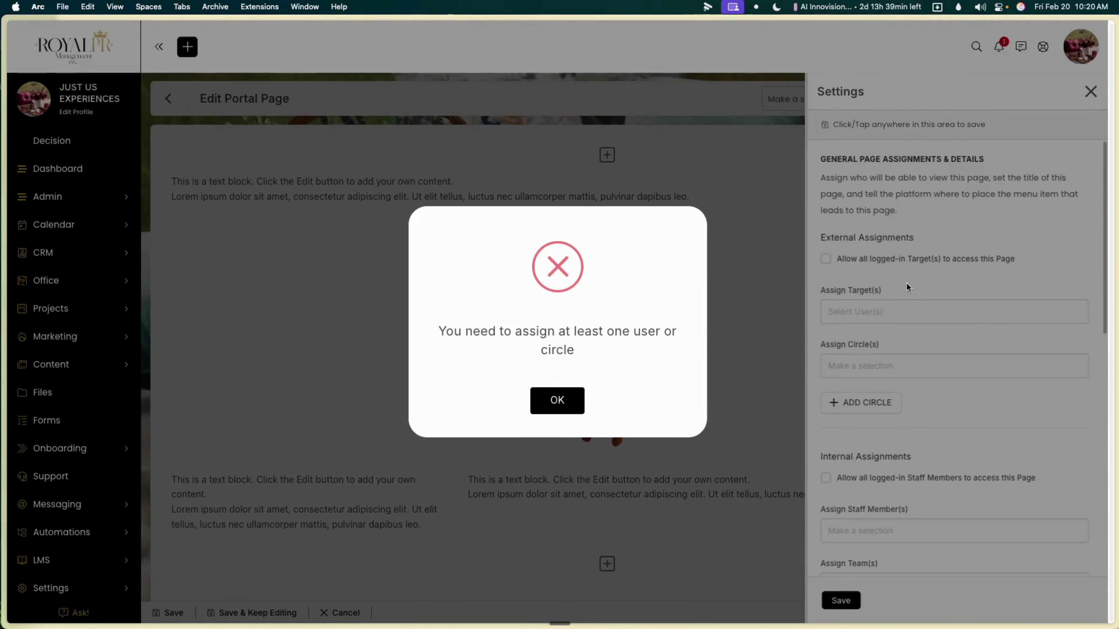
left_click(825, 259)
left_click(853, 607)
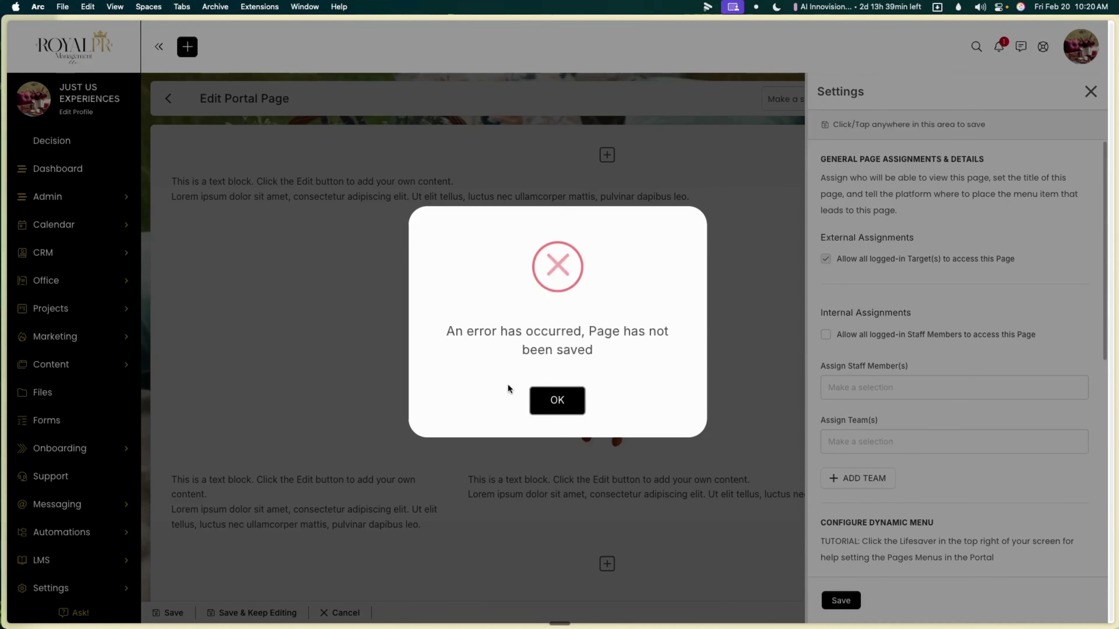
left_click(568, 401)
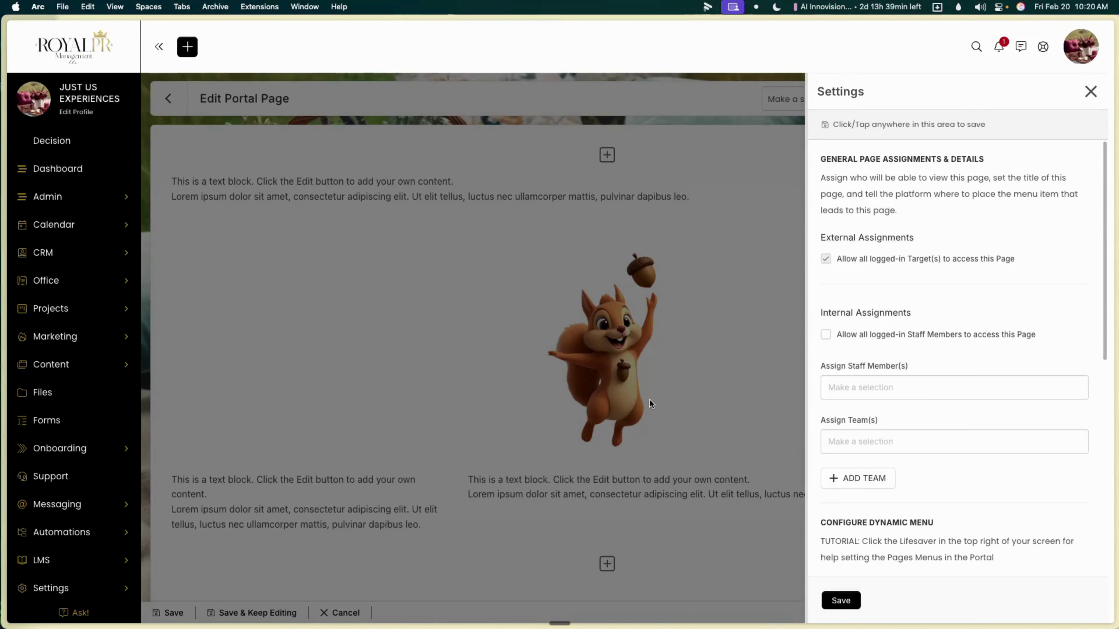
- Hide the page in the Dynamic Pages Menu, set both page title and menu title to "g", and save the settings
scroll(918, 399, "down", 10)
left_click(912, 398)
left_click(831, 345)
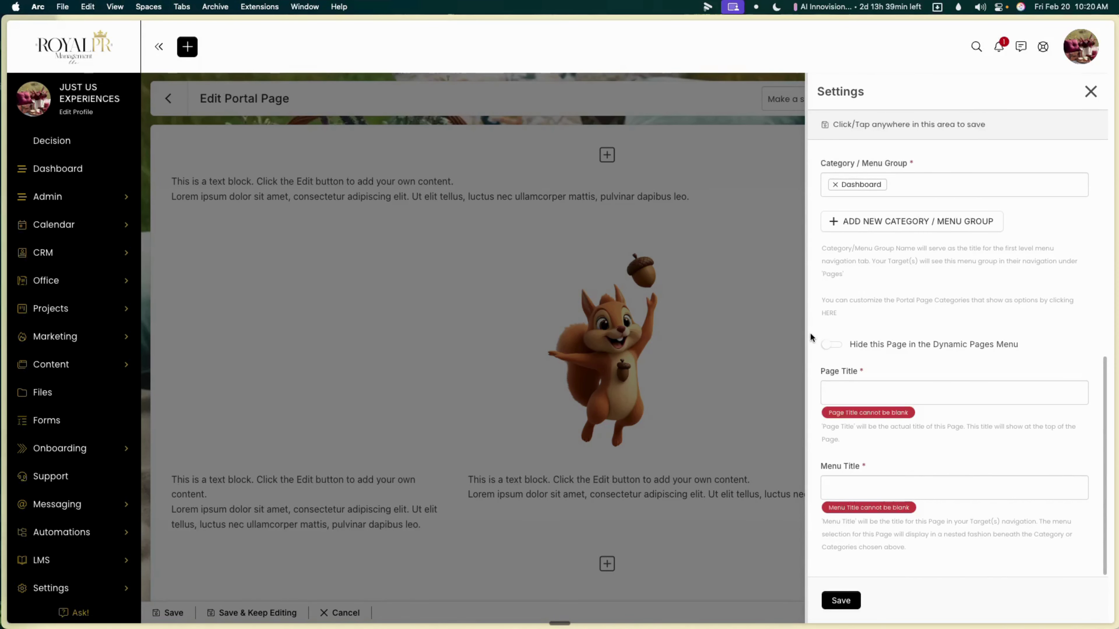
left_click(879, 394)
type("g")
left_click(863, 482)
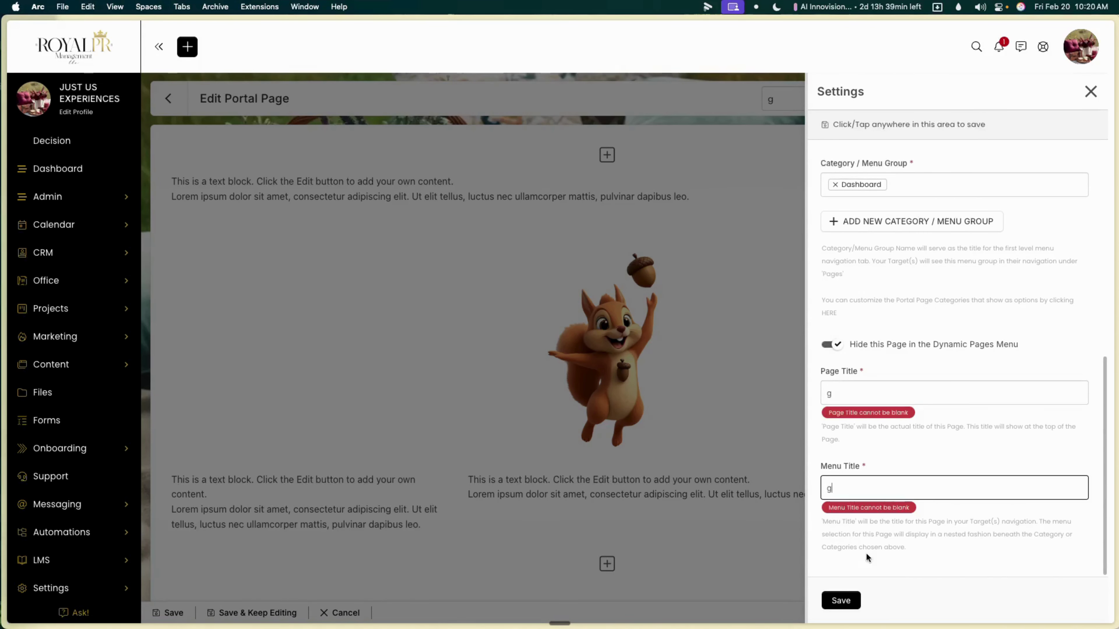
left_click(848, 598)
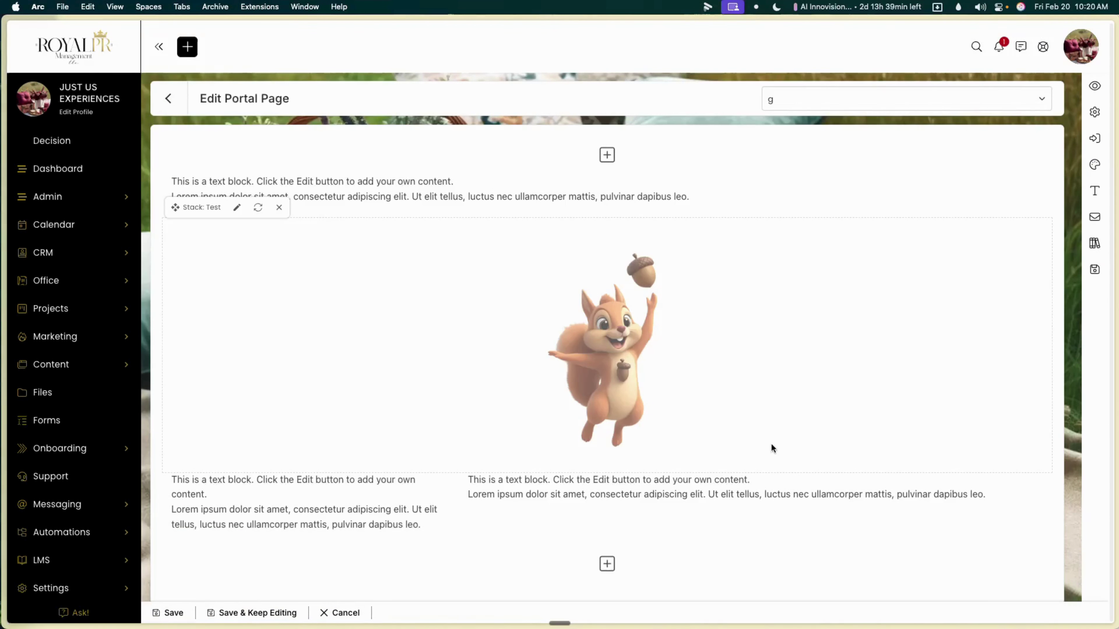
- Check the Test stack's options and its text content on the page again without changing anything
left_click(301, 497)
left_click(237, 207)
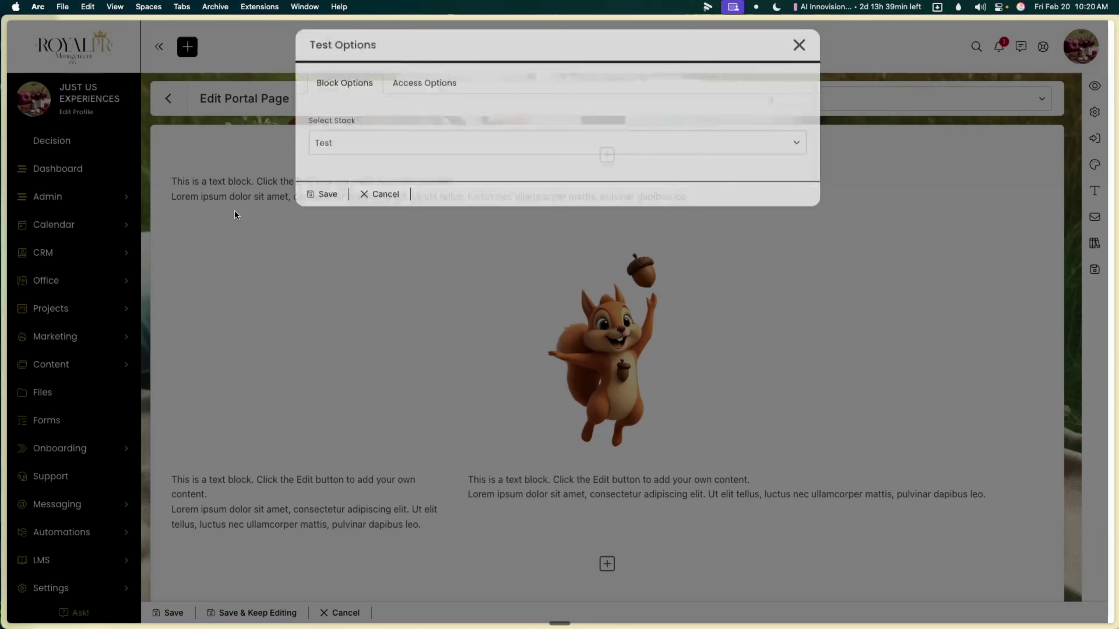
left_click(386, 216)
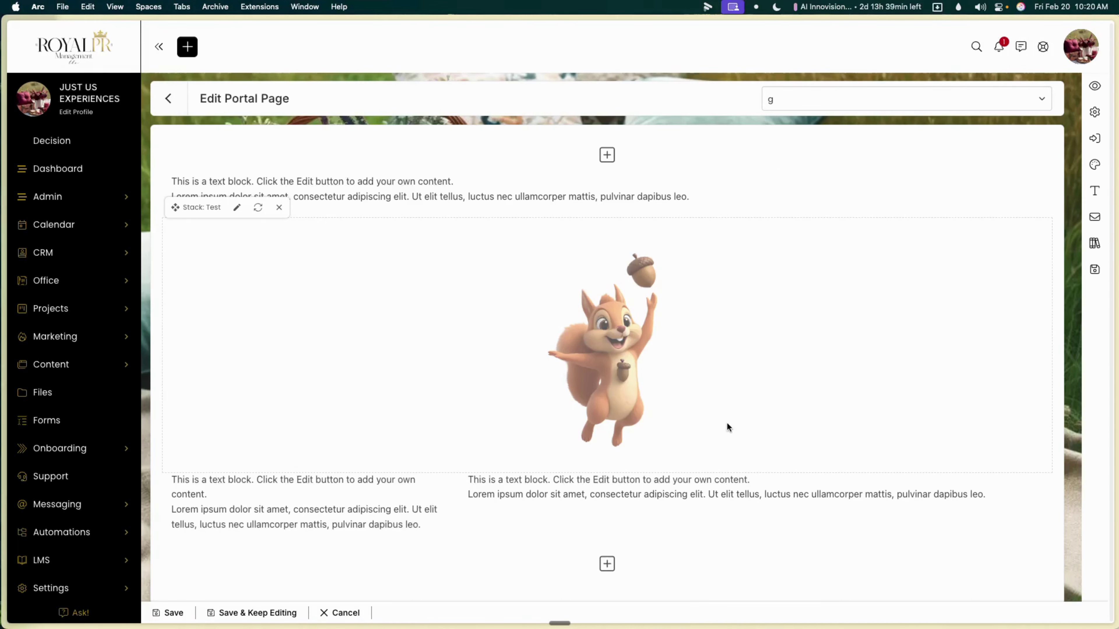
mouse_move(594, 498)
left_mouse_down()
mouse_move(542, 488)
mouse_move(598, 509)
left_mouse_up()
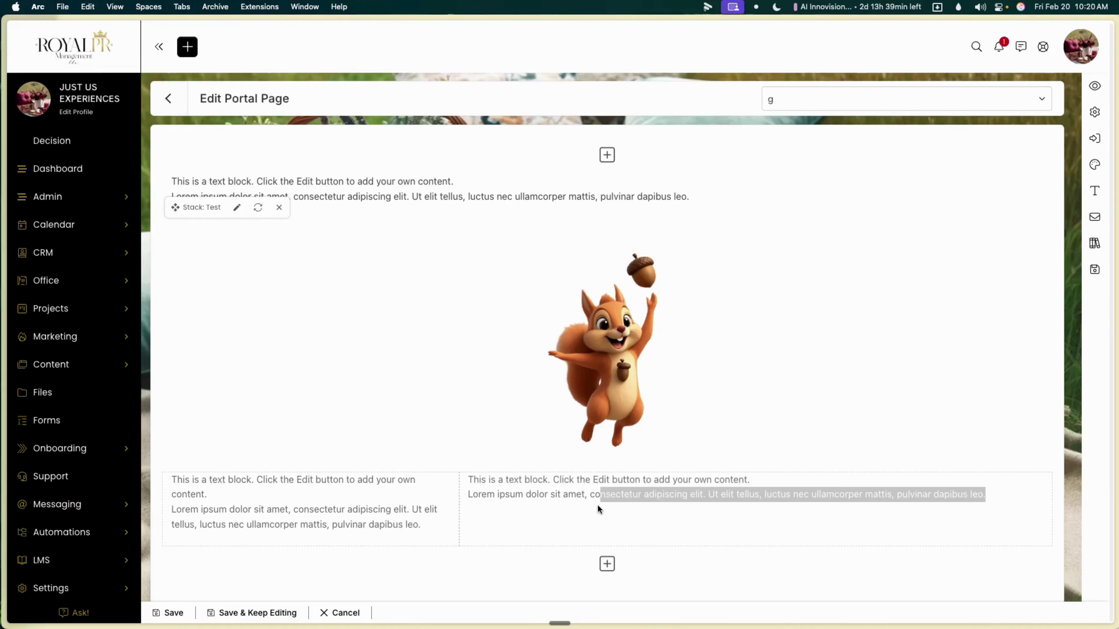
left_click(609, 541)
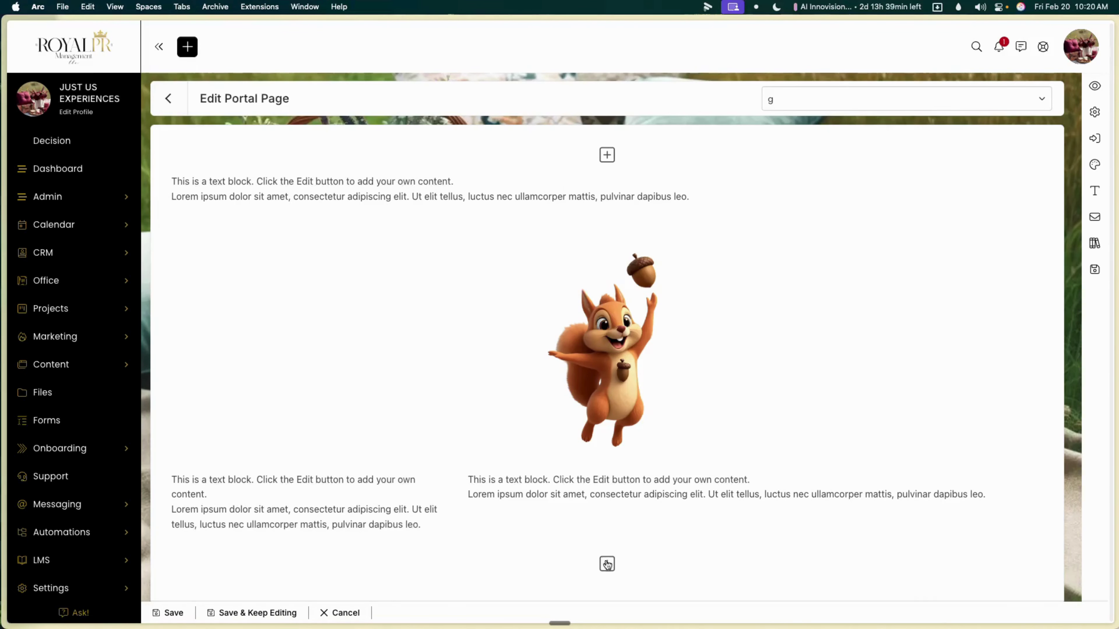
- Add an empty single-column row below the Test stack and refresh the stack
left_click(607, 564)
left_click(519, 115)
left_click(457, 169)
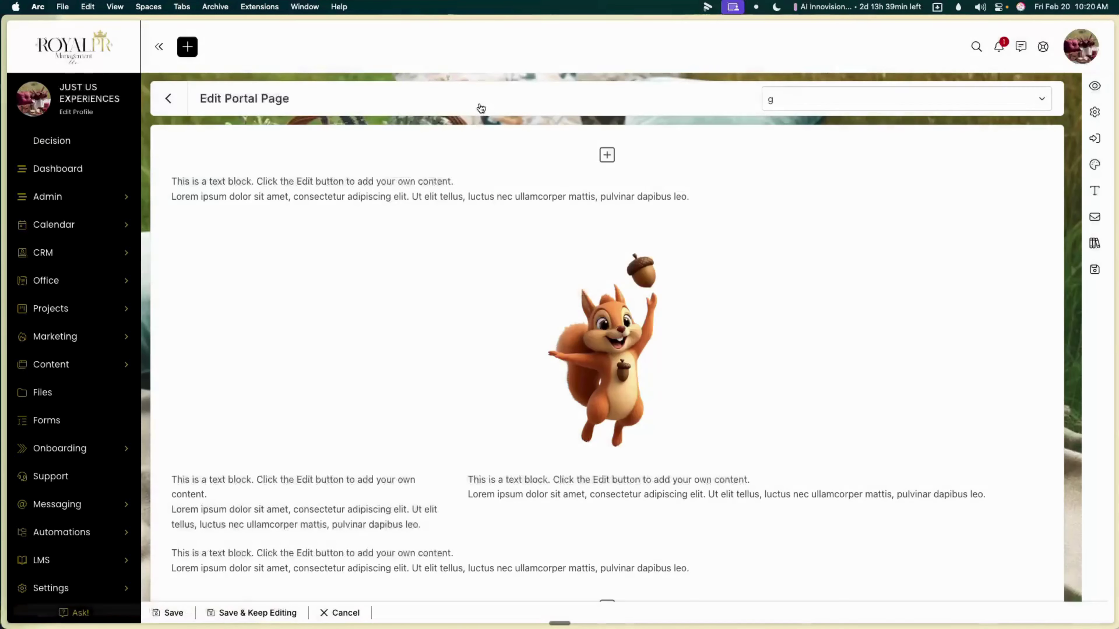
scroll(540, 430, "down", 2)
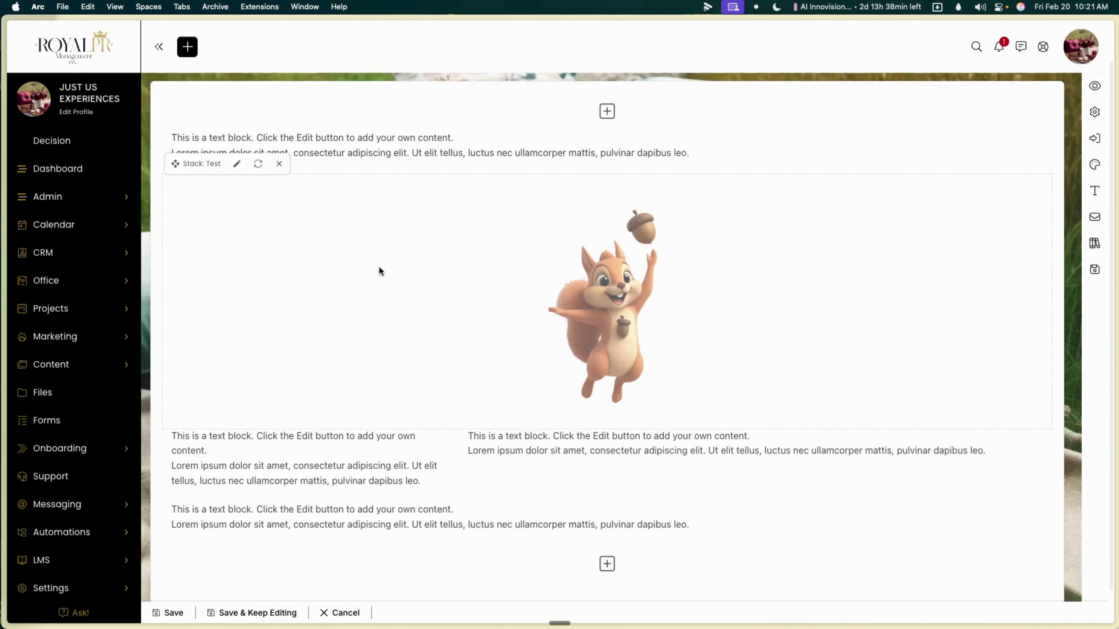
left_click(258, 163)
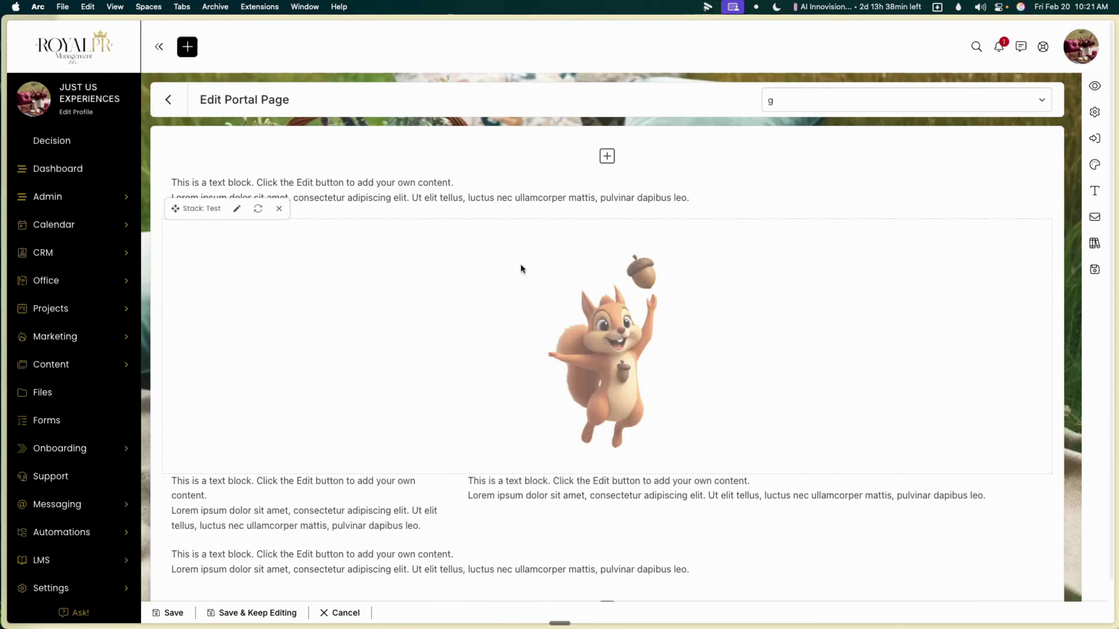
- Save the portal page and open the Test general stack for editing from the Stacks list
left_click(1095, 269)
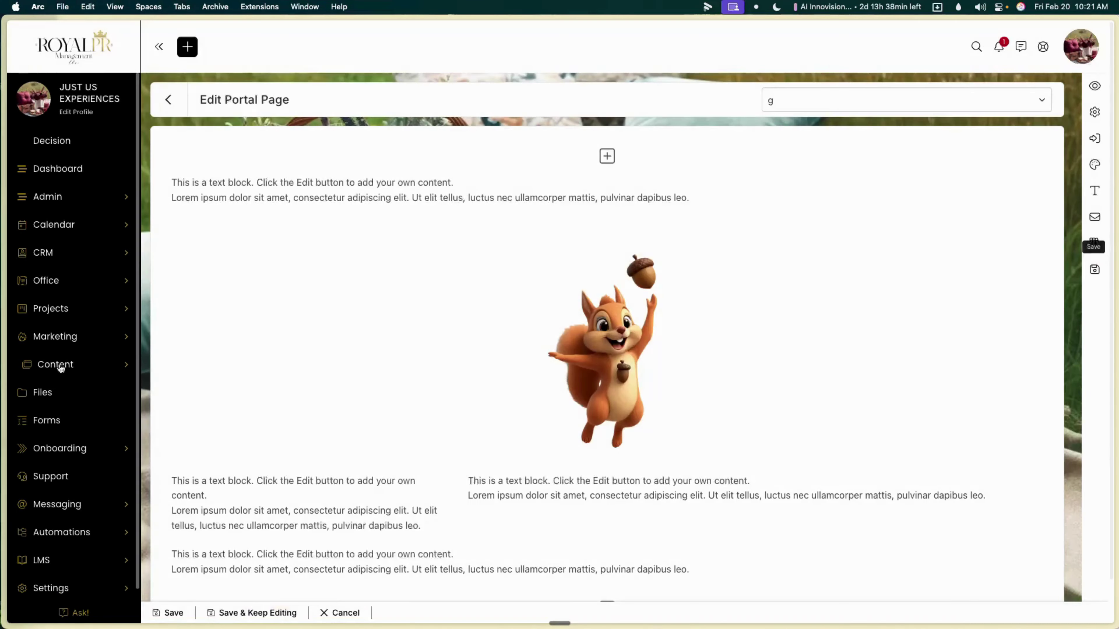
left_click(57, 364)
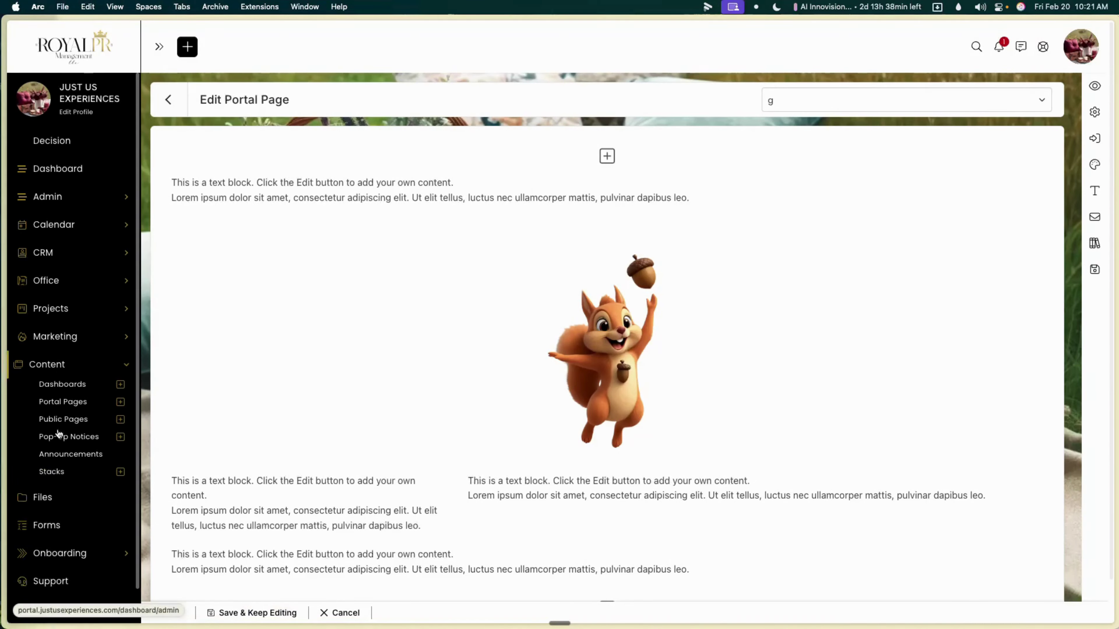
left_click(61, 471)
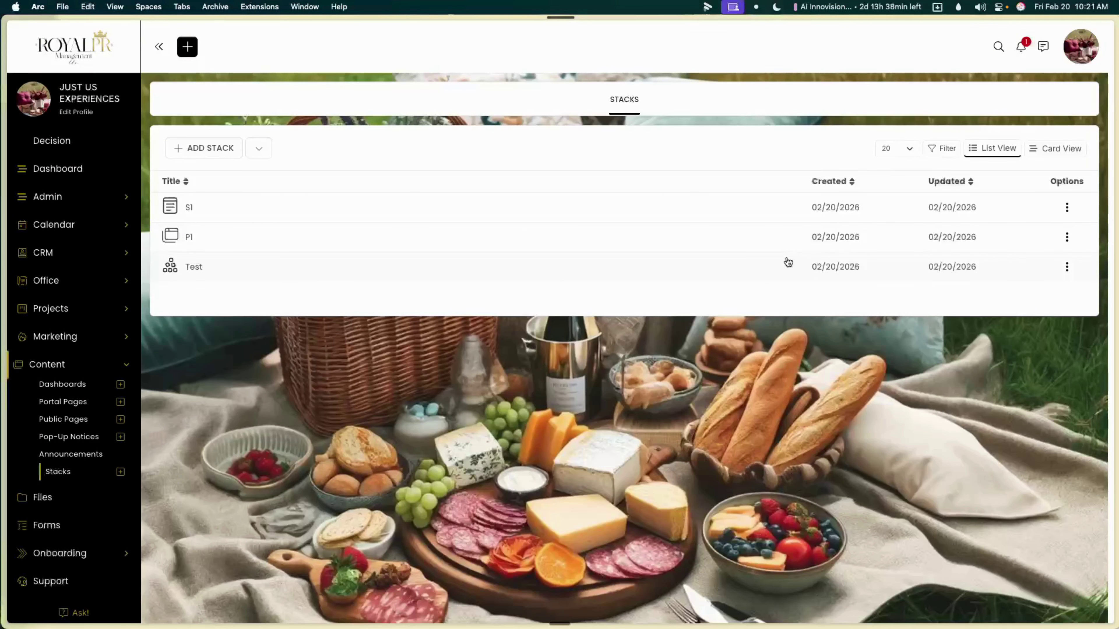
left_click(1066, 237)
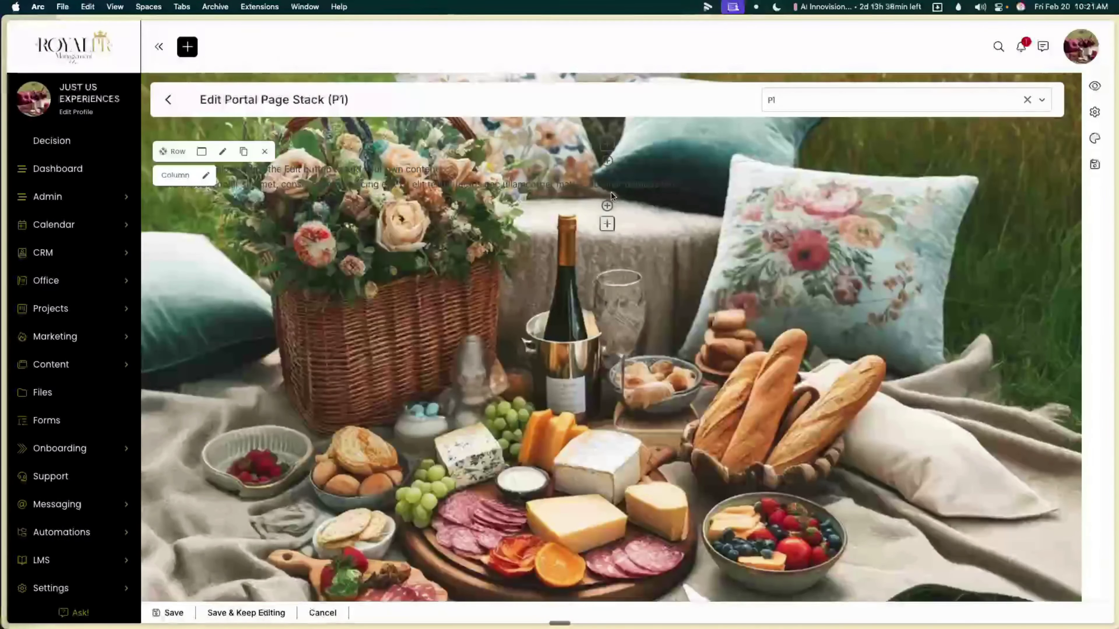
left_click(168, 99)
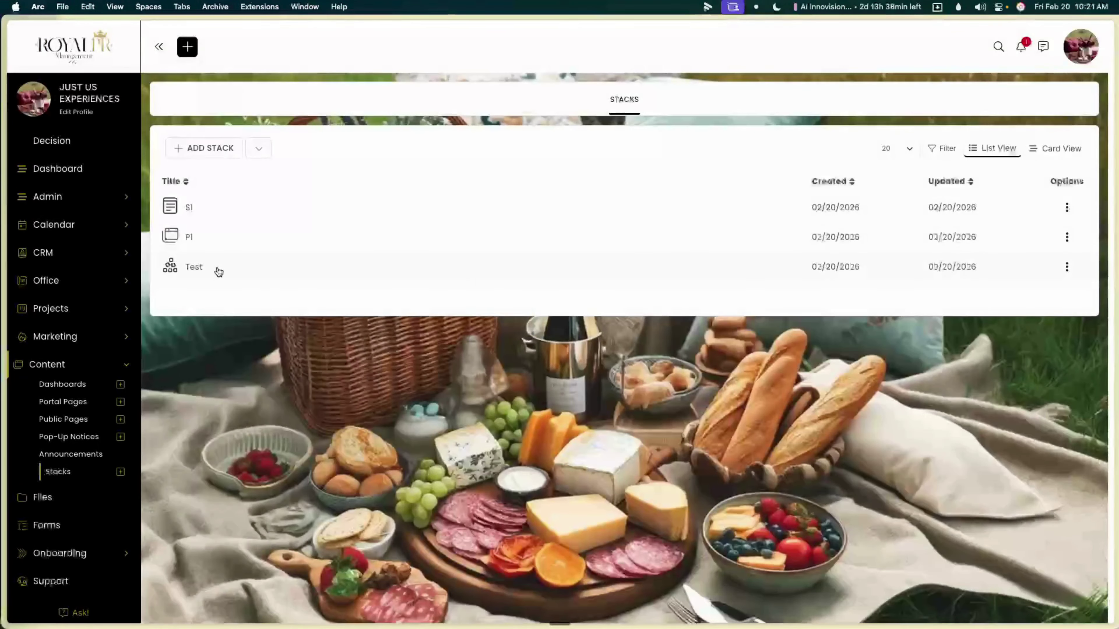
left_click(726, 266)
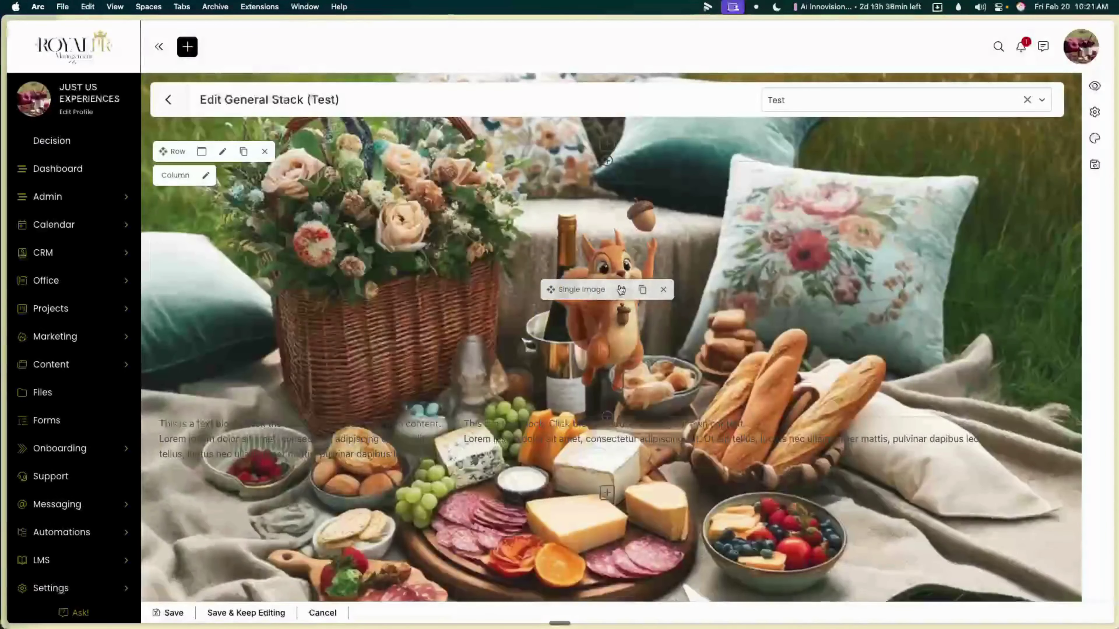
- Replace the Test stack's single image with Logo Design Small.jpeg from Downloads and save both the image block and the stack
left_click(621, 290)
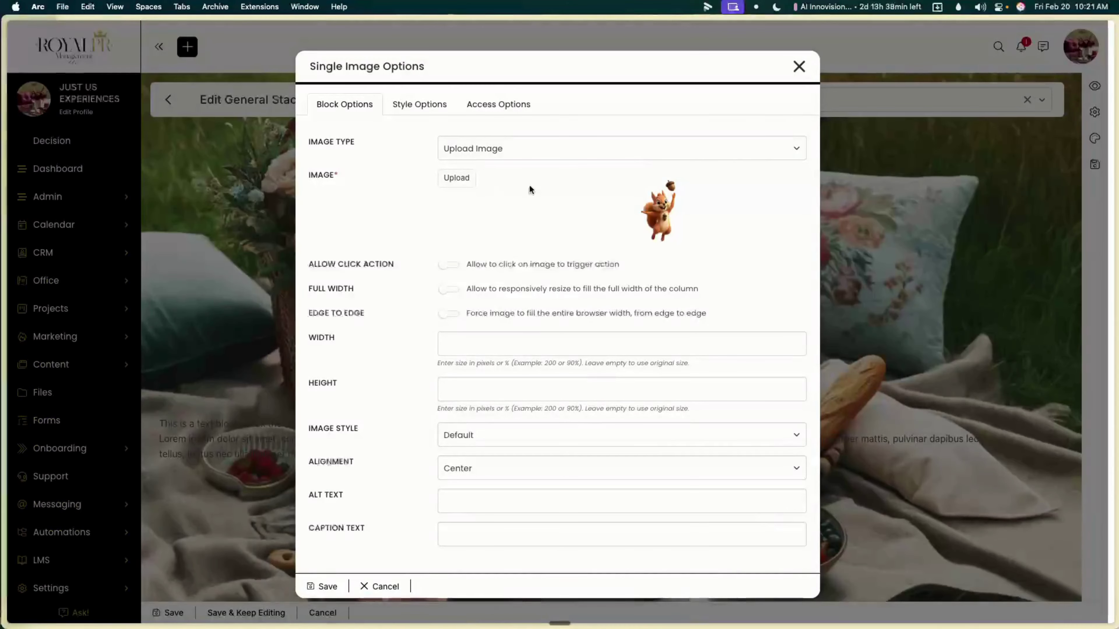
left_click(552, 198)
scroll(558, 300, "down", 5)
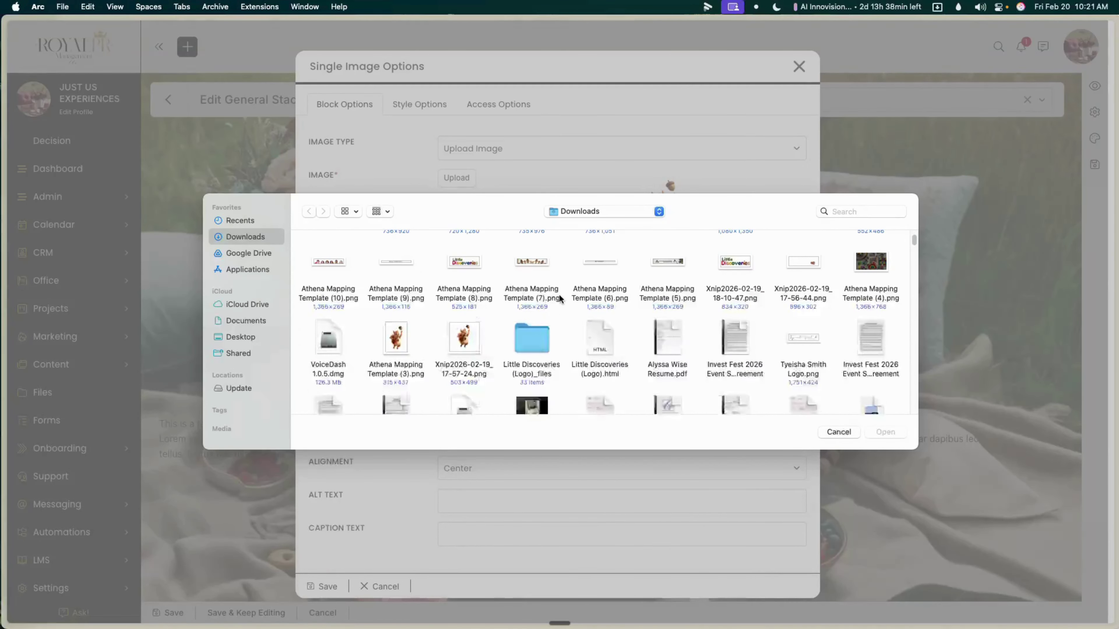
scroll(551, 326, "down", 1)
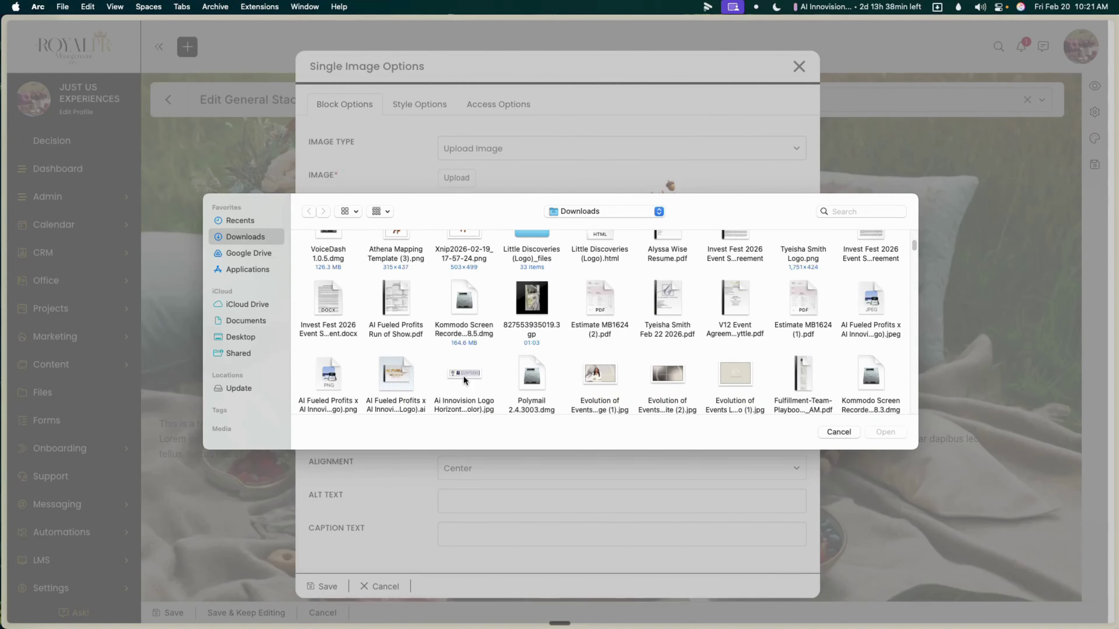
scroll(729, 365, "down", 5)
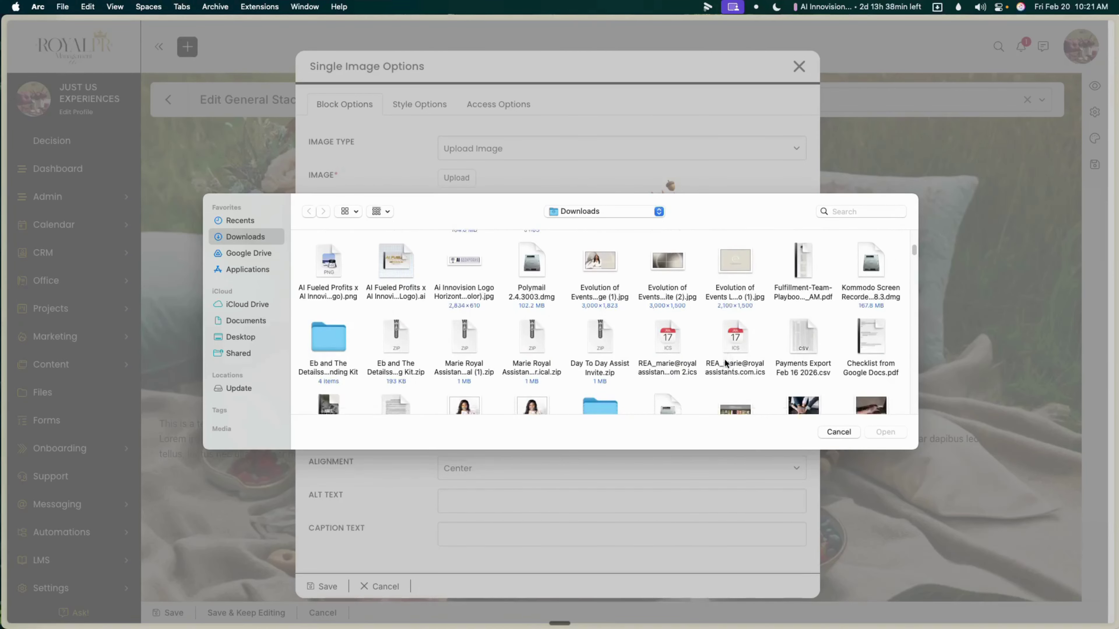
left_click(542, 335)
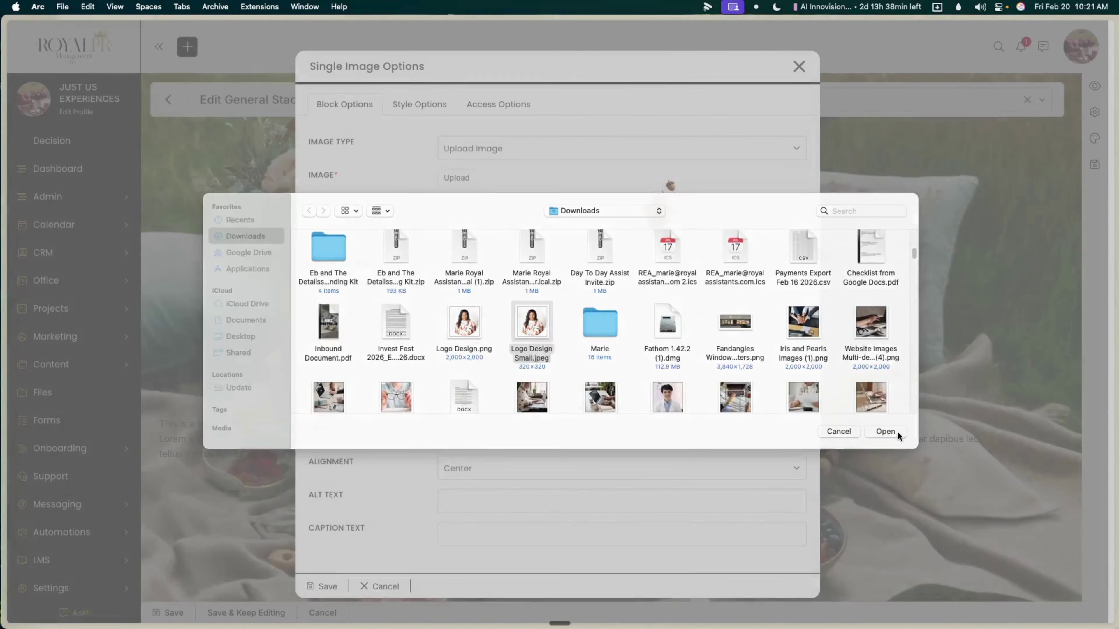
left_click(886, 432)
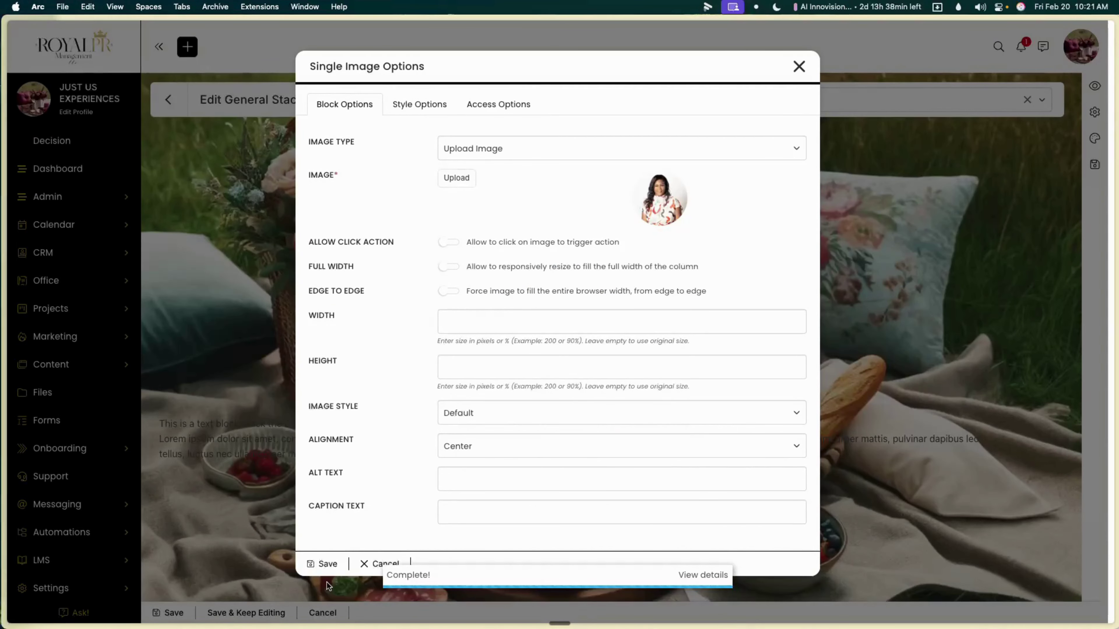
left_click(326, 564)
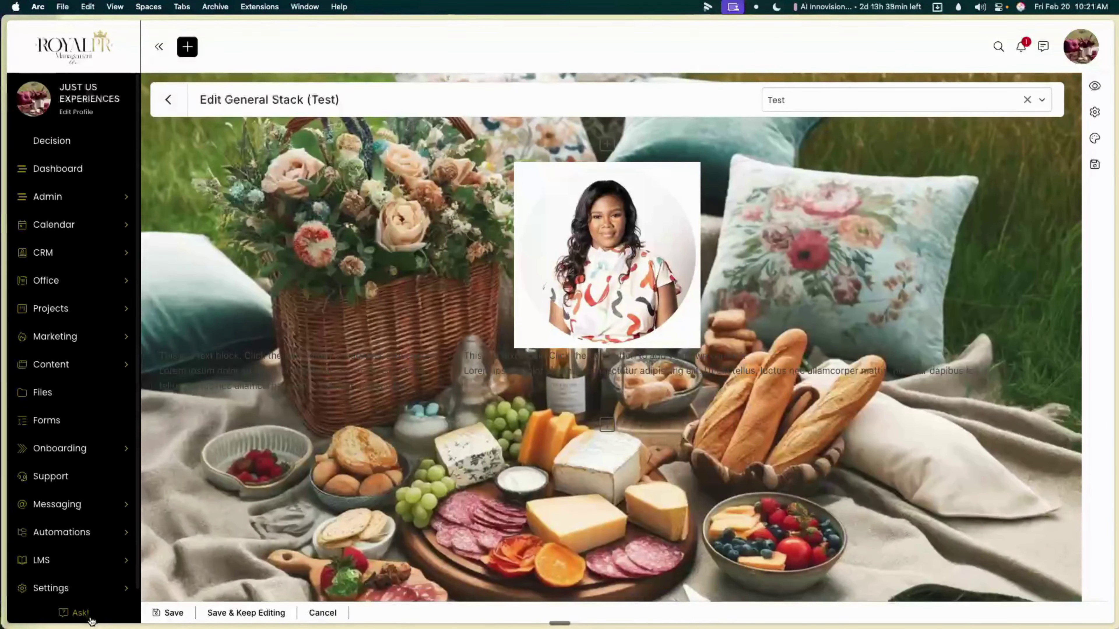
left_click(173, 613)
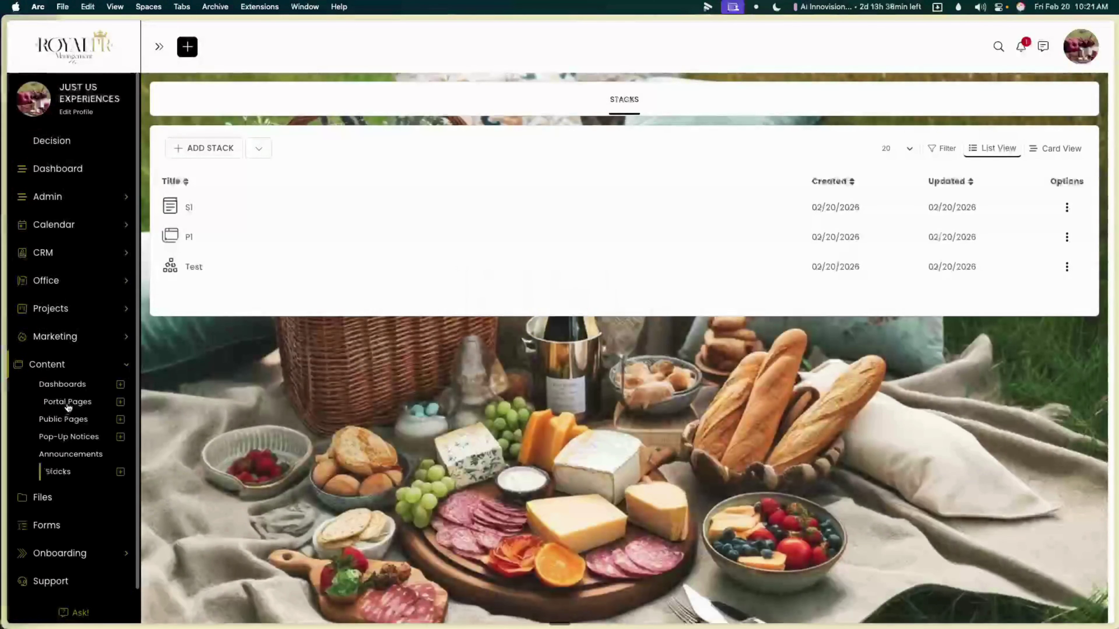
- Open the portal page "g" for editing from the Portal Pages list, dismissing the help panel
left_click(67, 402)
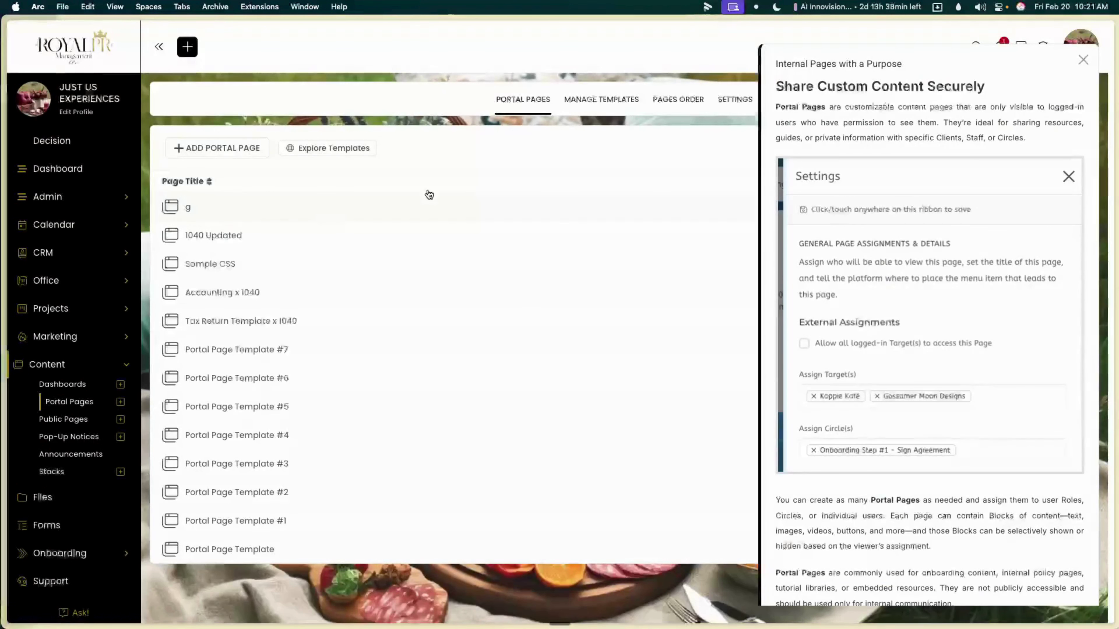
left_click(1083, 60)
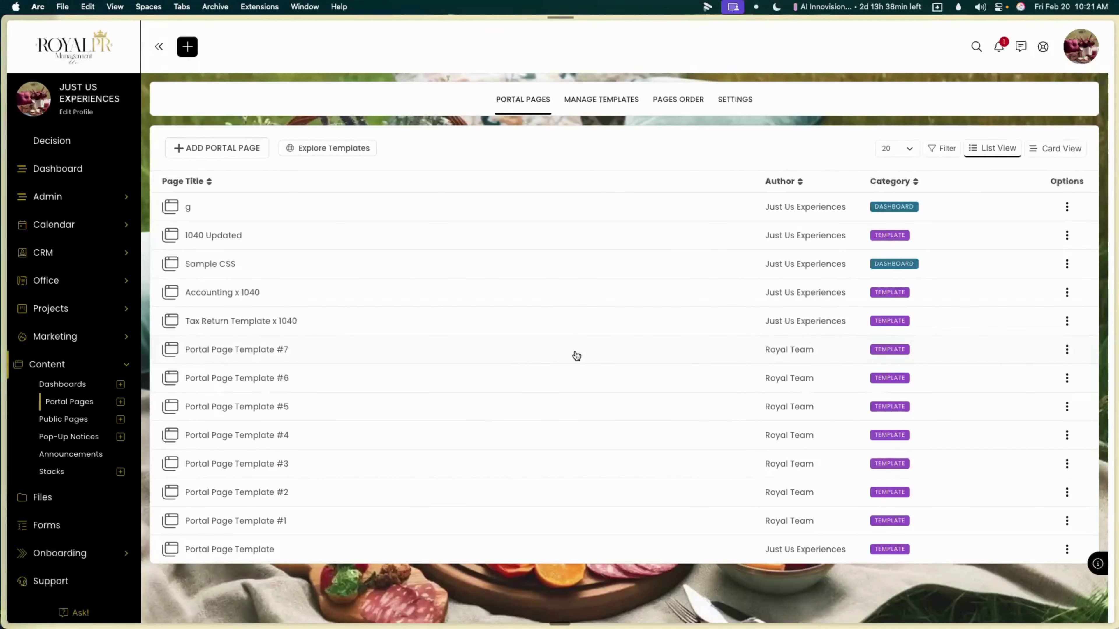
left_click(432, 312)
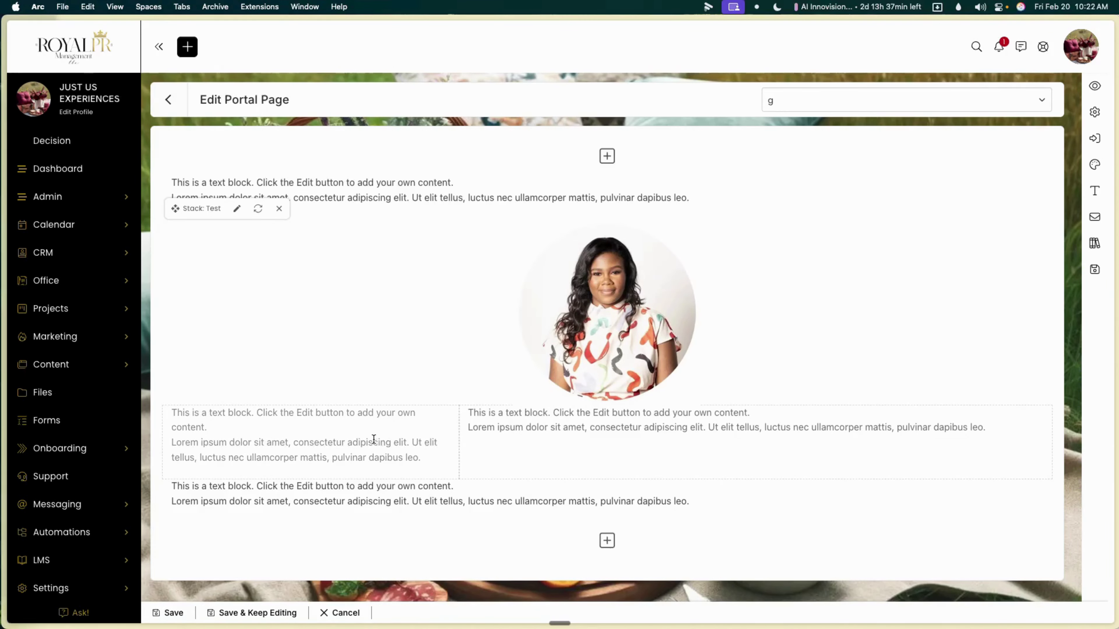
- Examine the Test stack's text on the page and its block and access options without changing anything
left_click_drag(402, 442, 301, 434)
left_click(520, 452)
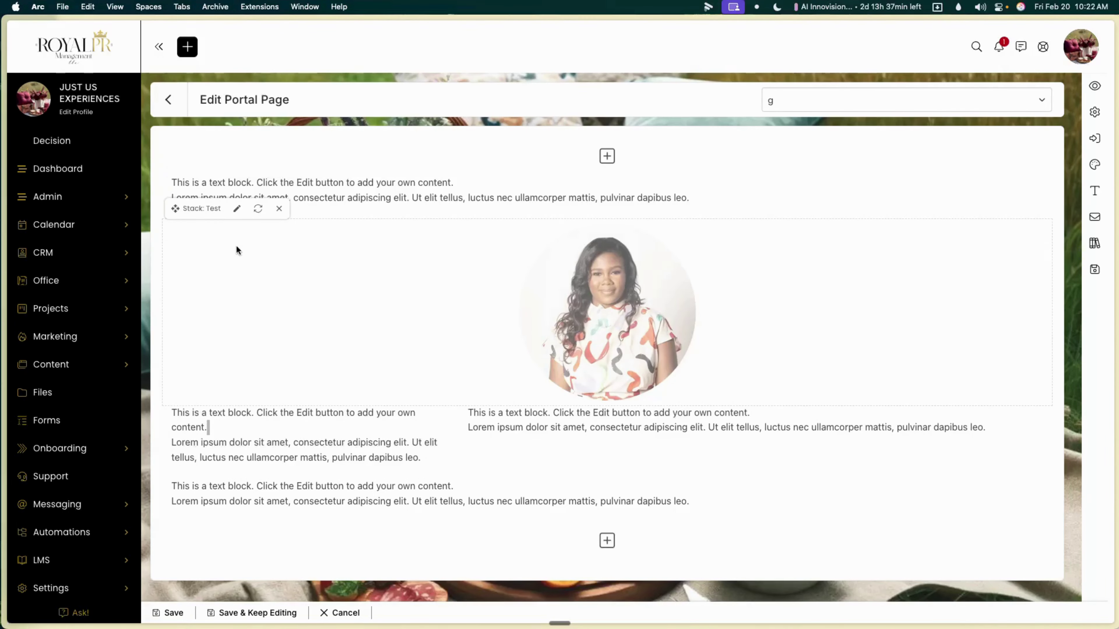
left_click(237, 208)
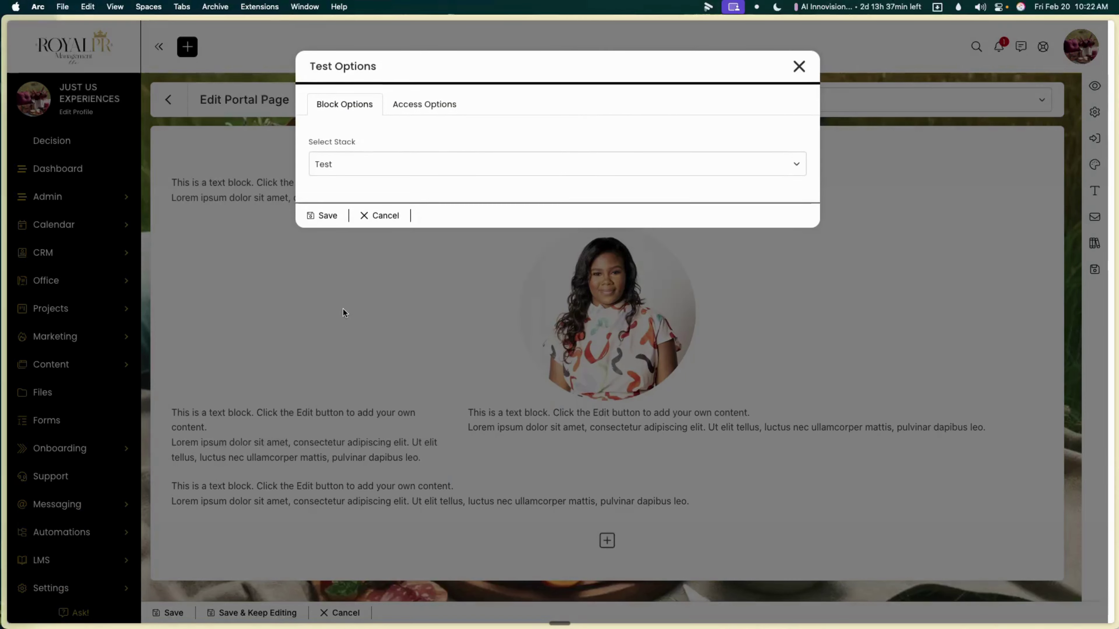
left_click(406, 106)
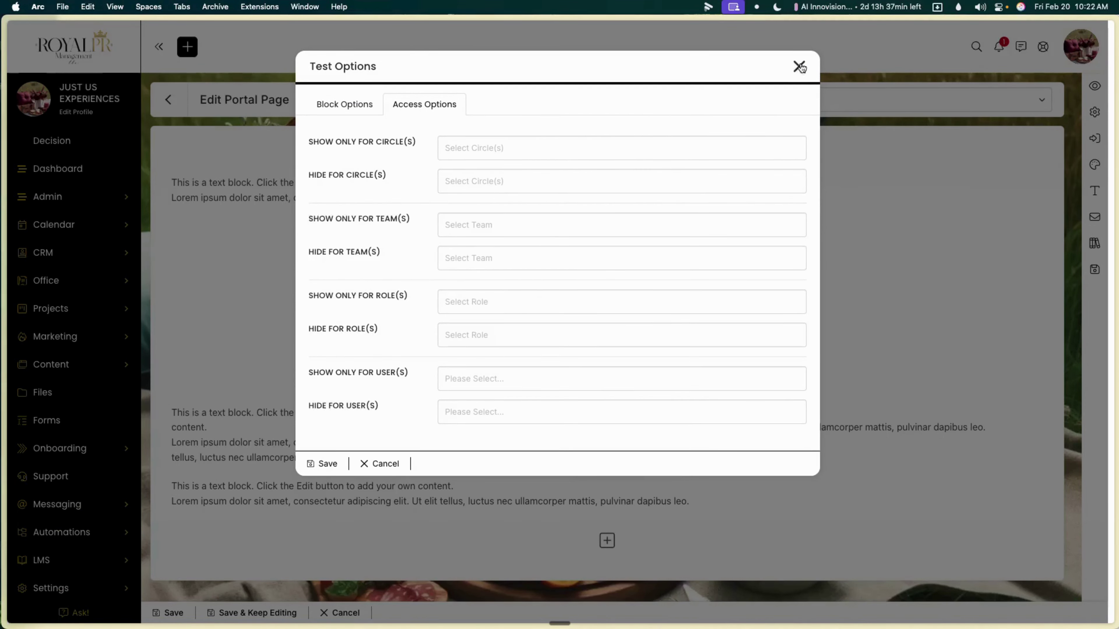
left_click(799, 66)
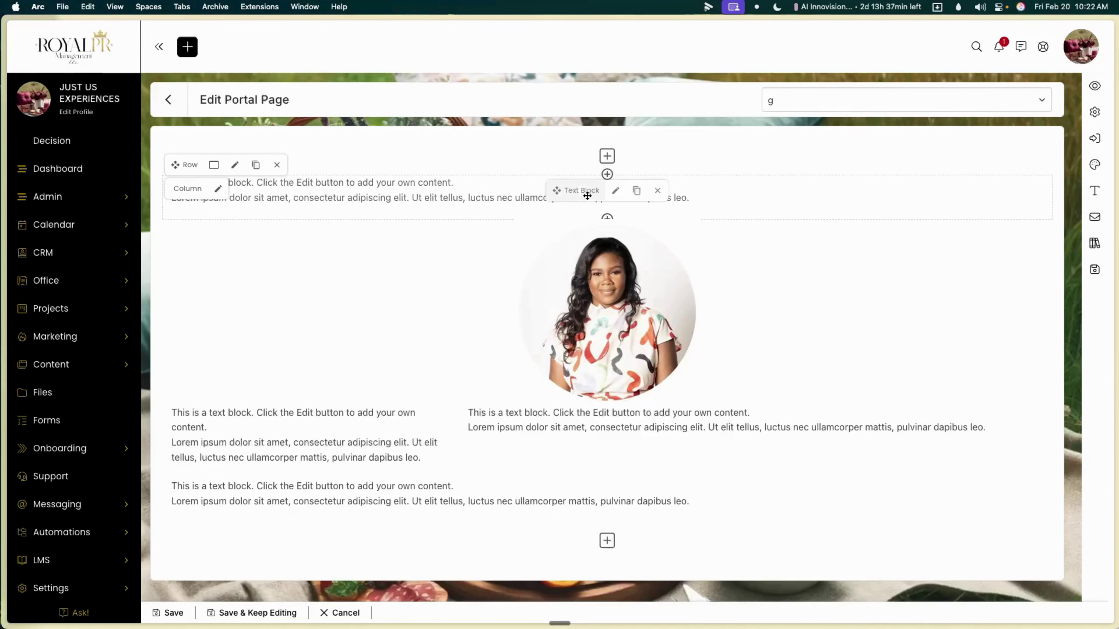
- Move the text block above the Test stack into the row below the stack and save the portal page
left_click_drag(587, 196, 579, 467)
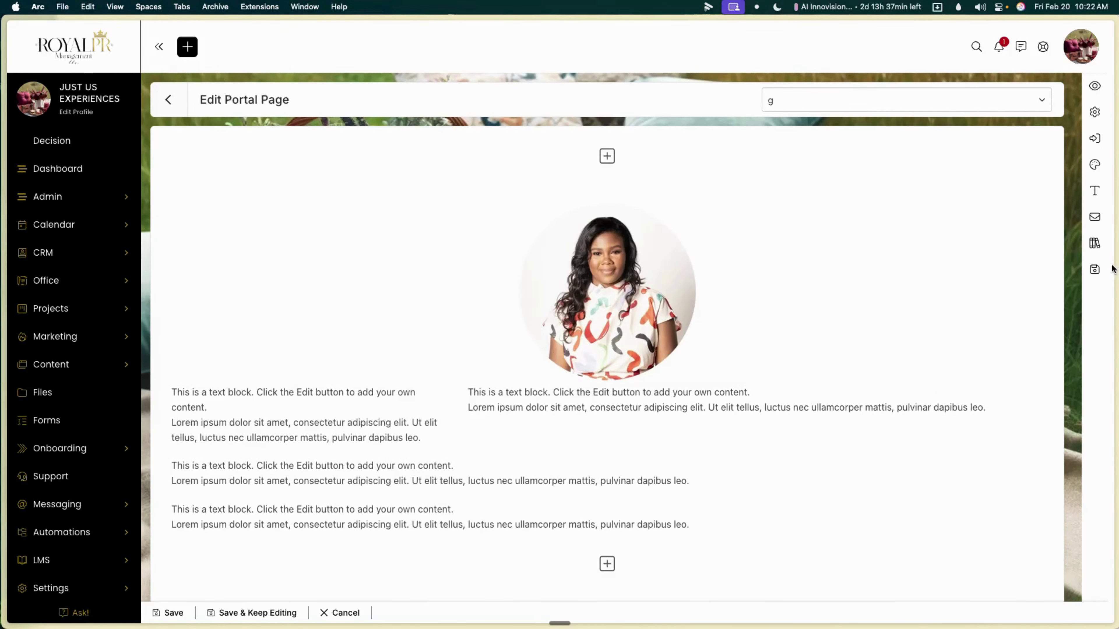
left_click(1095, 269)
left_click(557, 387)
- Create a new dashboard from the Dashboards list, leaving it untitled, and close its settings
left_click(58, 365)
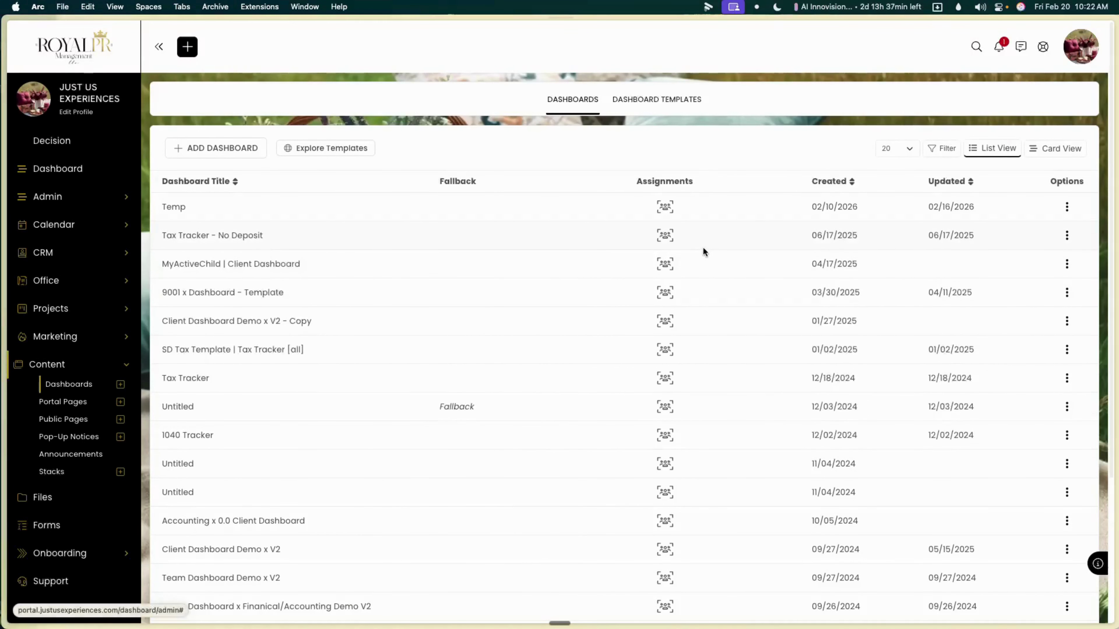
left_click(762, 210)
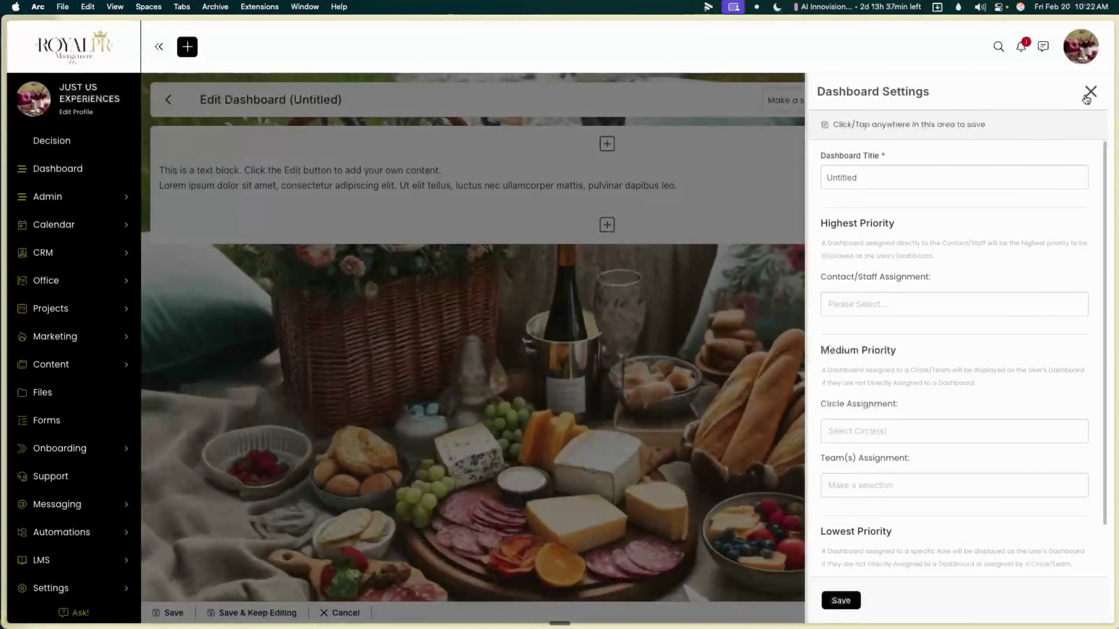
left_click(1090, 92)
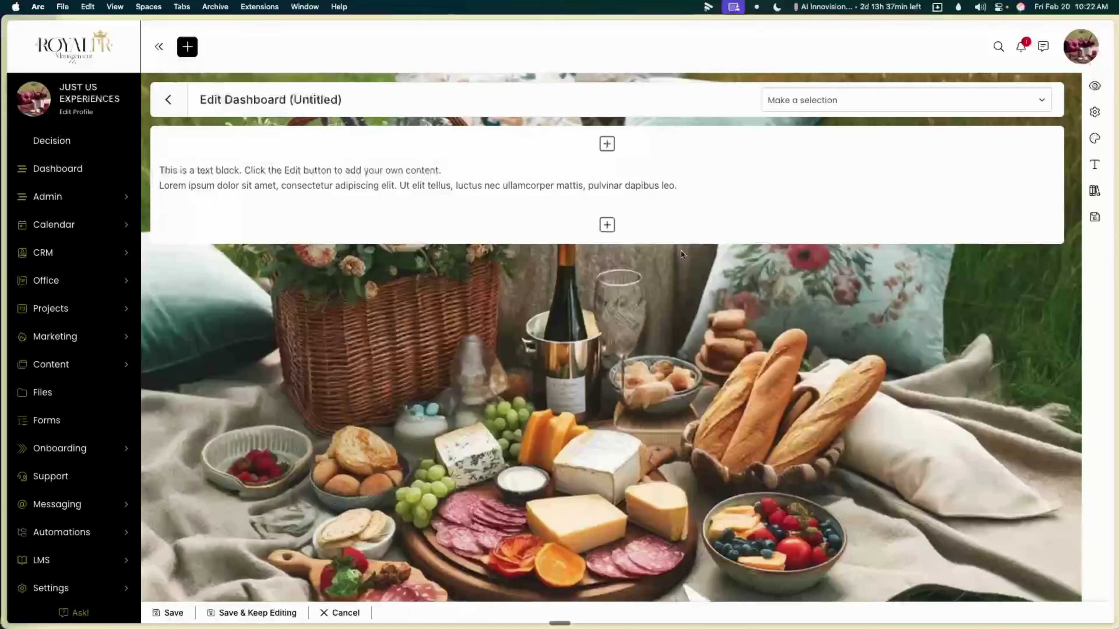
- Insert the Test stack below the existing text block on the dashboard
left_click(607, 225)
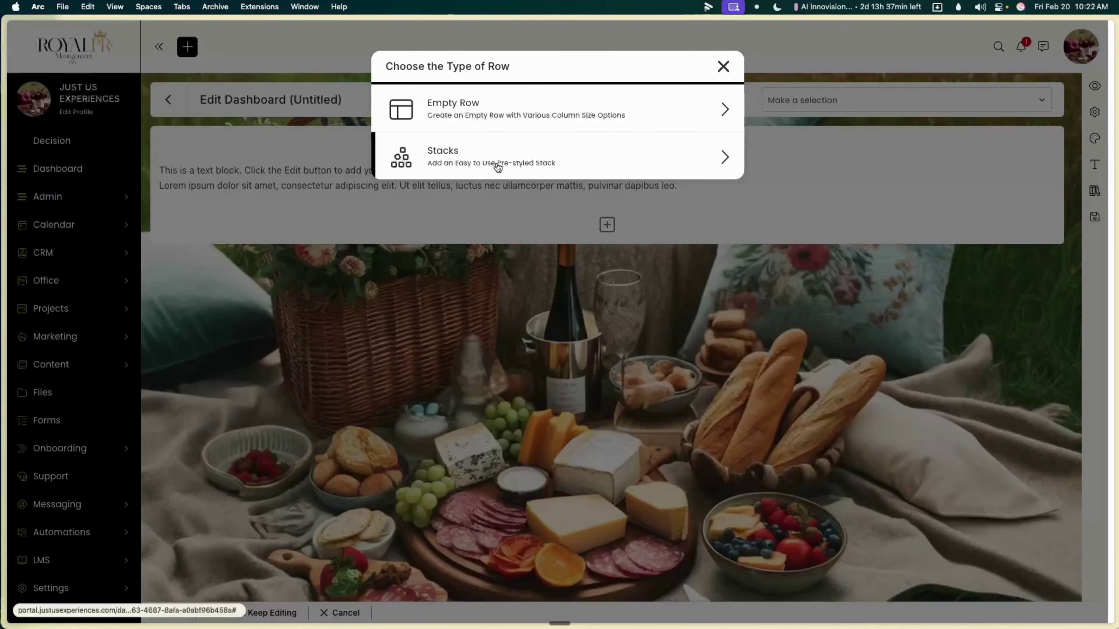
left_click(565, 175)
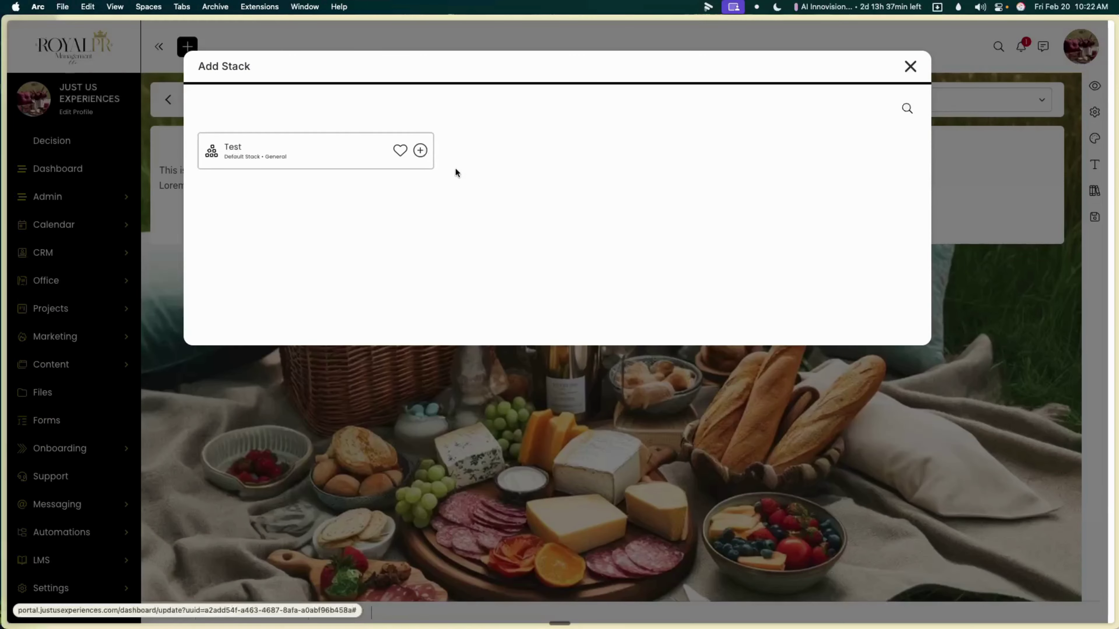
left_click(286, 167)
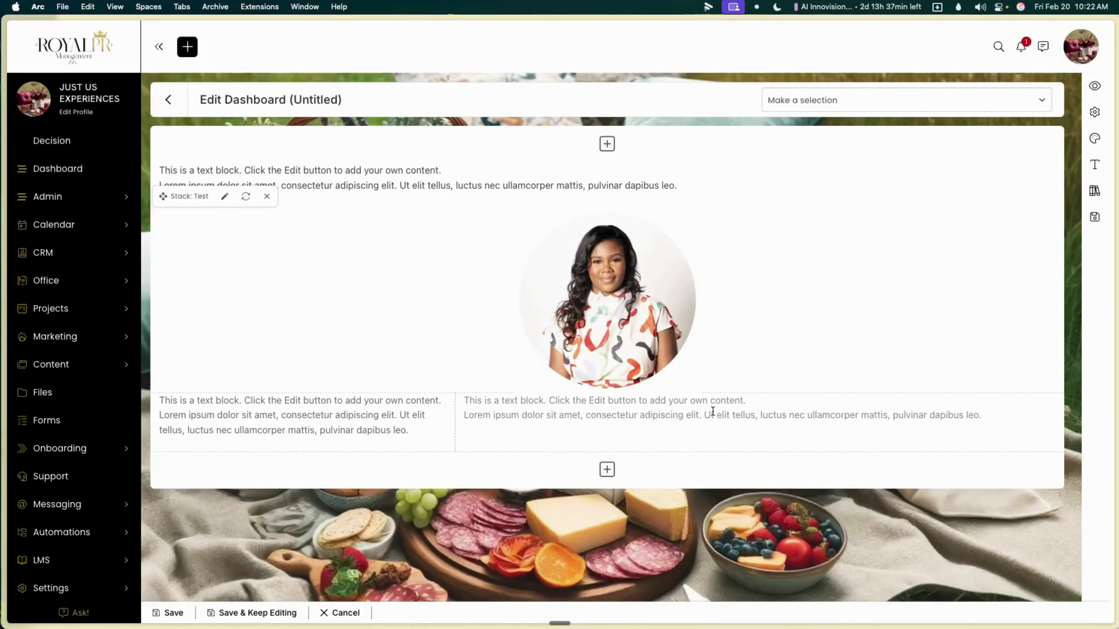
- Move the text block above the Test stack into the stack's right column, beneath its existing text
left_click_drag(556, 178, 656, 457)
left_click(742, 438)
left_click_drag(742, 438, 195, 178)
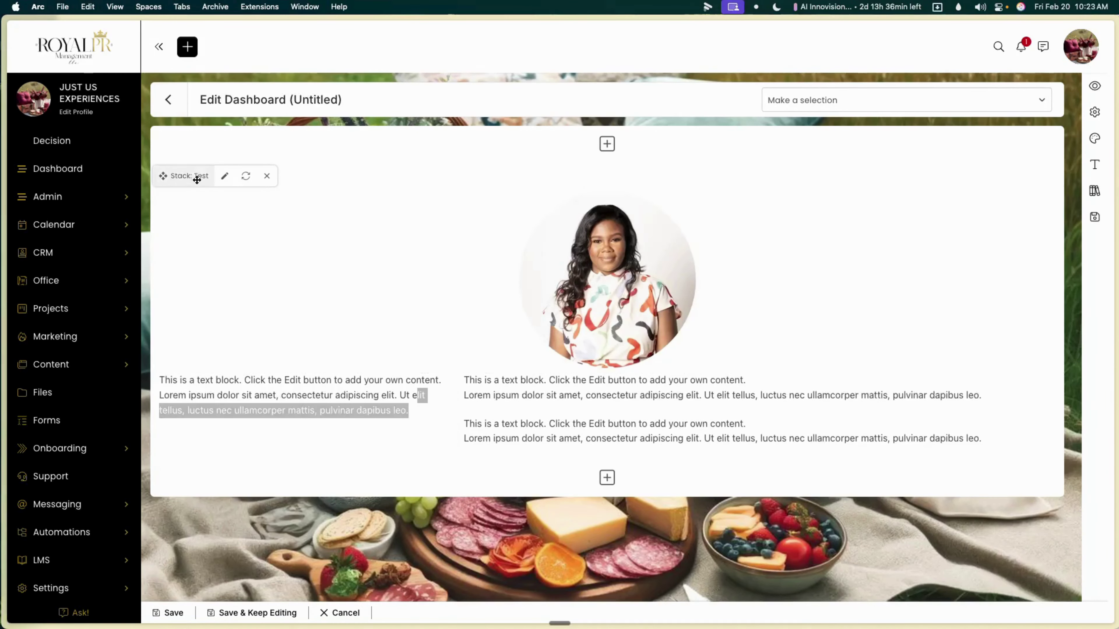
- Add an empty single-column row below the Test stack and move its text block into the stack's left column
left_click(604, 479)
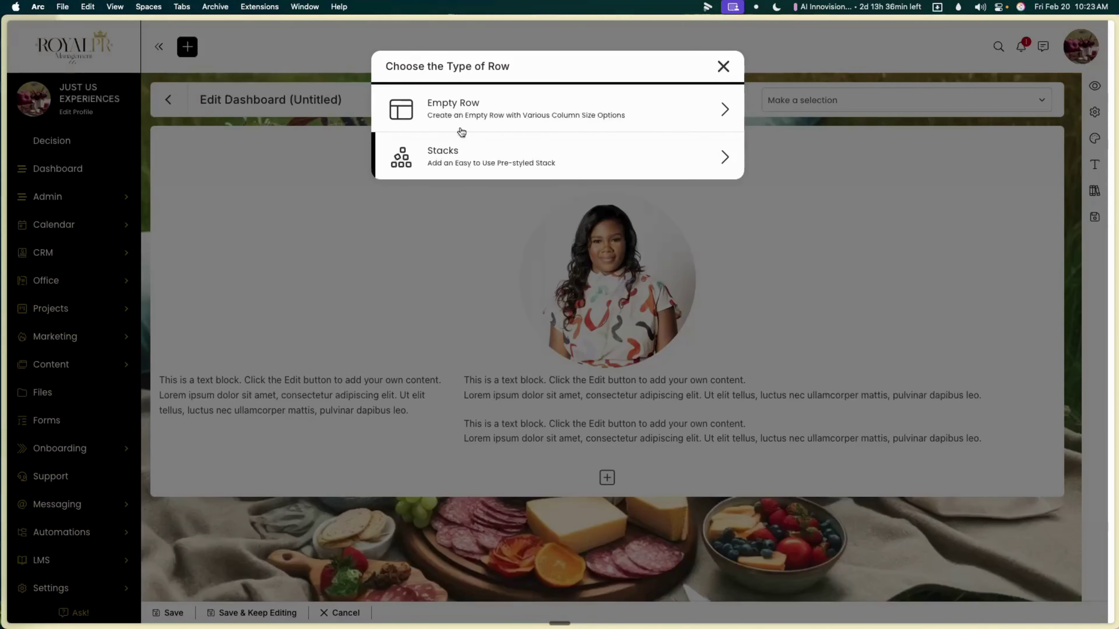
left_click(462, 117)
left_click(462, 92)
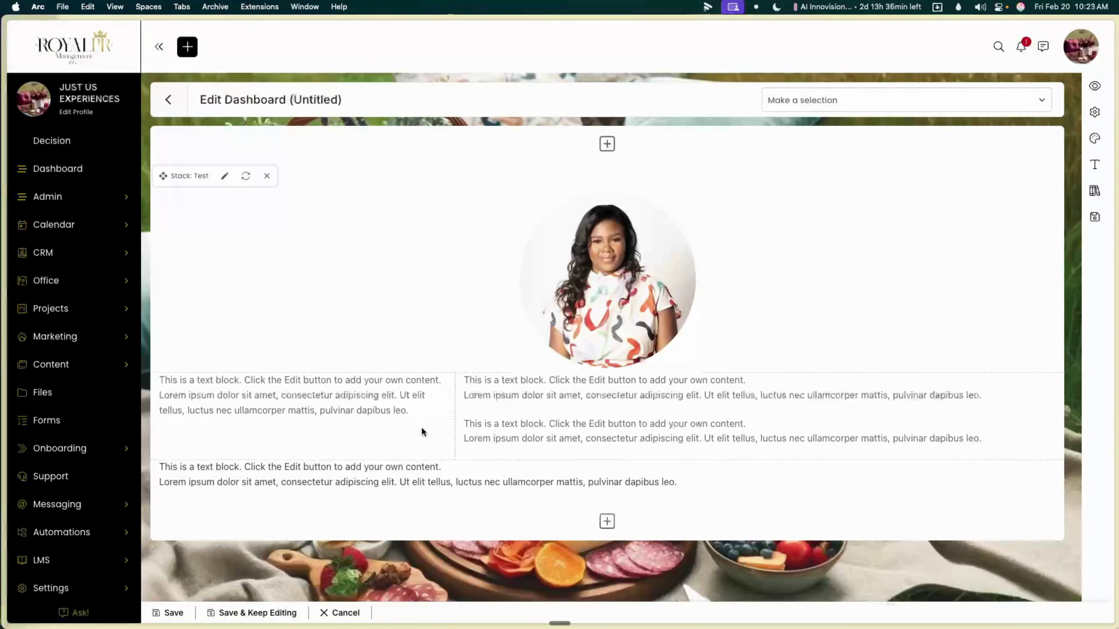
left_click_drag(551, 471, 397, 397)
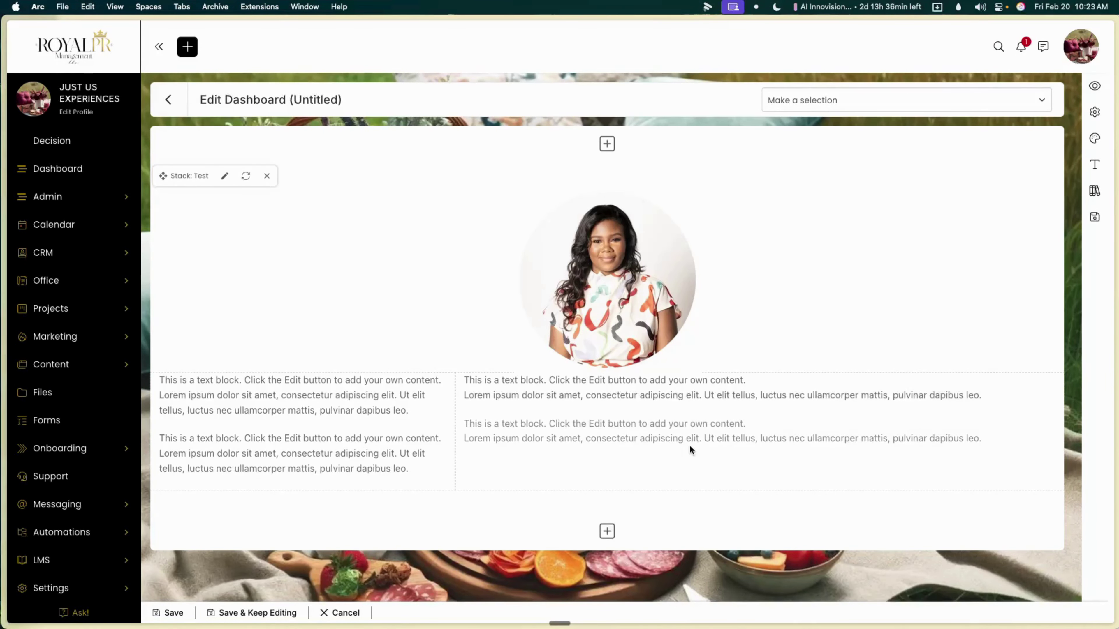
- Add a text block with the text "sasf" to the empty row below the Test stack and save it
left_click(607, 490)
left_click(332, 140)
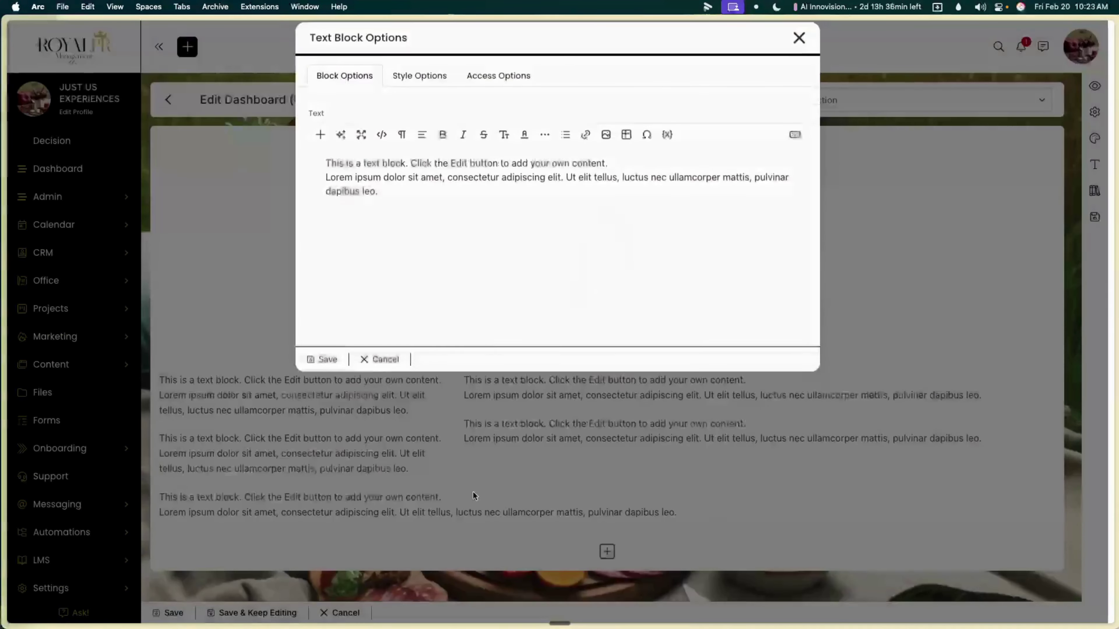
key("super+a")
type("sasf")
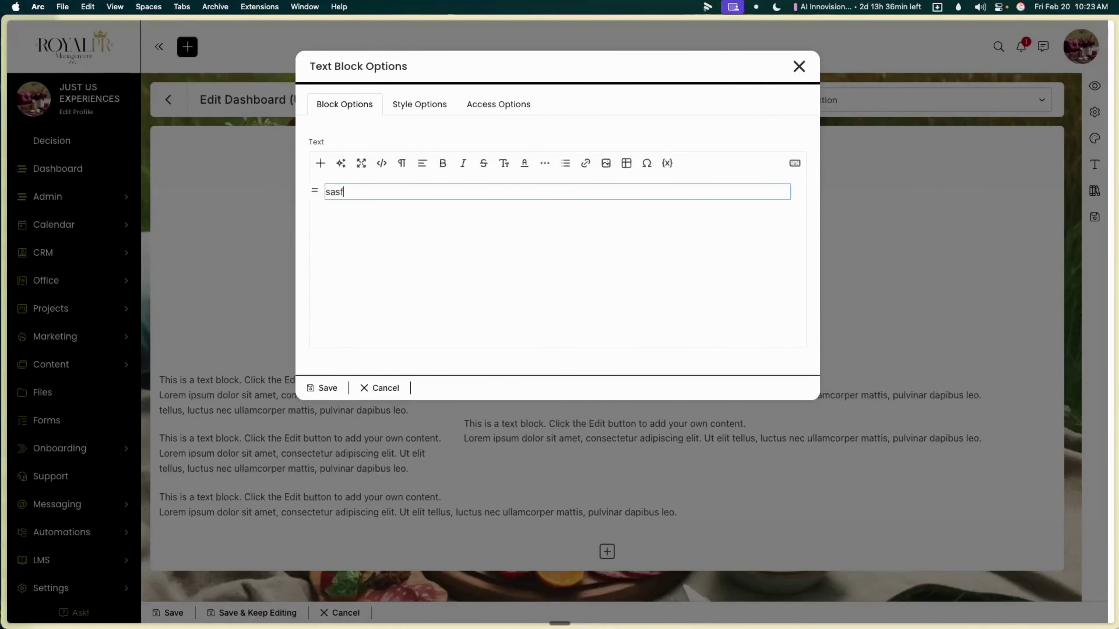
left_click(329, 388)
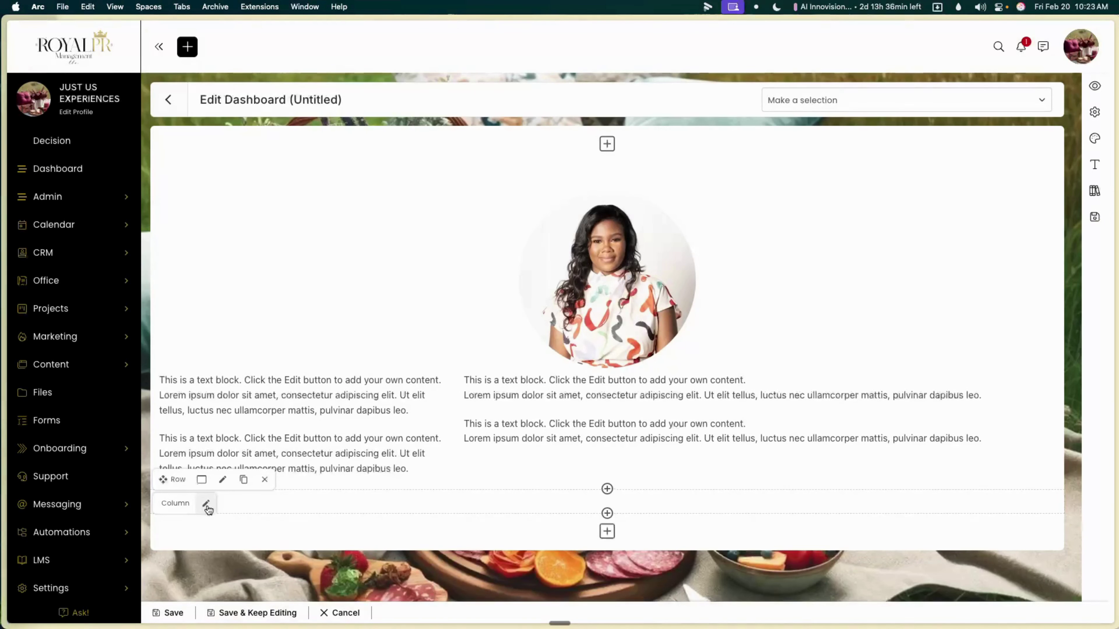
- Resave the text block below the Test stack, move it into the stack's right column beneath the existing text, and save the dashboard
left_click(614, 497)
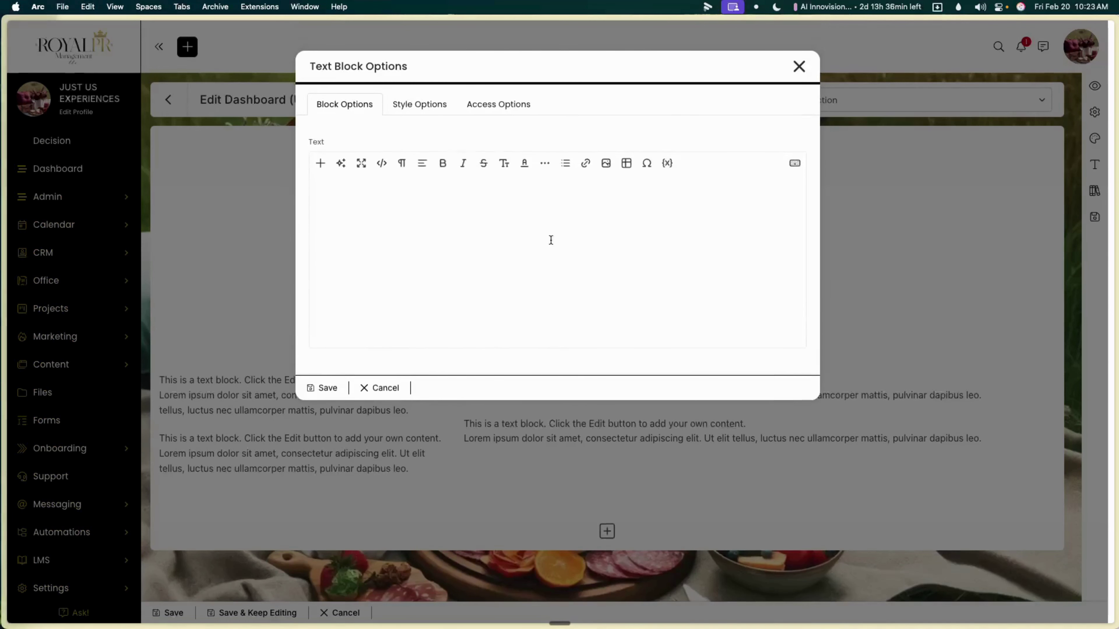
left_click(335, 386)
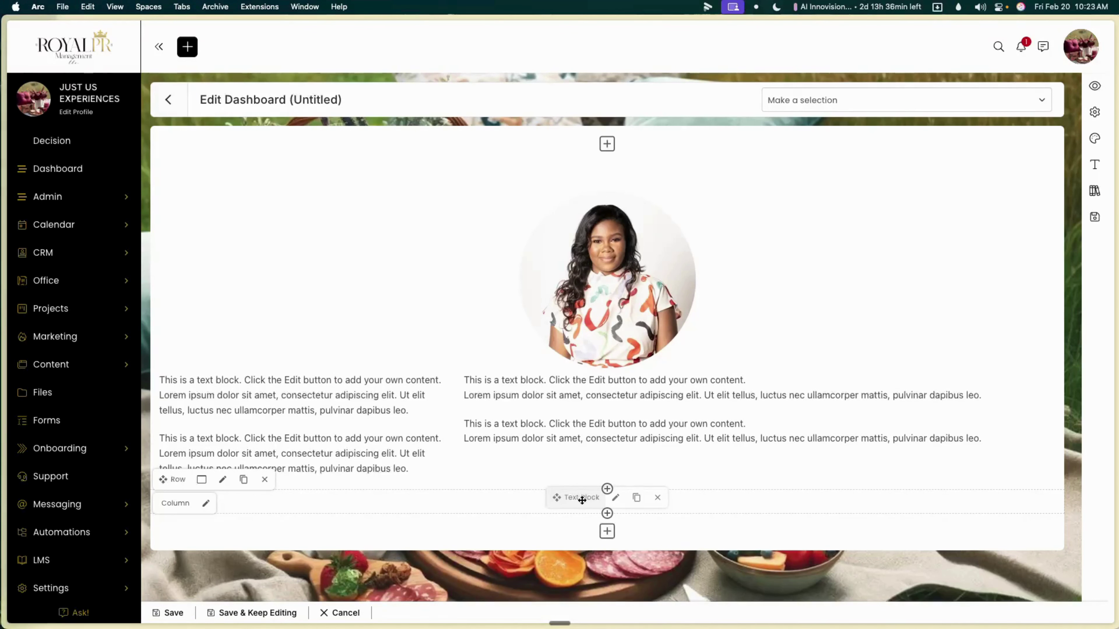
left_click_drag(582, 500, 616, 441)
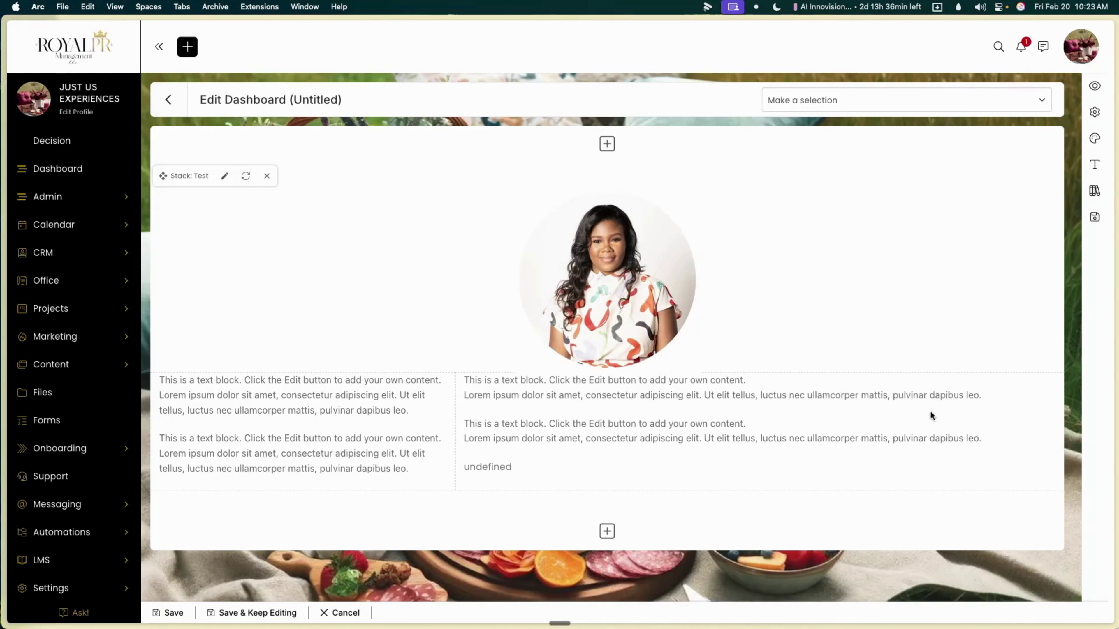
left_click(1095, 217)
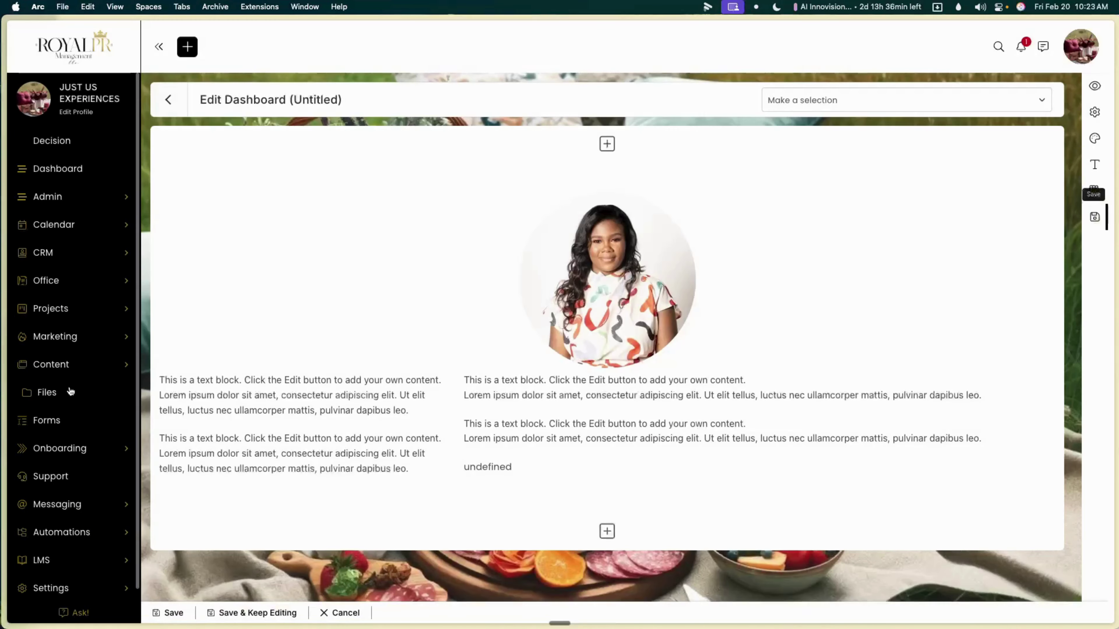
- Check the Test stack's content in its own editor and reopen the newest untitled dashboard for editing
left_click(66, 364)
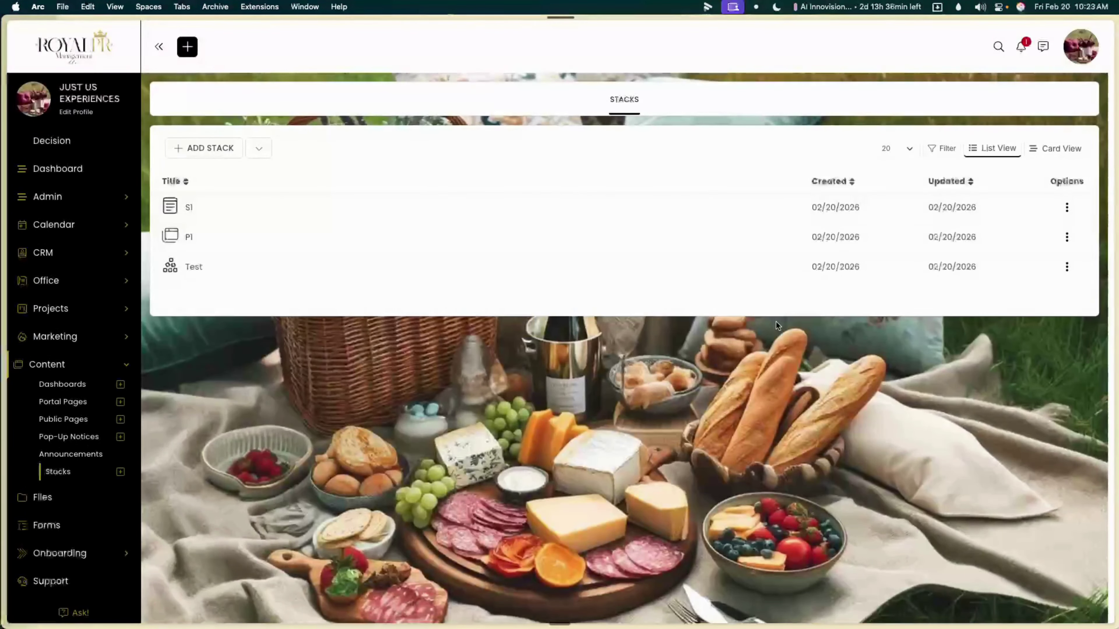
left_click(783, 264)
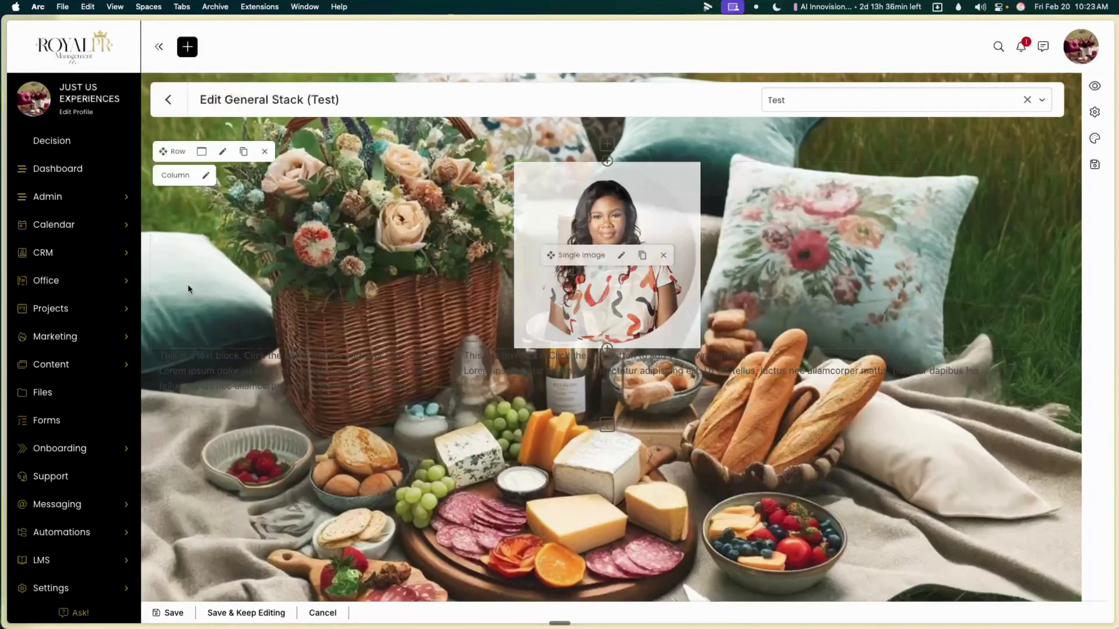
left_click(61, 365)
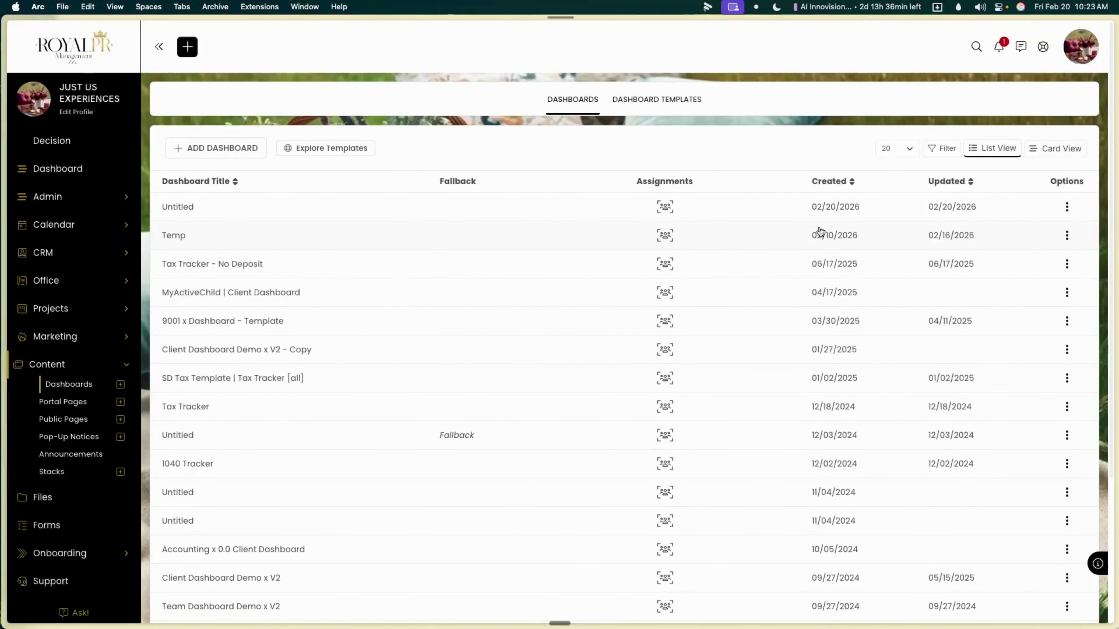
left_click(1075, 211)
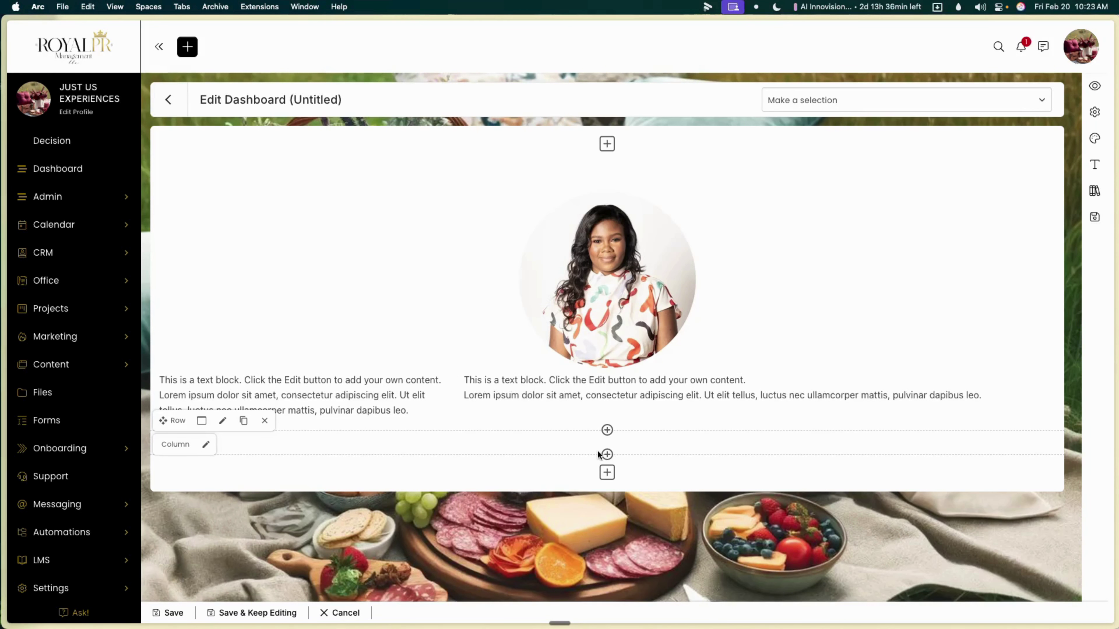
- Add a progress bar block to the empty row below the Test stack and move it into the stack's right column above the text
left_click(607, 430)
left_click(579, 256)
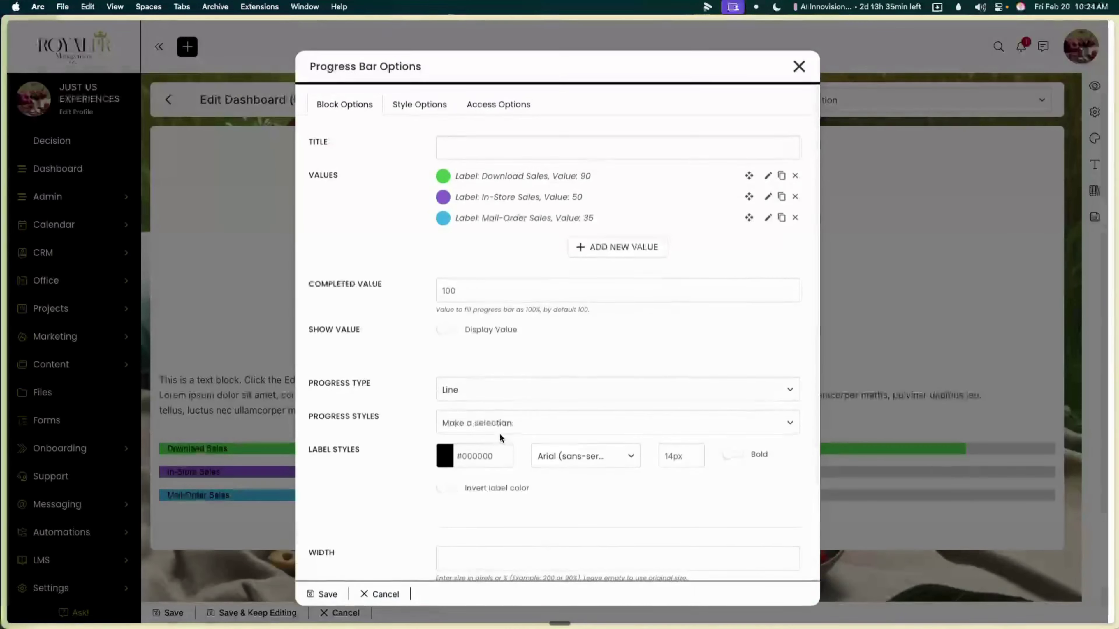
left_click(327, 594)
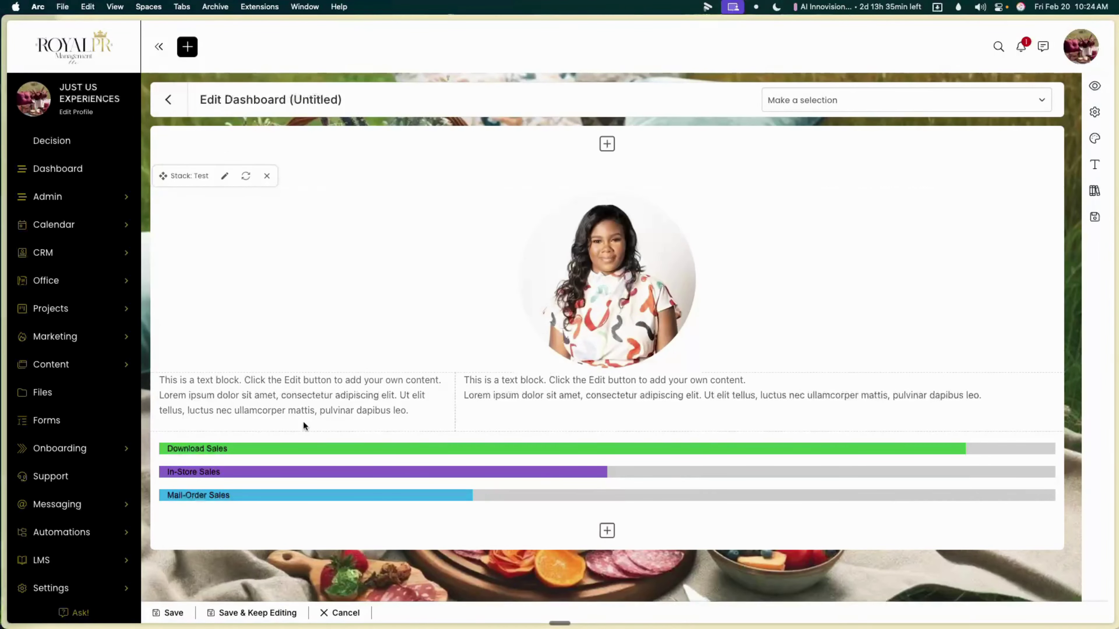
left_click_drag(552, 471, 586, 400)
- Try to move the progress bar back out of the Test stack and add a separator block to the empty row below it
left_click_drag(661, 389, 511, 462)
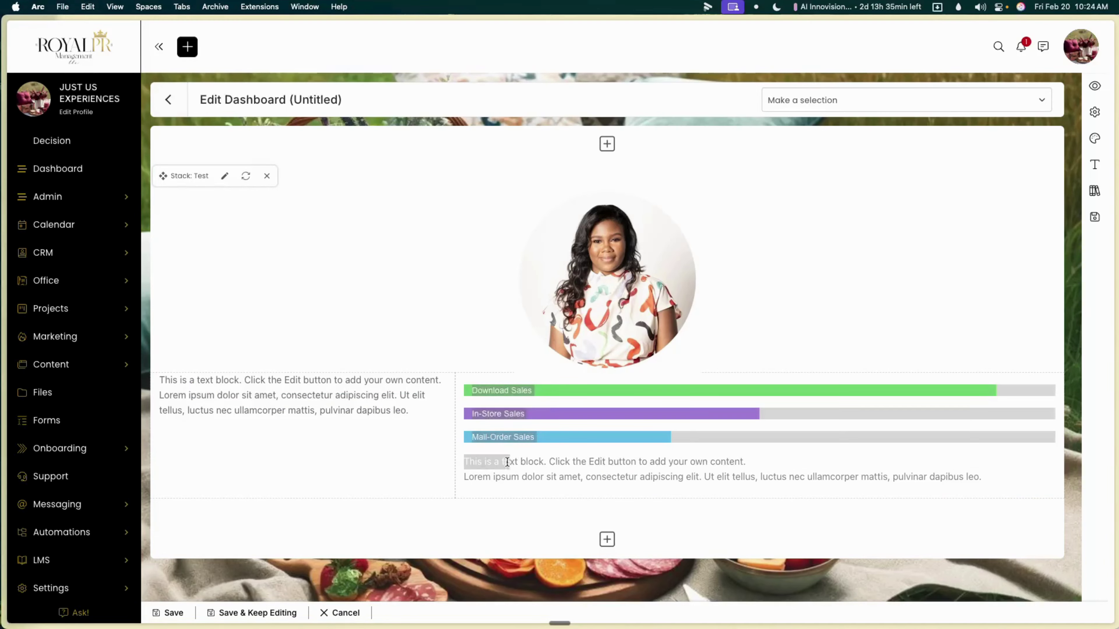
left_click_drag(617, 403, 587, 523)
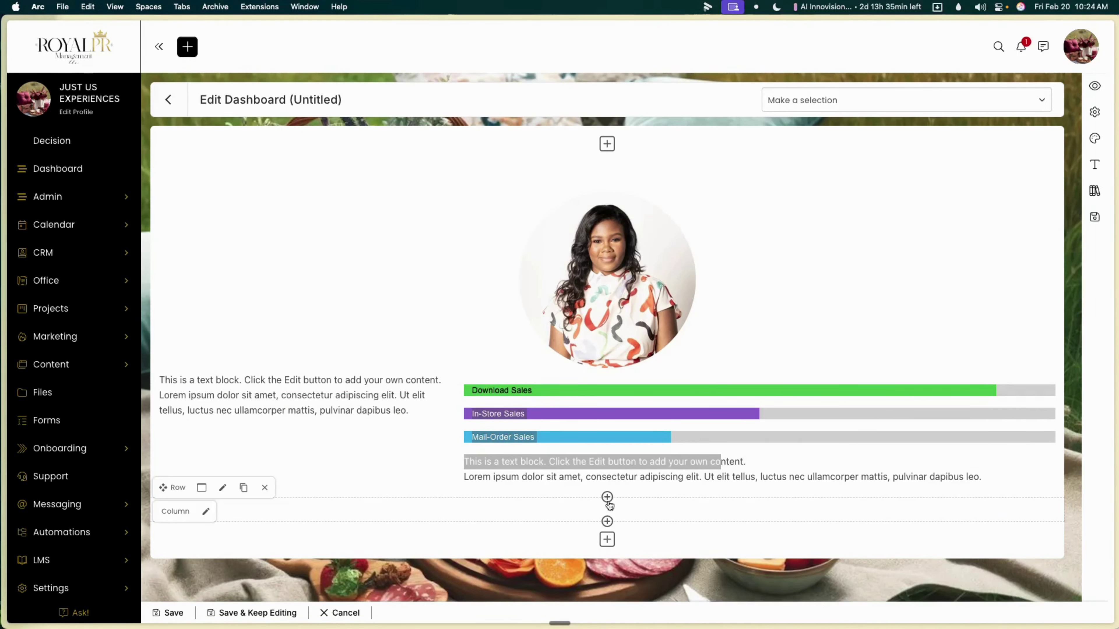
left_click(609, 501)
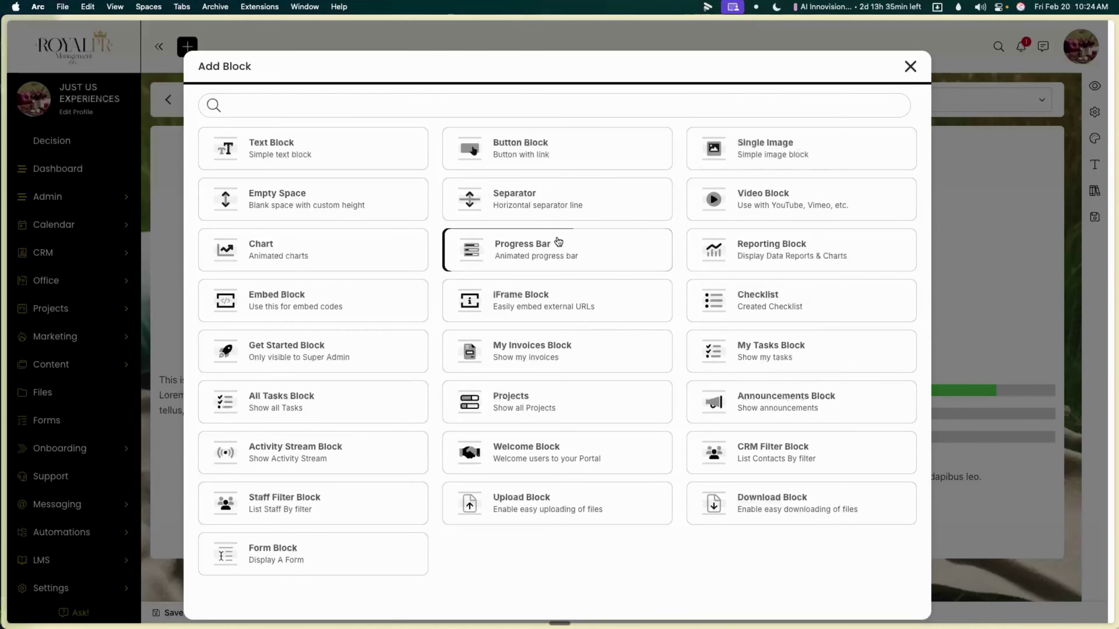
left_click(562, 215)
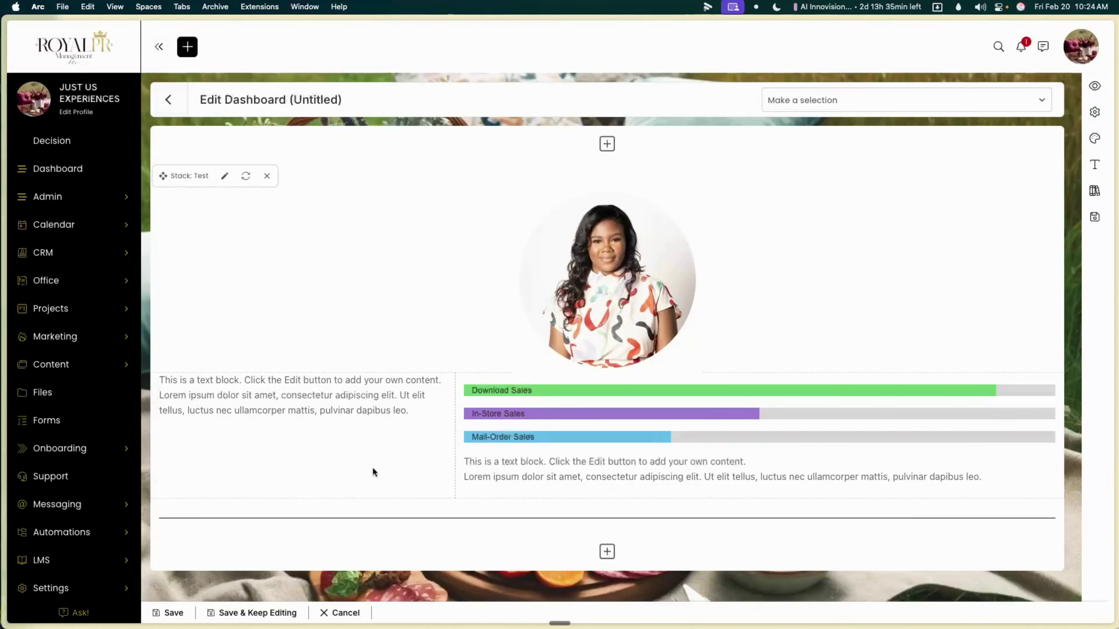
- Open royalassistants.com in a new browser tab and look over the service options on its SuiteDash page
mouse_move(2, 335)
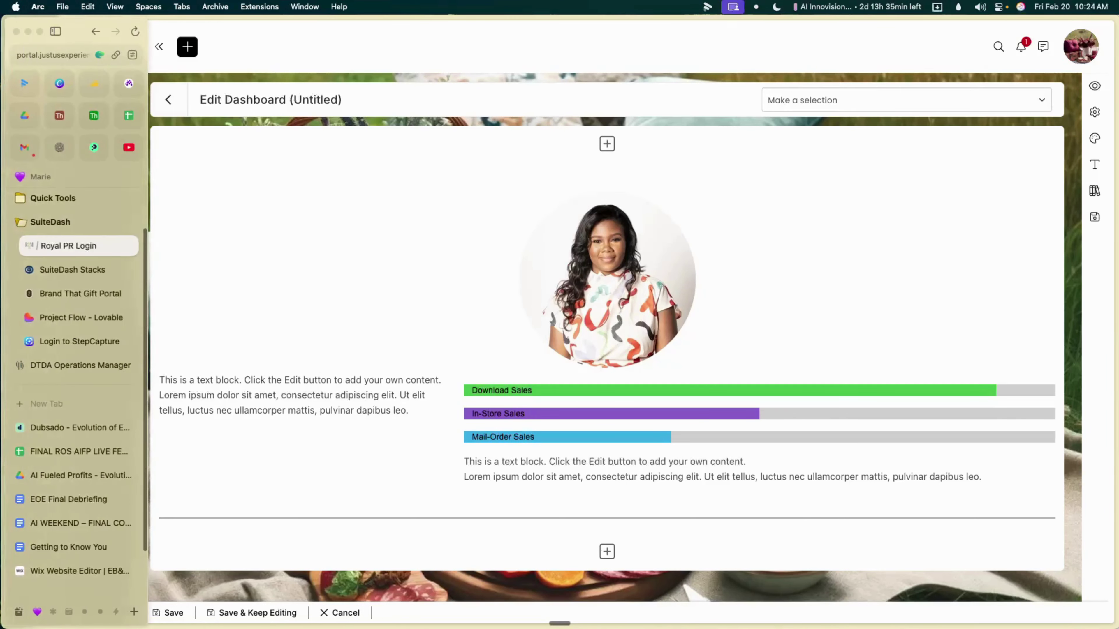
key("super+t")
type("royalassistants.com")
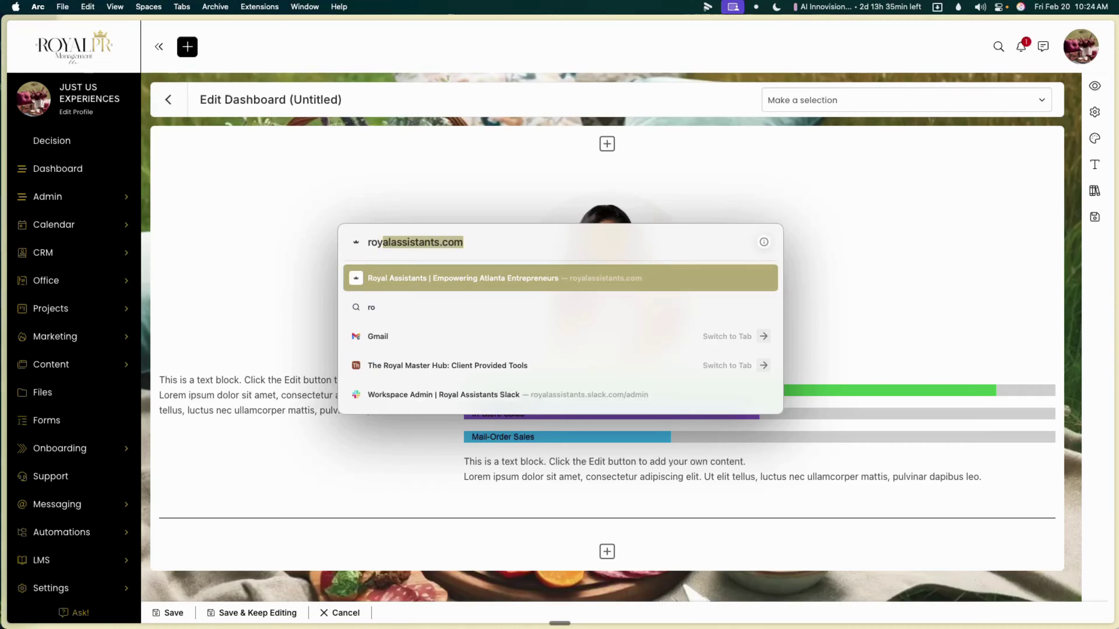
key("Return")
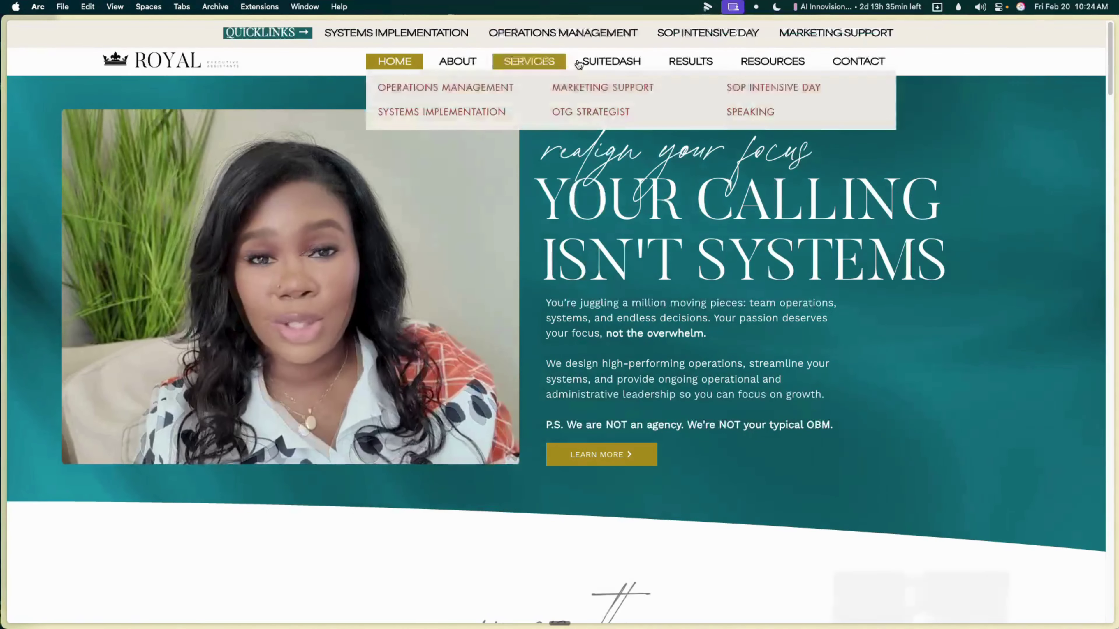
mouse_move(601, 60)
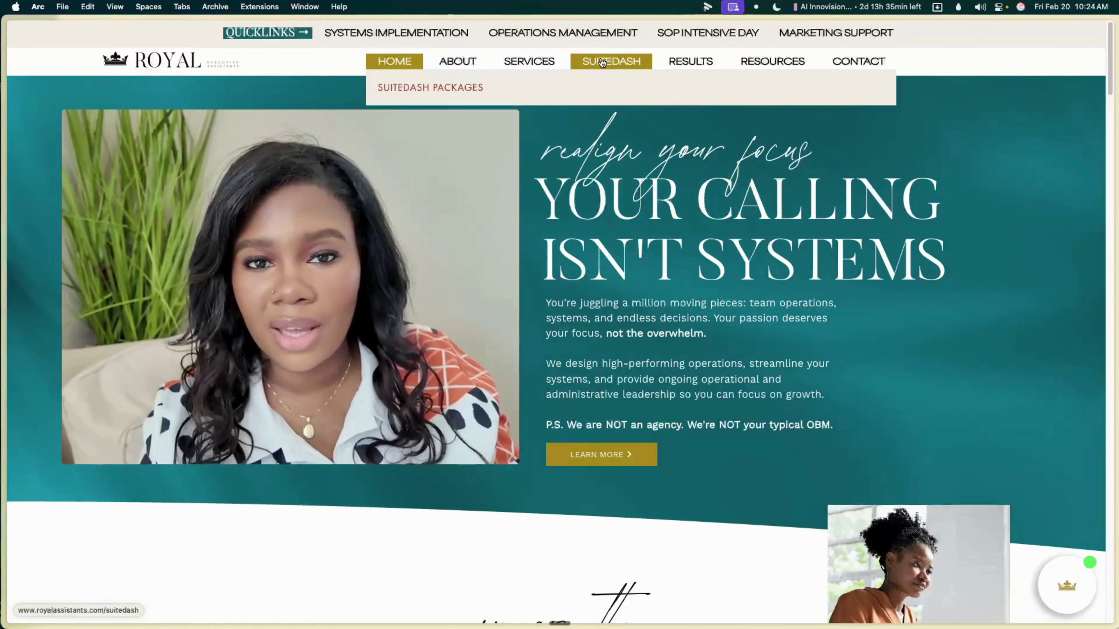
left_click(602, 62)
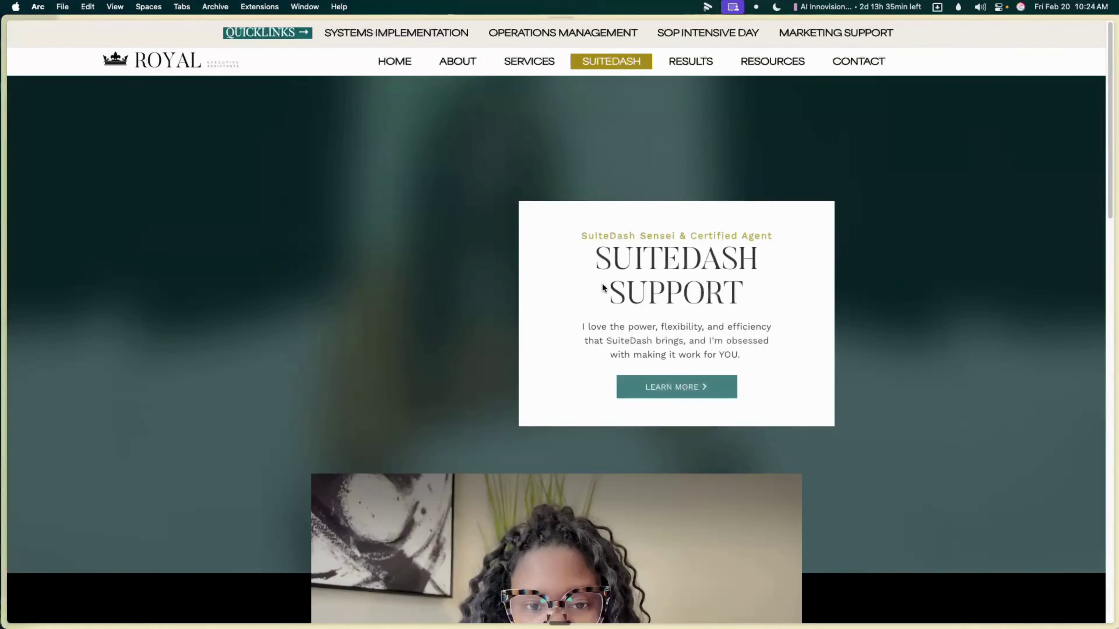
scroll(476, 289, "down", 5)
scroll(476, 289, "down", 4)
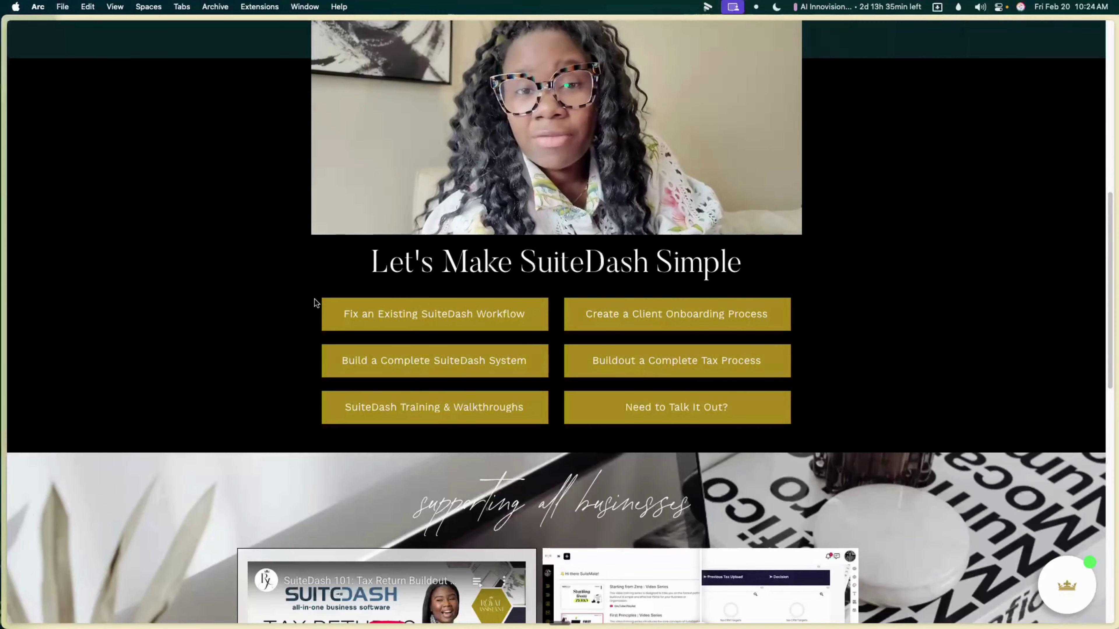
- Open the Fix an Existing SuiteDash Workflow option and review the immediate support and Workflow Tune-Up Sprint offers
left_click(510, 314)
scroll(721, 329, "down", 15)
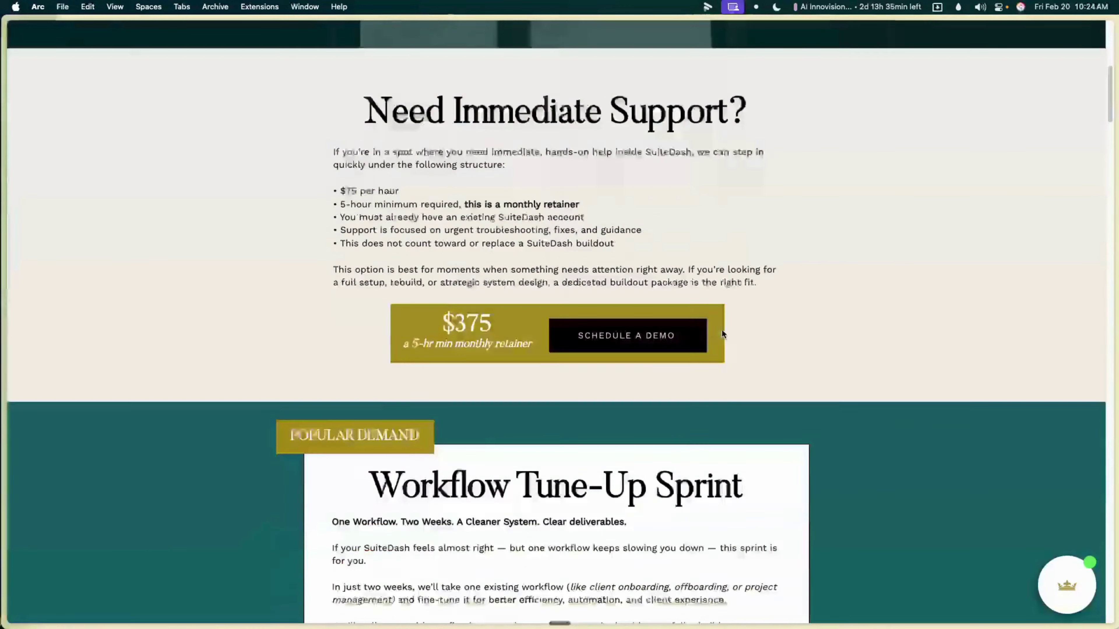
scroll(722, 322, "up", 8)
scroll(723, 322, "up", 5)
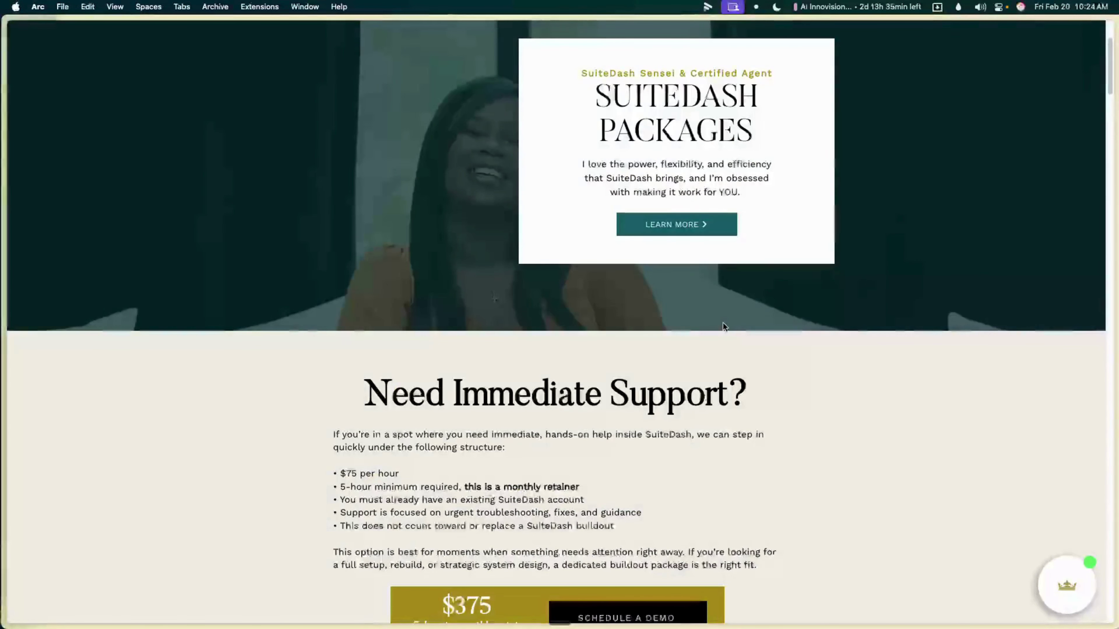
scroll(723, 322, "down", 5)
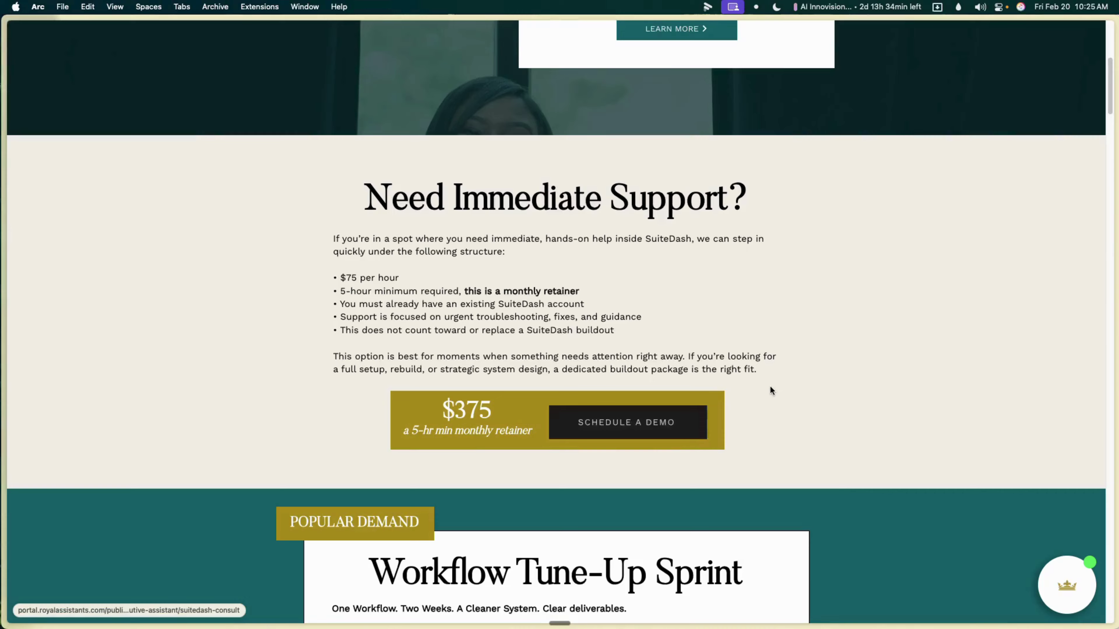
scroll(776, 387, "down", 2)
scroll(783, 387, "down", 10)
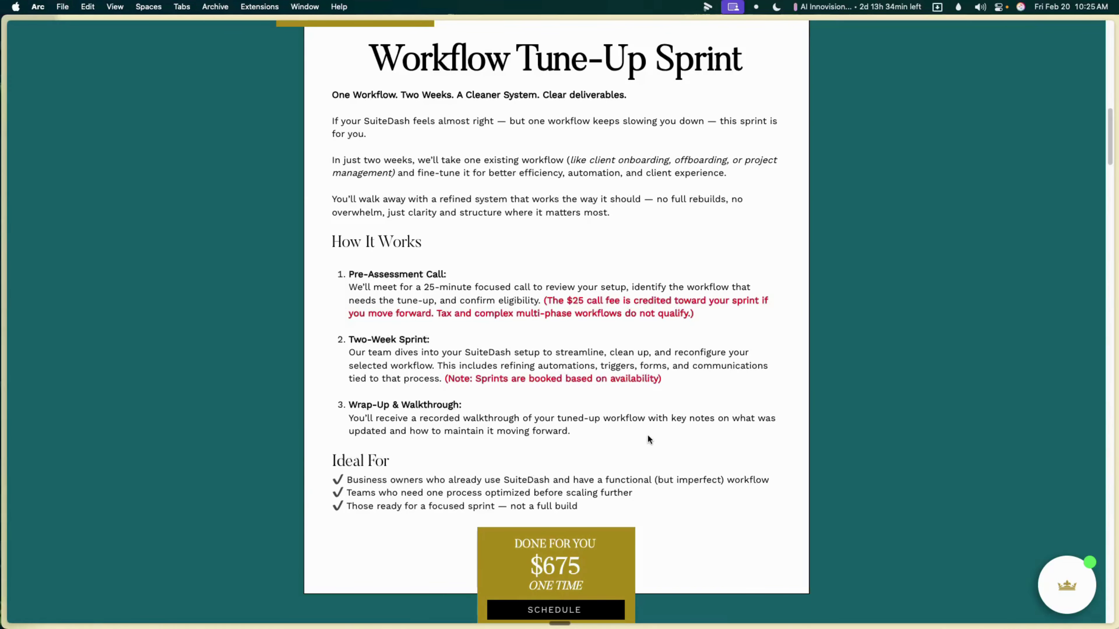
- Review the Onboarding Buildout and Complete Buildout offers, including their coverage, required process and timeline
scroll(644, 425, "down", 10)
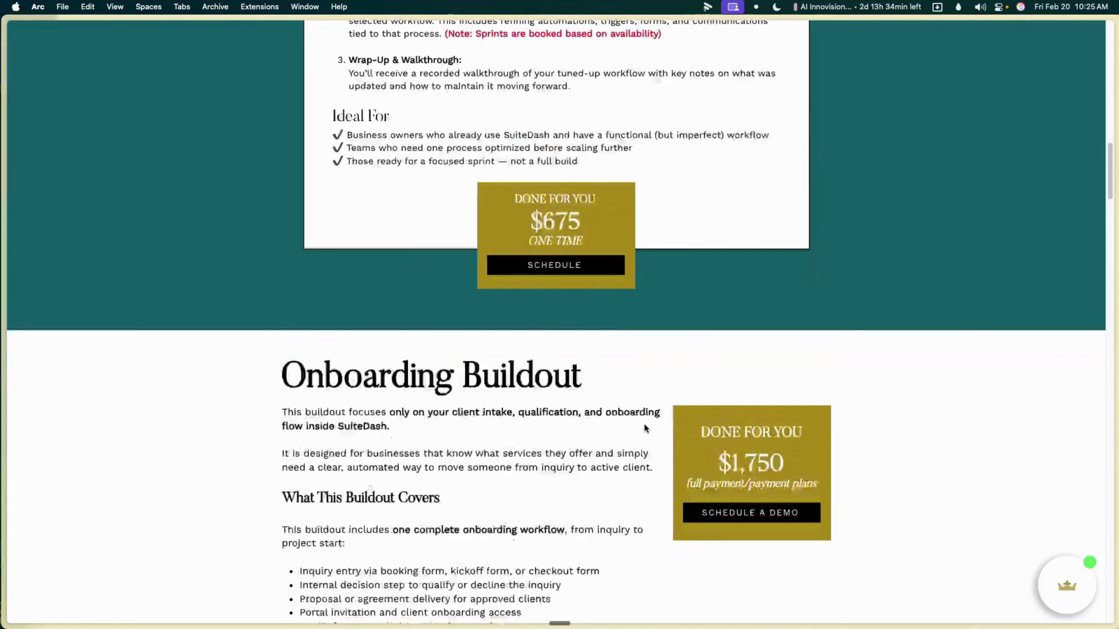
scroll(644, 428, "down", 2)
scroll(645, 426, "down", 1)
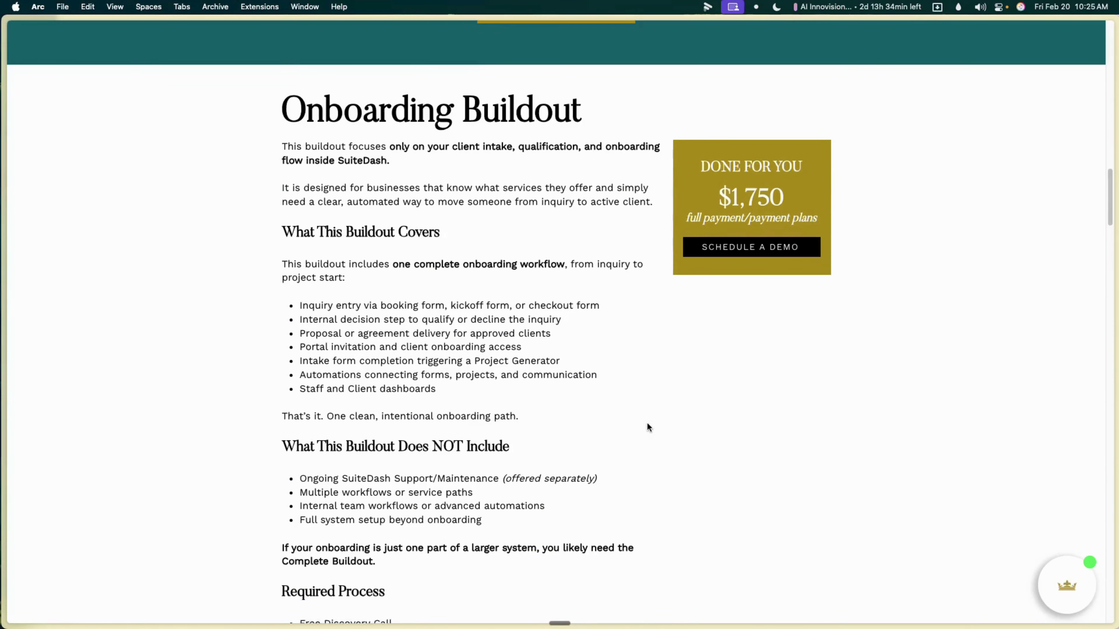
scroll(653, 425, "down", 2)
scroll(654, 427, "down", 5)
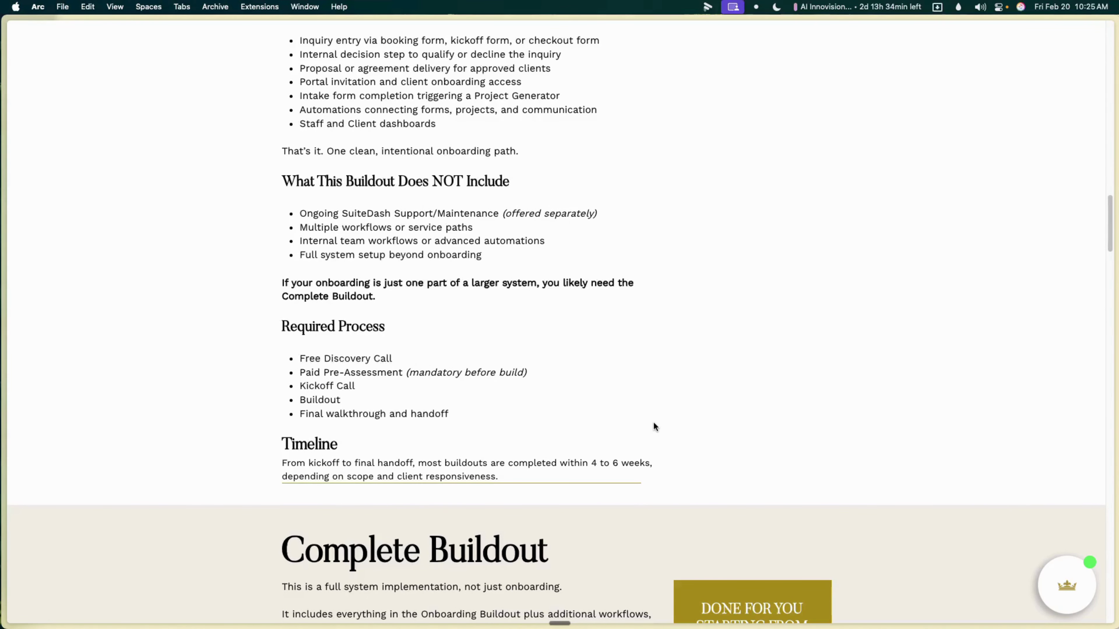
scroll(654, 426, "down", 8)
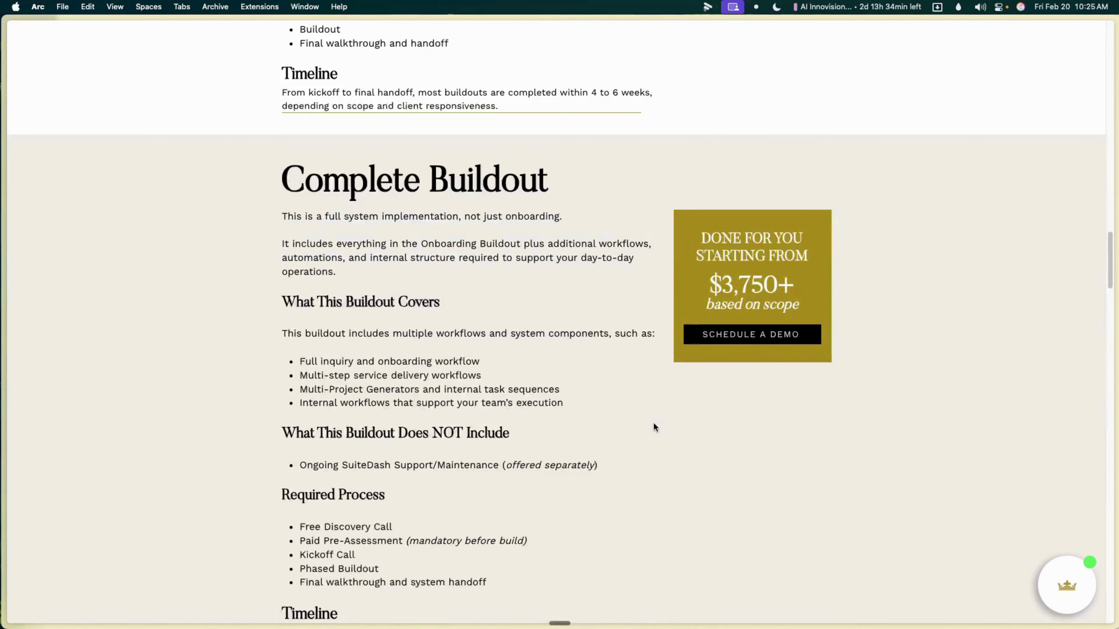
scroll(654, 425, "down", 1)
scroll(653, 425, "down", 1)
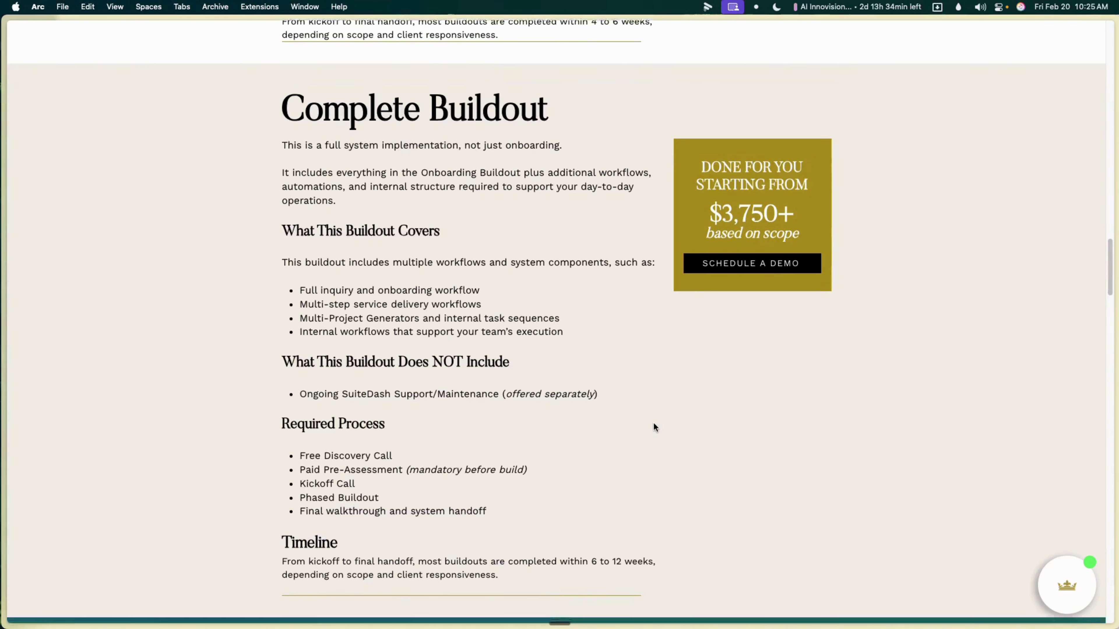
scroll(654, 425, "down", 1)
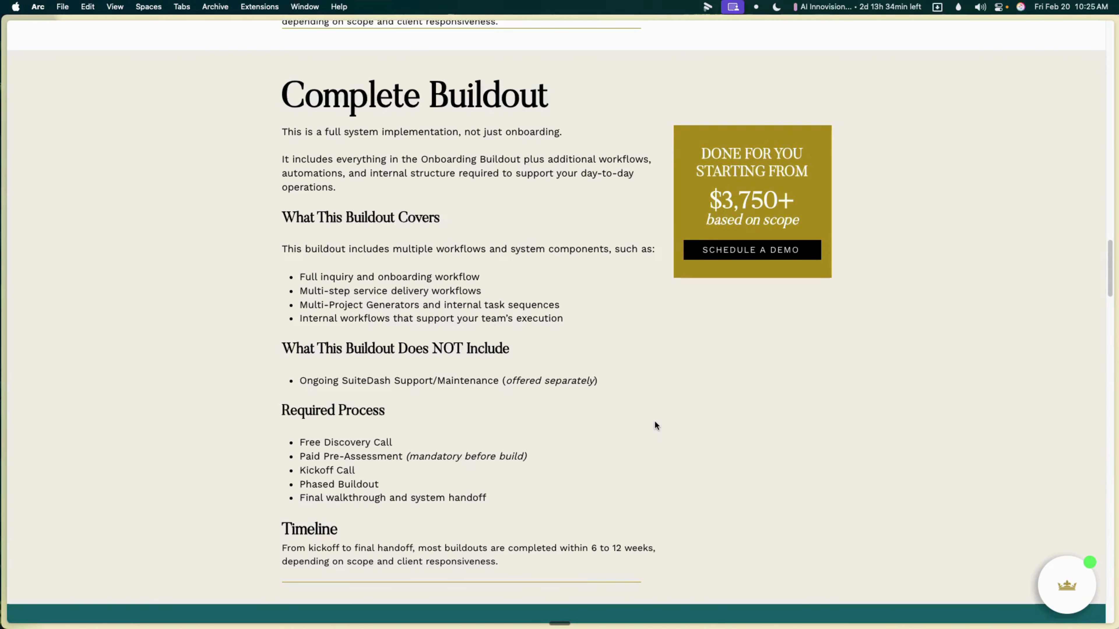
- Review the SuiteDash Tax Workflow offer and the SuiteDash 2.5-Hour Training section on the packages page
scroll(655, 425, "down", 12)
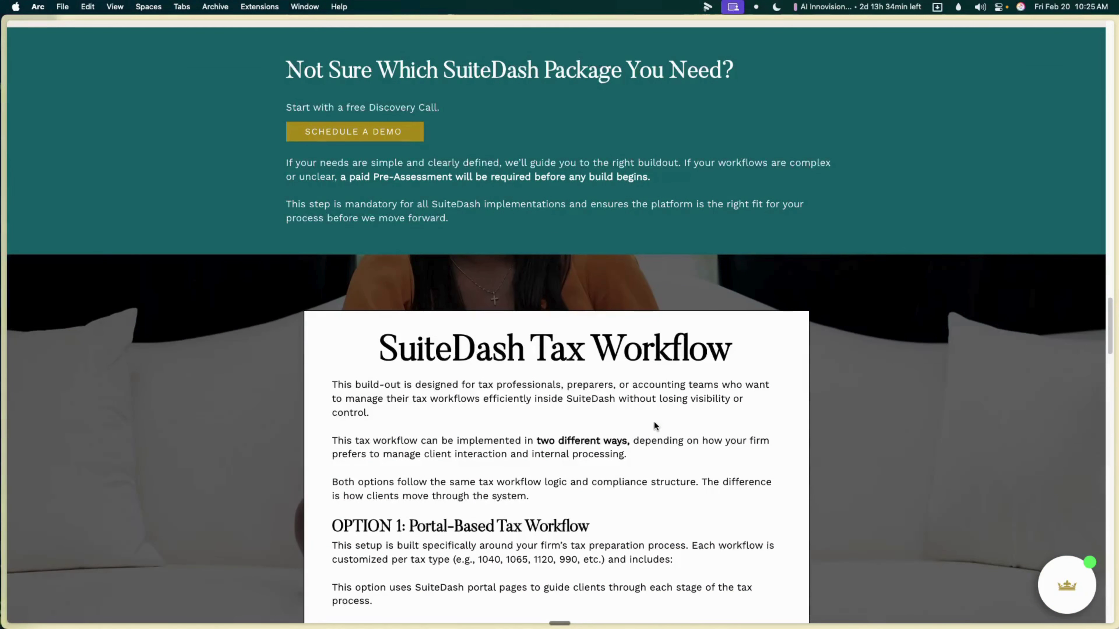
scroll(664, 415, "down", 6)
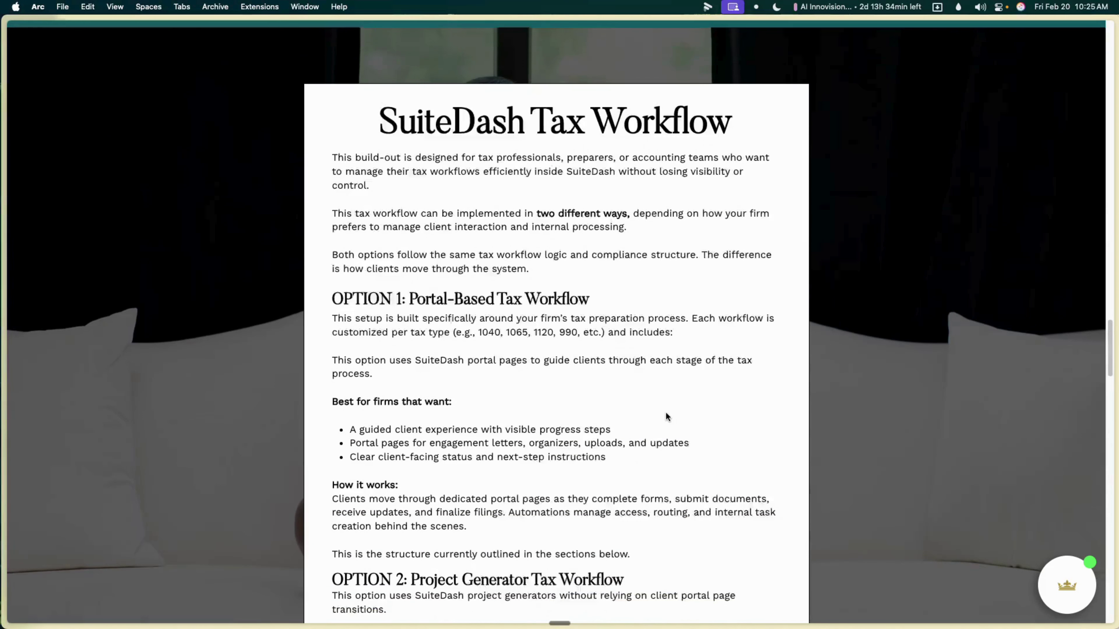
scroll(665, 415, "down", 20)
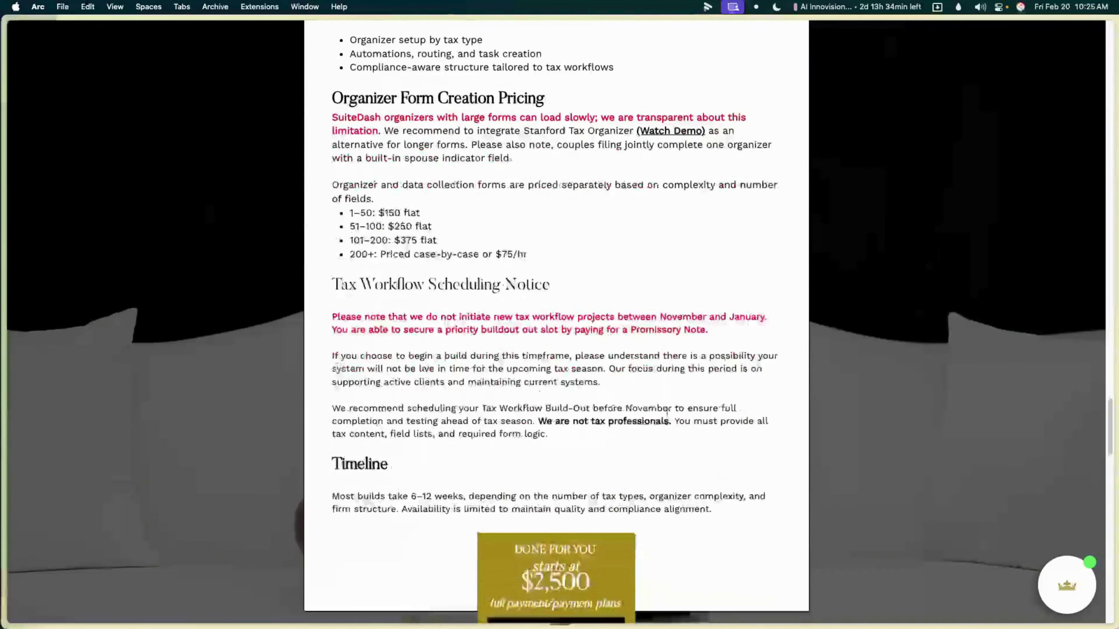
scroll(666, 417, "down", 3)
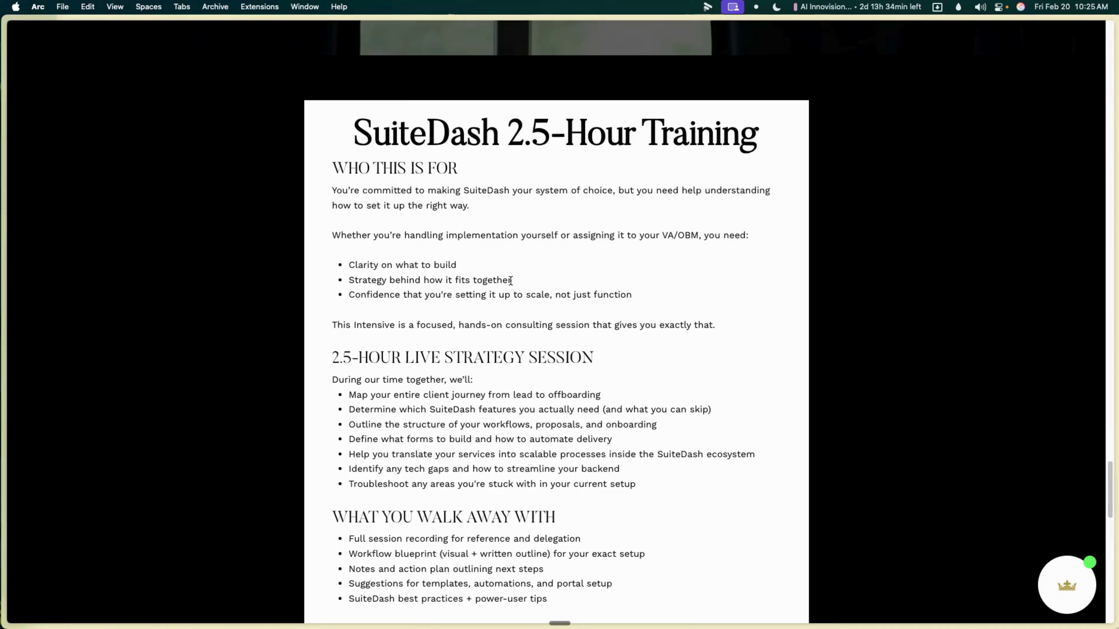
- Switch to the SuiteDash Stacks help article and review its introduction and who can use stacks
mouse_move(1, 379)
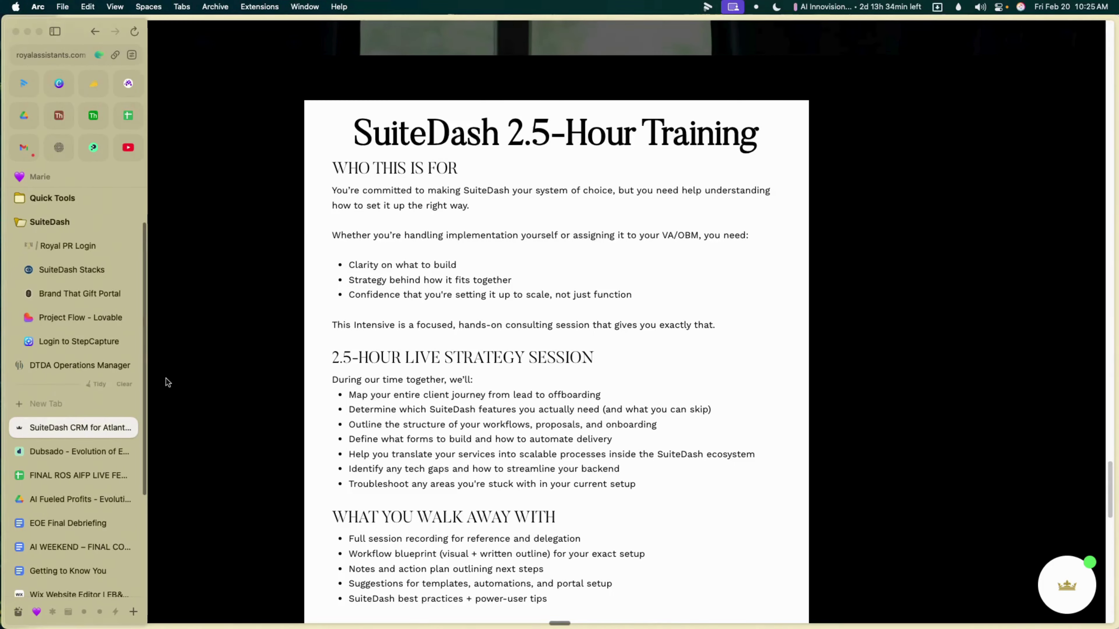
left_click(81, 271)
scroll(641, 336, "up", 20)
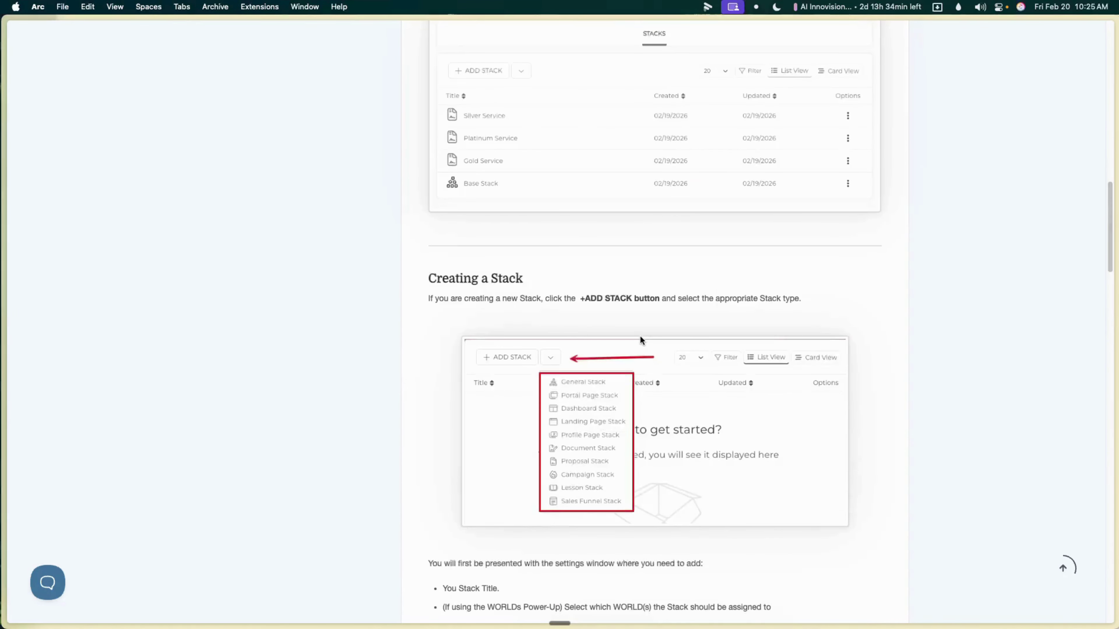
scroll(639, 337, "up", 10)
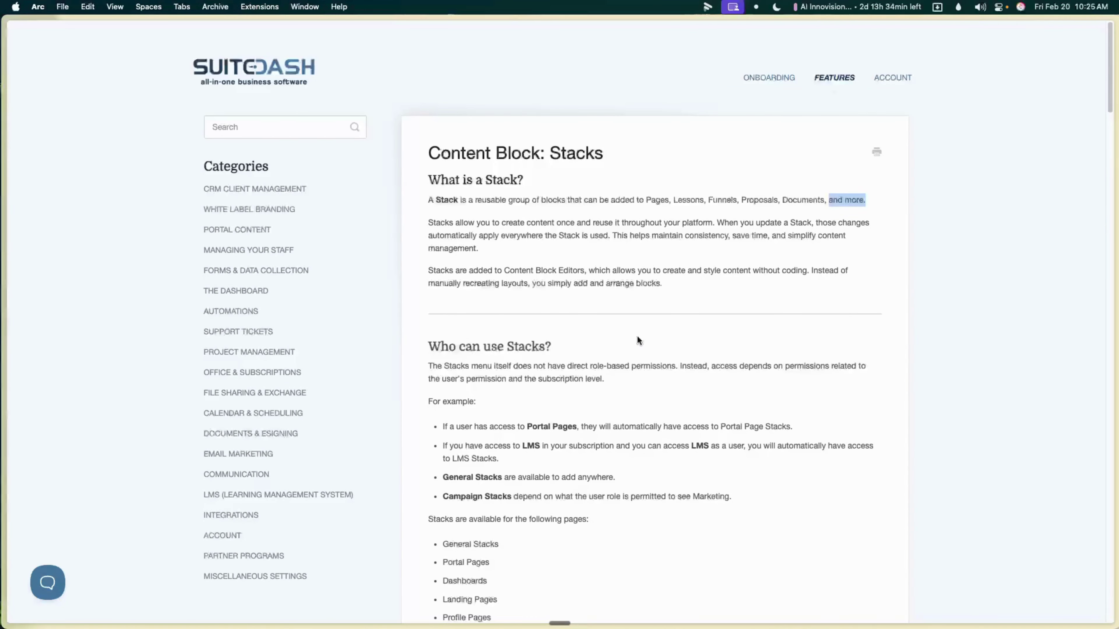
scroll(637, 339, "down", 6)
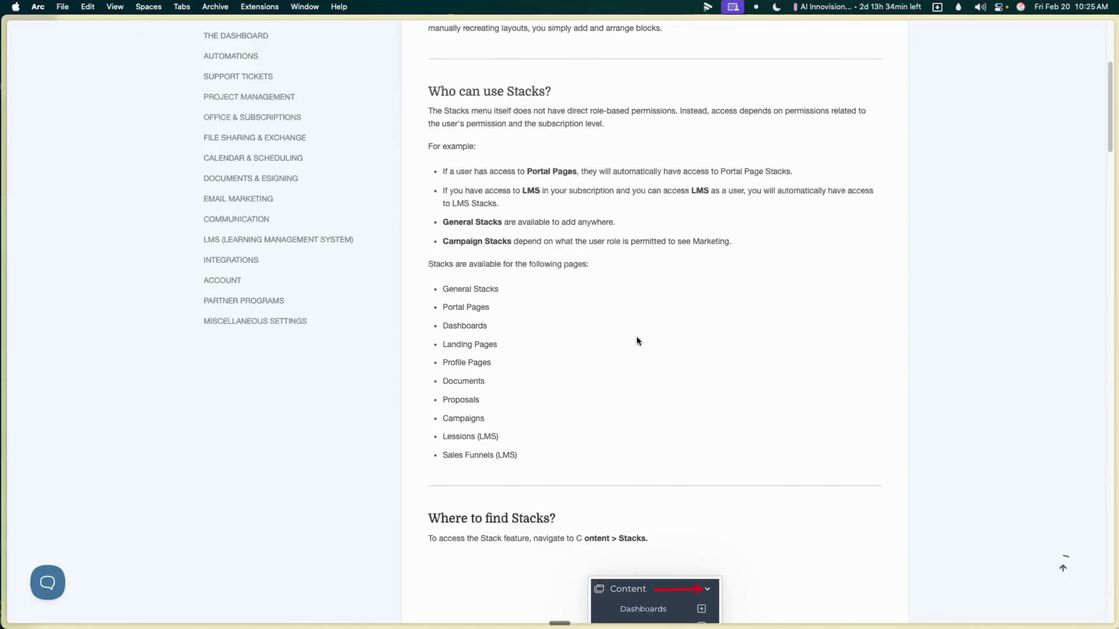